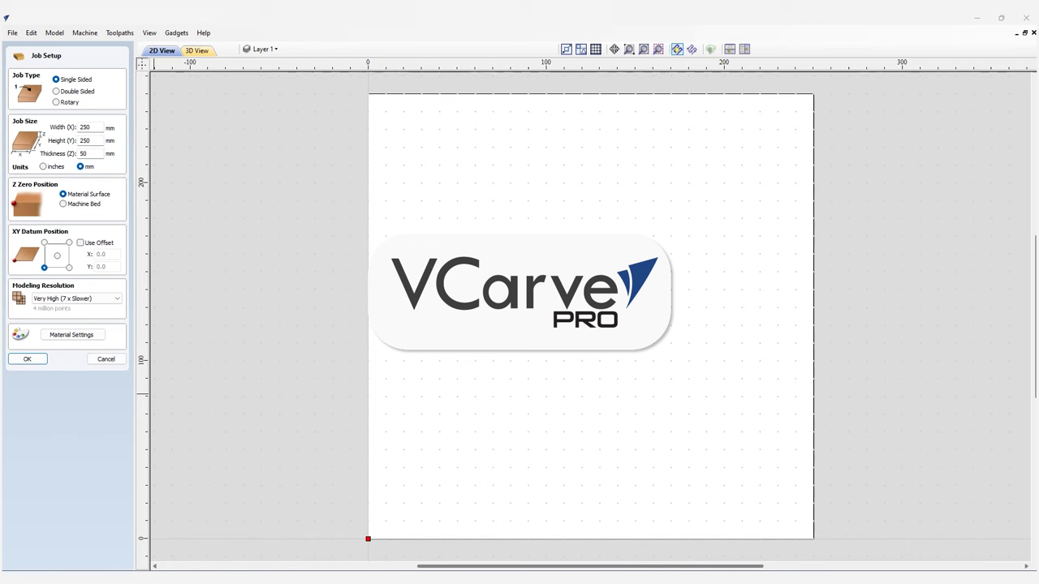
- Set the job size to 300 mm width, 400 mm height and 40 mm thickness
click(96, 127)
key(BackSpace)
key(BackSpace)
key(BackSpace)
text(300)
key(Tab)
text(44)
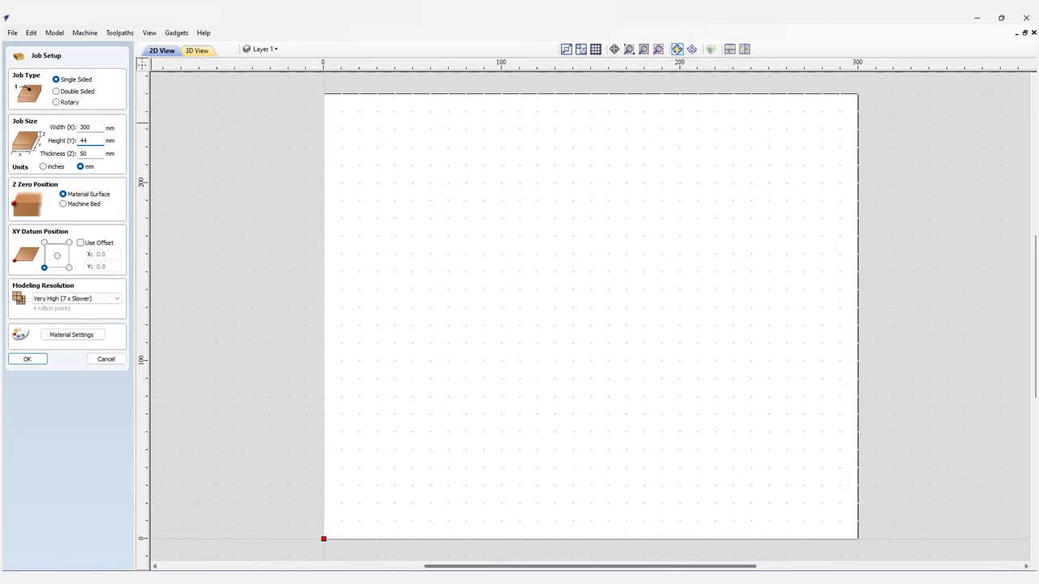
key(Tab)
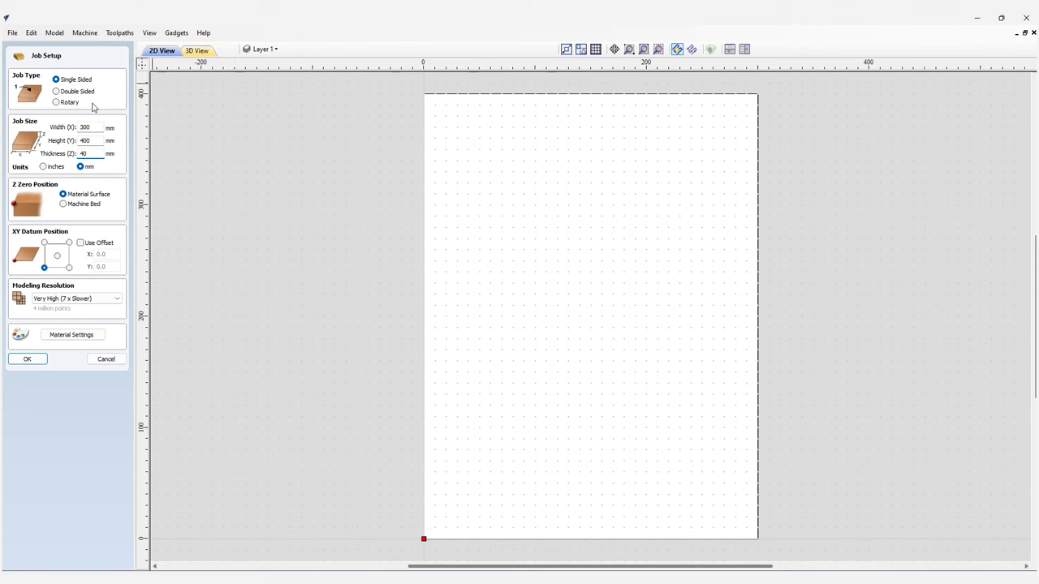
- Make the job double sided with a left-to-right flip between sides and confirm the job setup
click(57, 91)
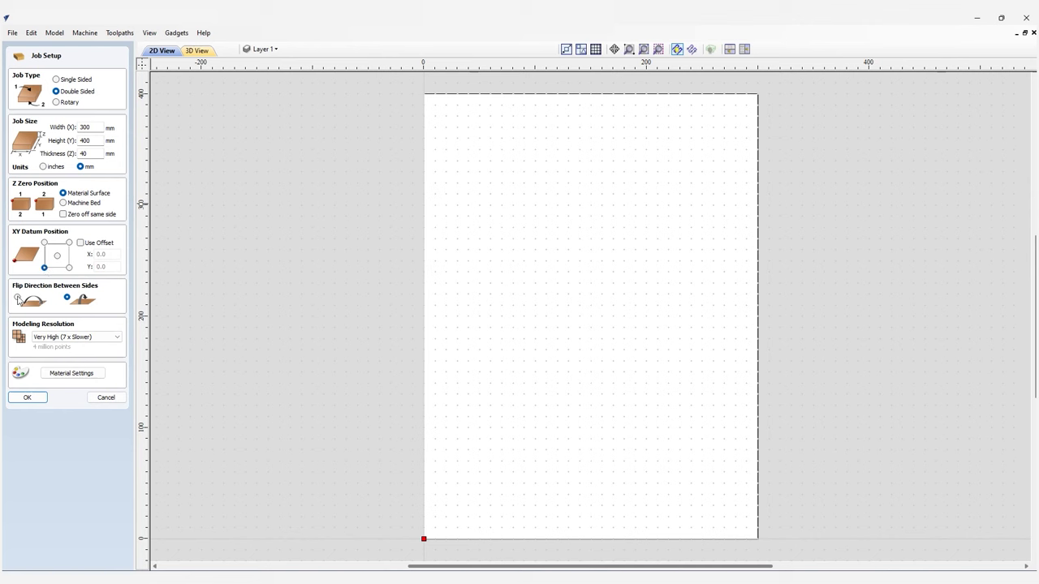
click(17, 298)
click(104, 340)
click(105, 338)
click(29, 397)
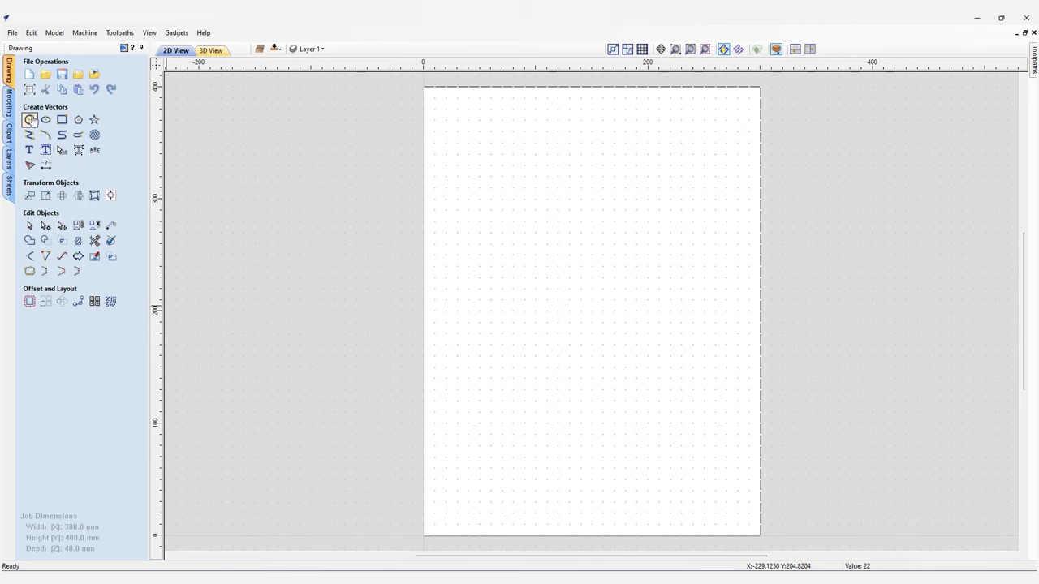
- Draw two circles of 4.25 mm radius centred at X 25, Y 25 and X 275, Y 25
click(30, 119)
drag(54, 143, 76, 144)
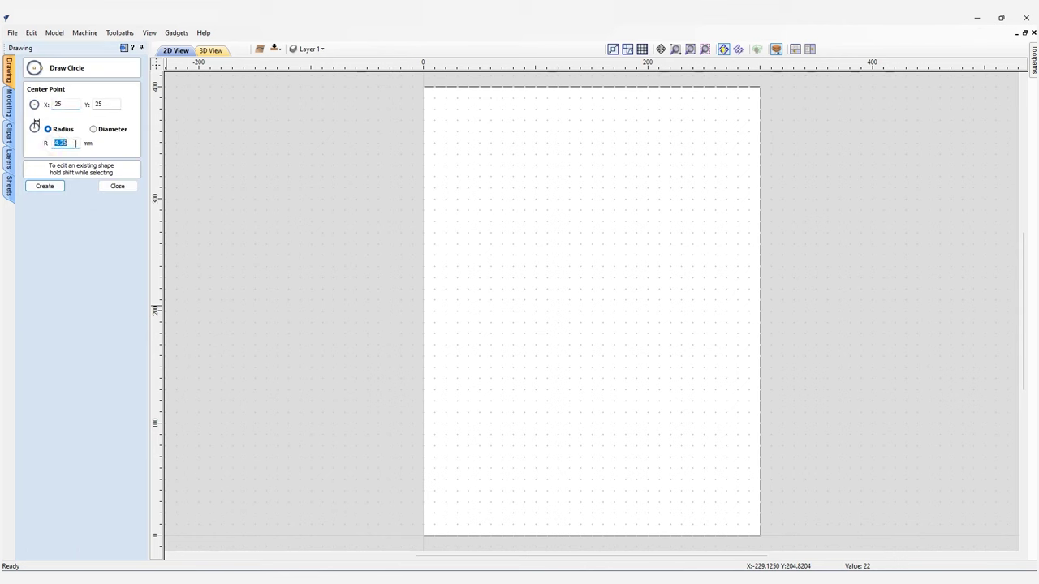
drag(50, 104, 106, 104)
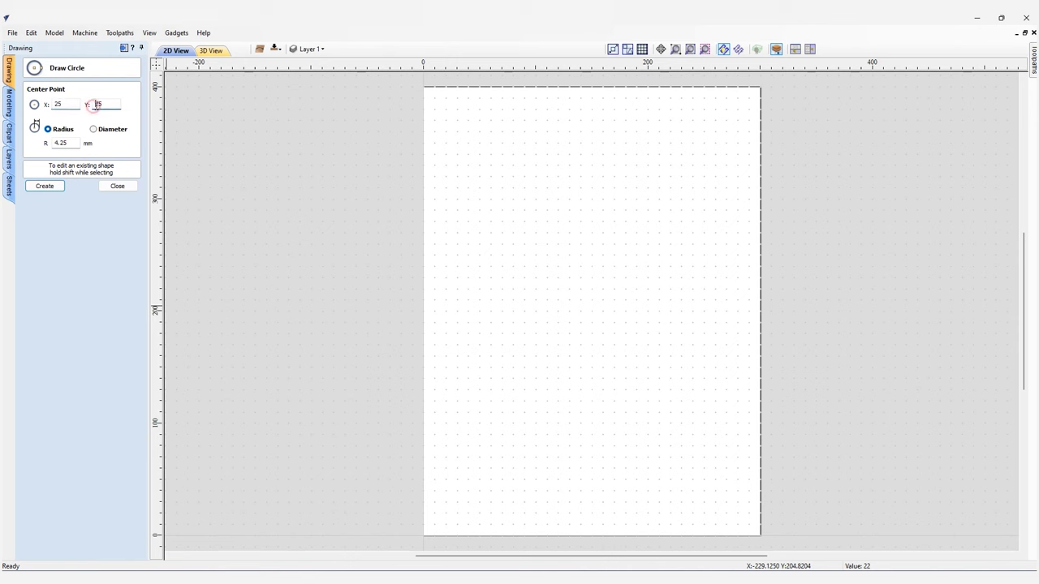
click(46, 187)
drag(52, 103, 65, 104)
text(2)
key(Return)
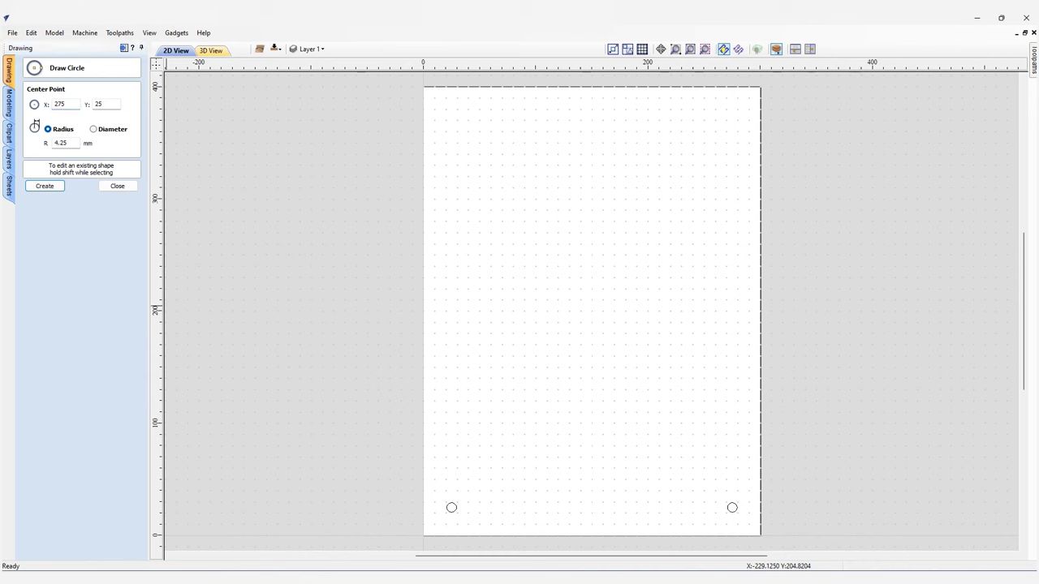
- Draw two more 4.25 mm radius circles centred at X 275, Y 375 and X 25, Y 375, and finish drawing circles
double_click(99, 104)
text(375)
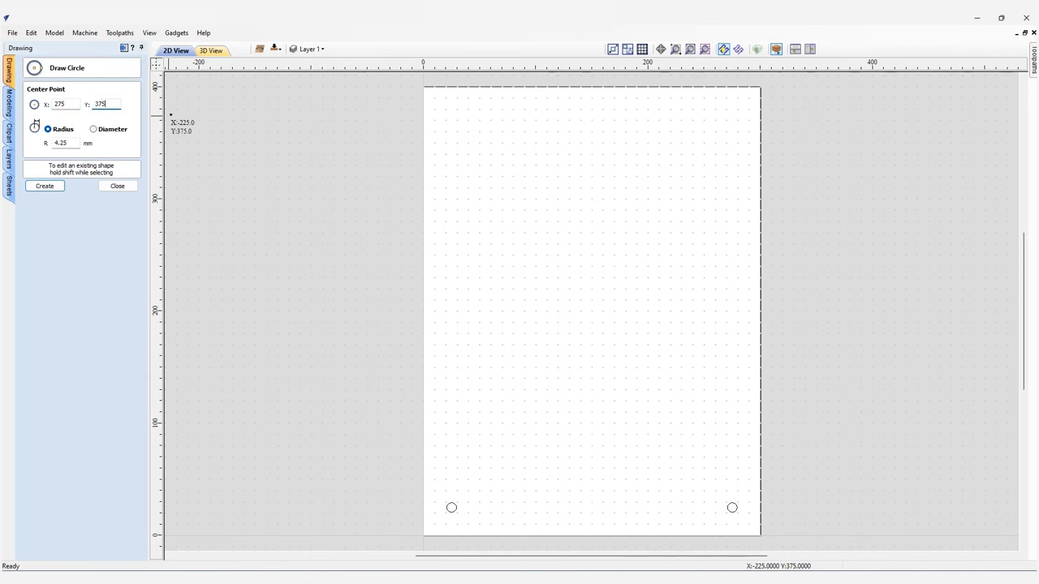
key(Return)
double_click(63, 103)
text(25)
key(Return)
click(118, 187)
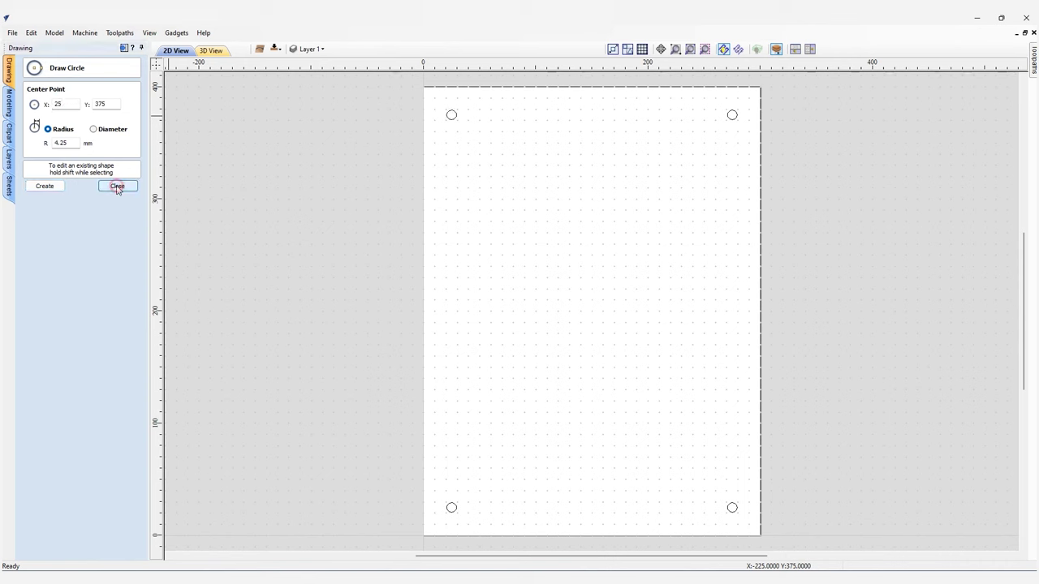
- Select all four corner circles and start a pocket toolpath for them with a cut depth of 48 mm
click(452, 512)
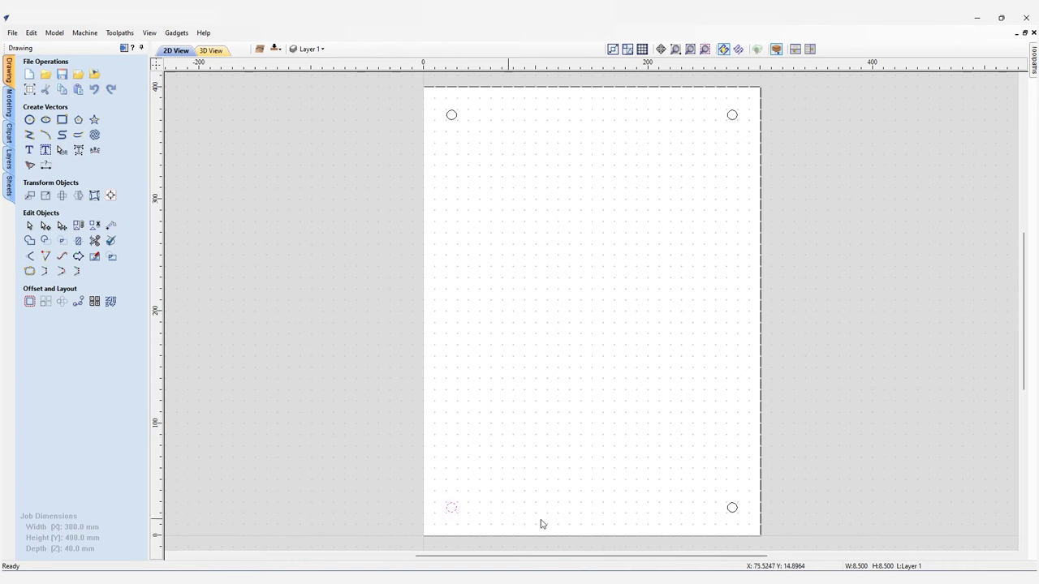
shift+click(732, 509)
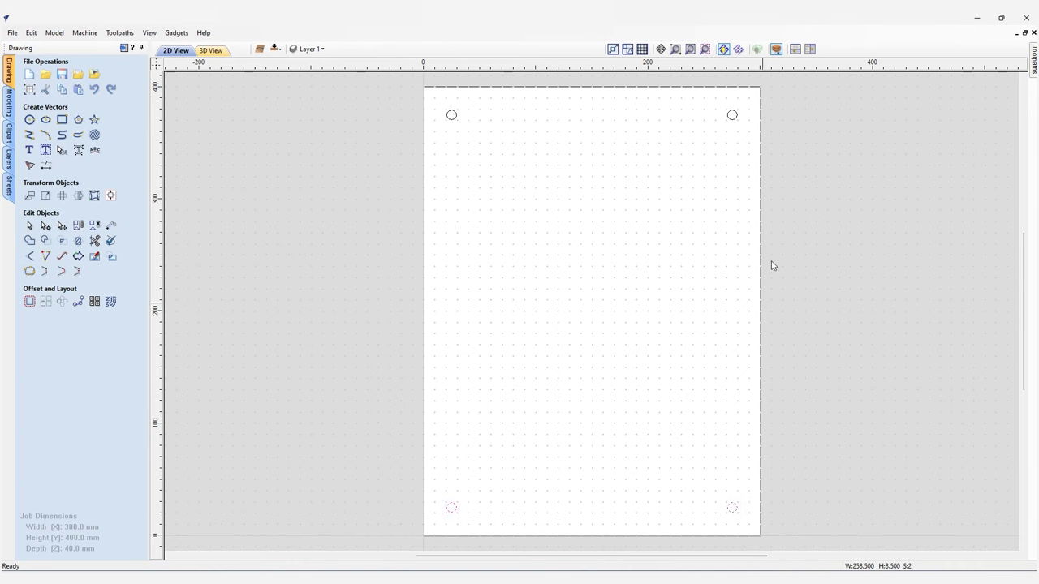
shift+click(731, 116)
shift+click(455, 121)
click(1033, 72)
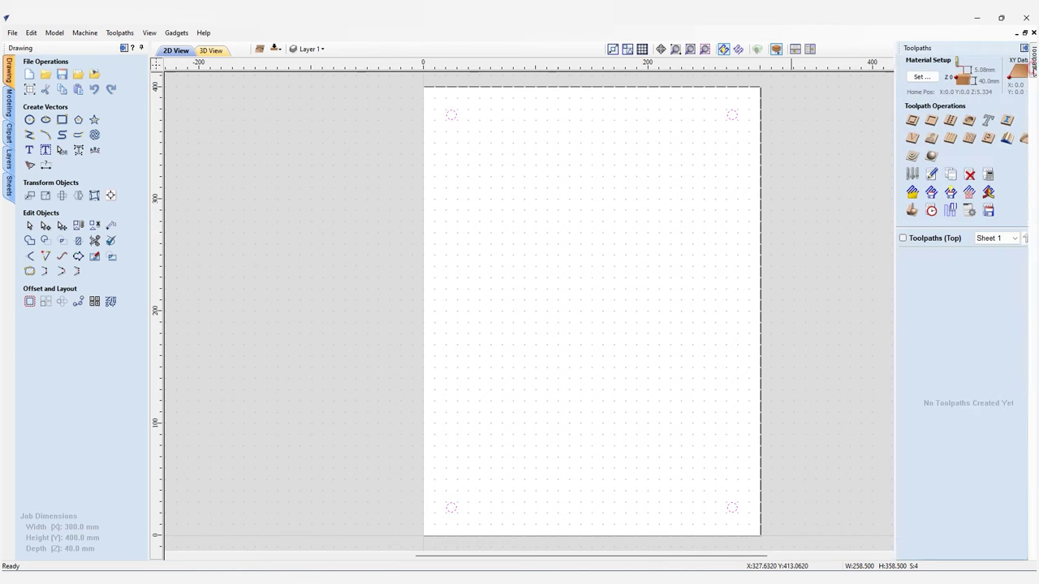
click(1019, 49)
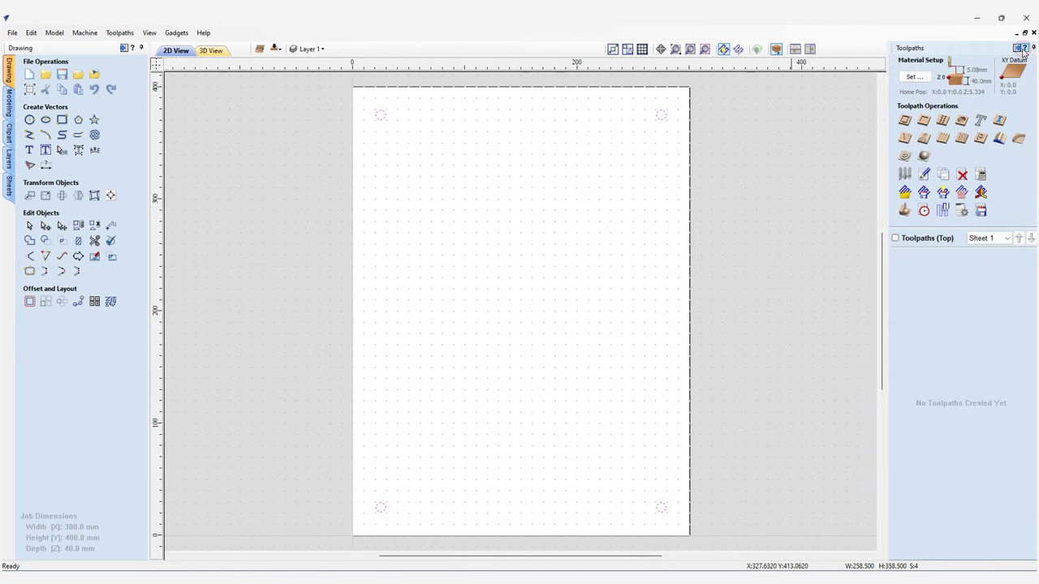
click(924, 122)
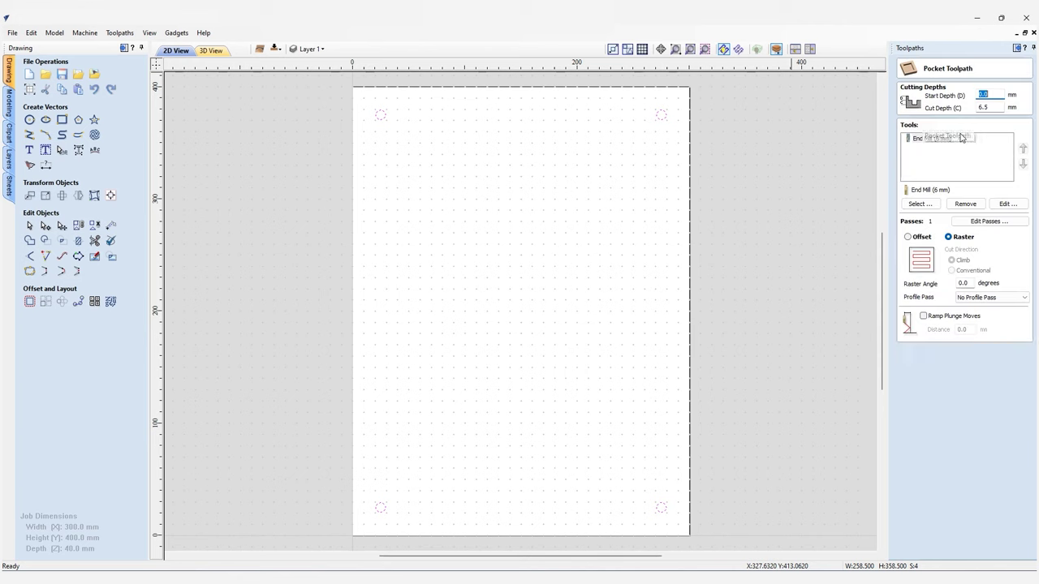
double_click(991, 107)
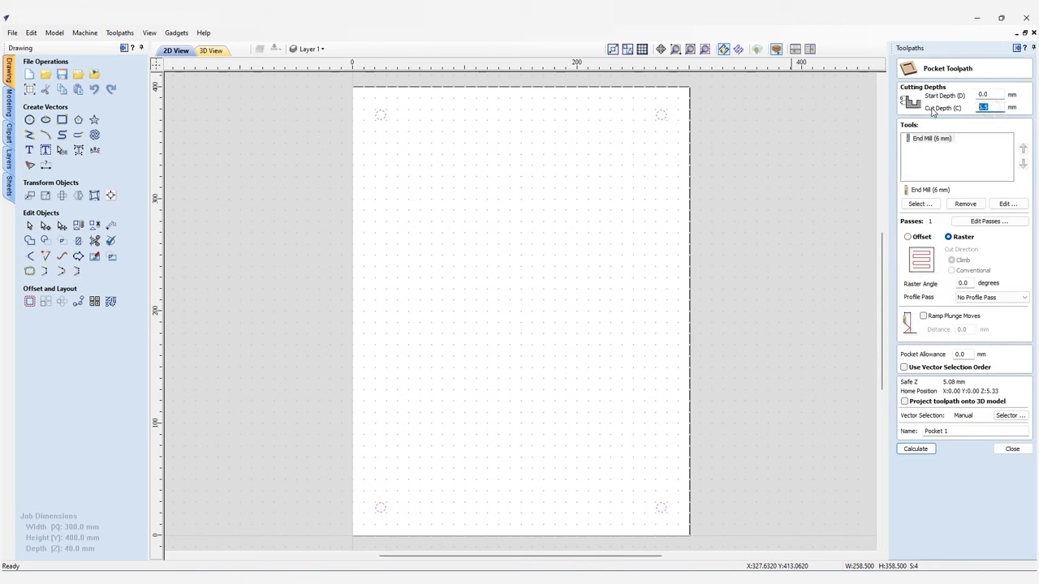
text(48)
- Raise the number of passes for the pocket toolpath to 16
click(961, 225)
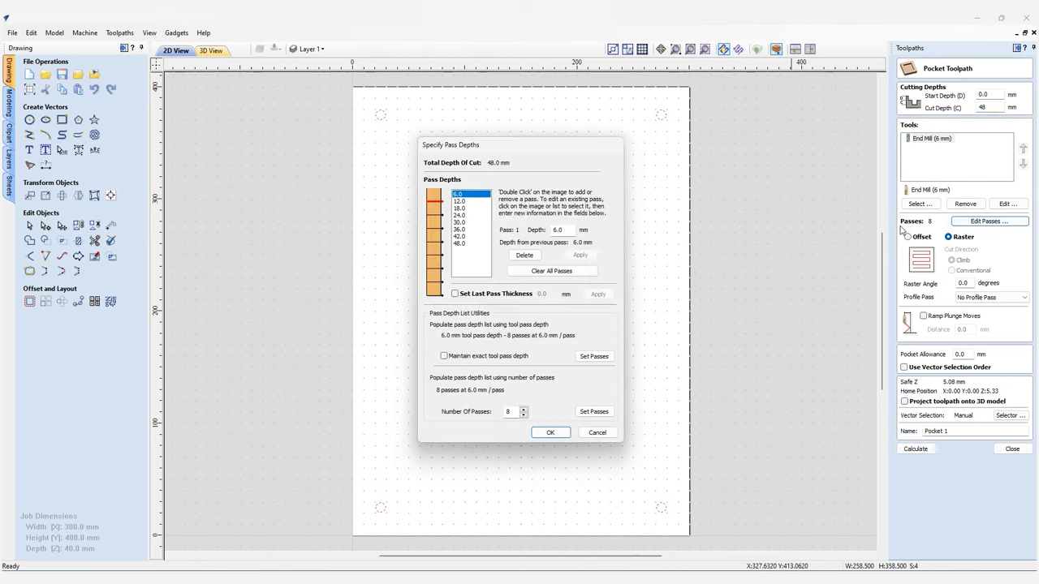
click(524, 410)
click(524, 410)
click(523, 410)
click(524, 410)
click(523, 410)
click(523, 410)
click(523, 410)
click(523, 409)
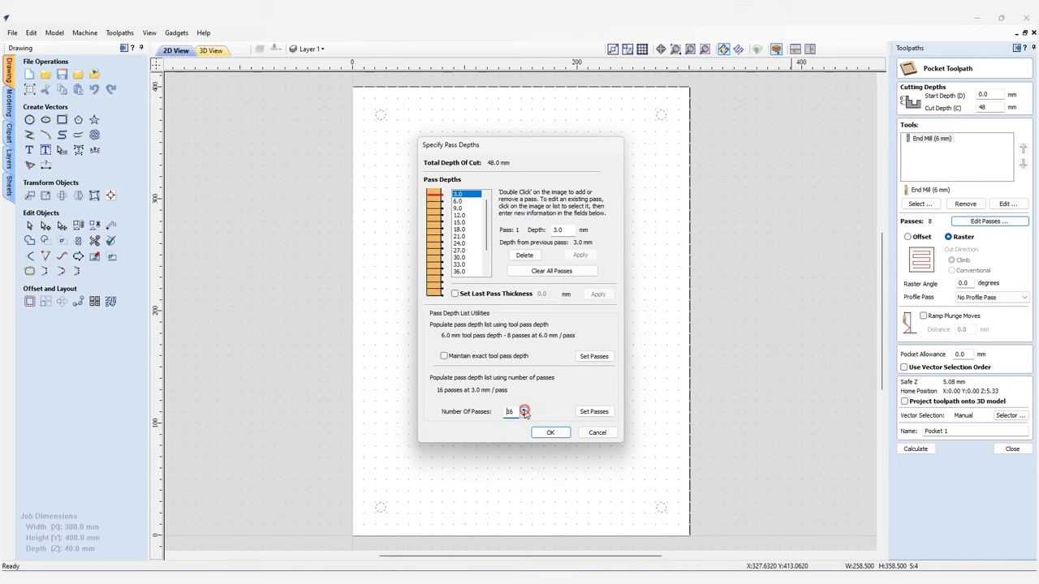
- Set the last pass thickness to 0.1 mm, regenerate the pass list from the number of passes and confirm
click(456, 294)
drag(556, 294, 534, 301)
text(0.)
click(596, 294)
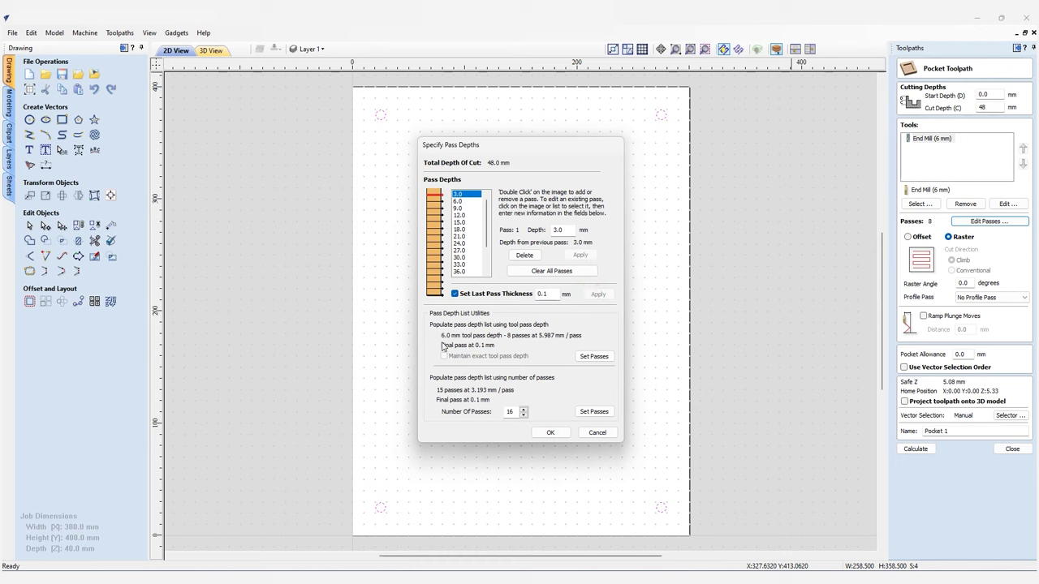
click(595, 412)
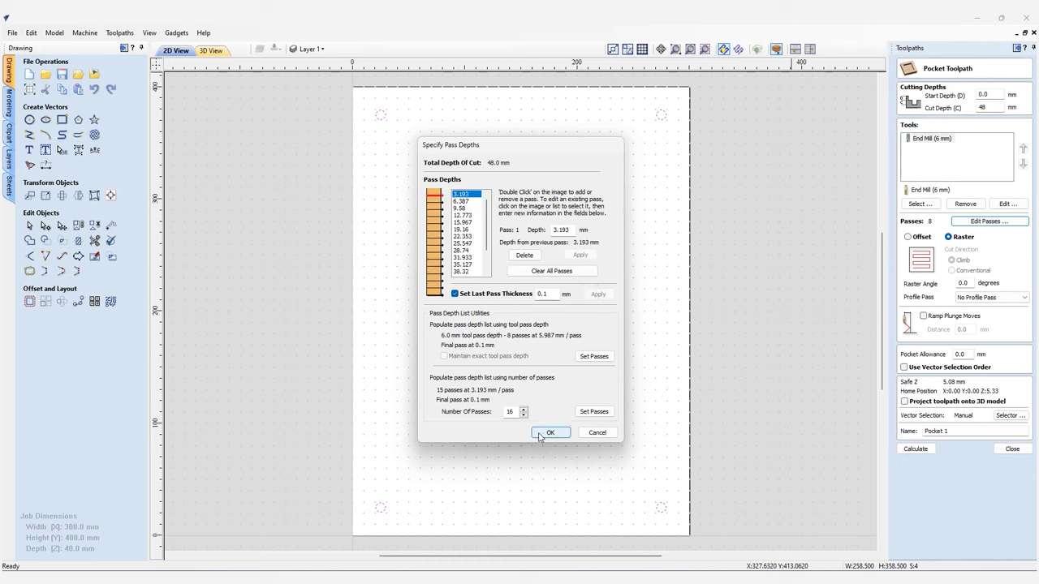
click(546, 433)
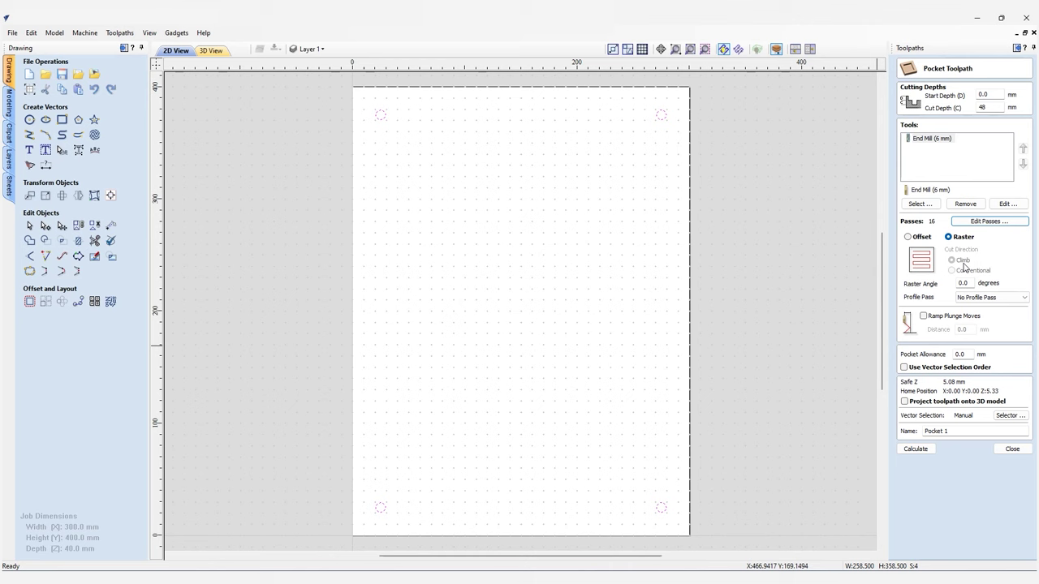
- Set the pocket allowance to 0.5 mm, calculate the toolpath accepting the cut-through warning, and return to the 2D view
drag(963, 355, 942, 356)
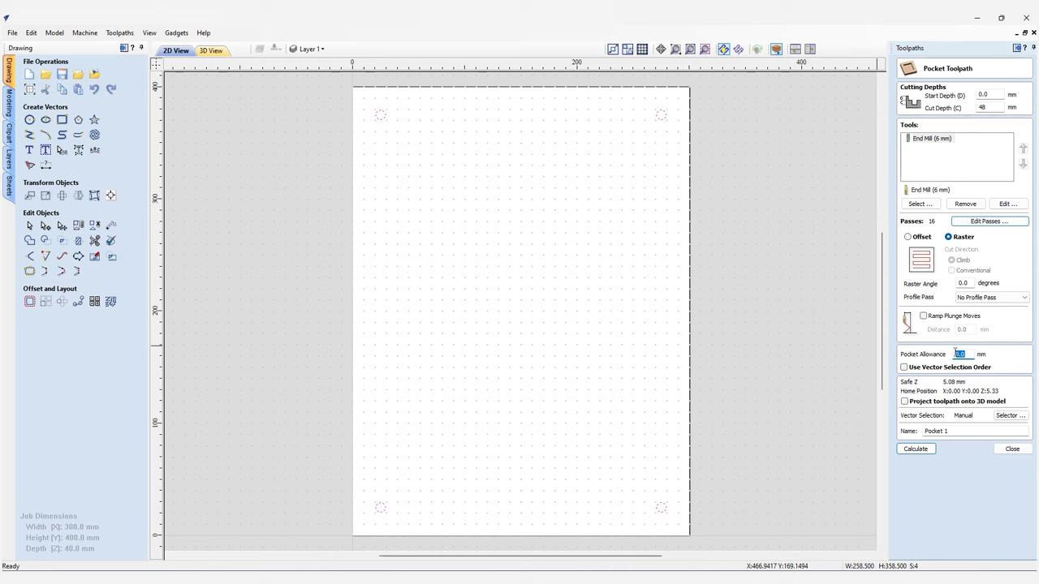
text(0)
click(917, 448)
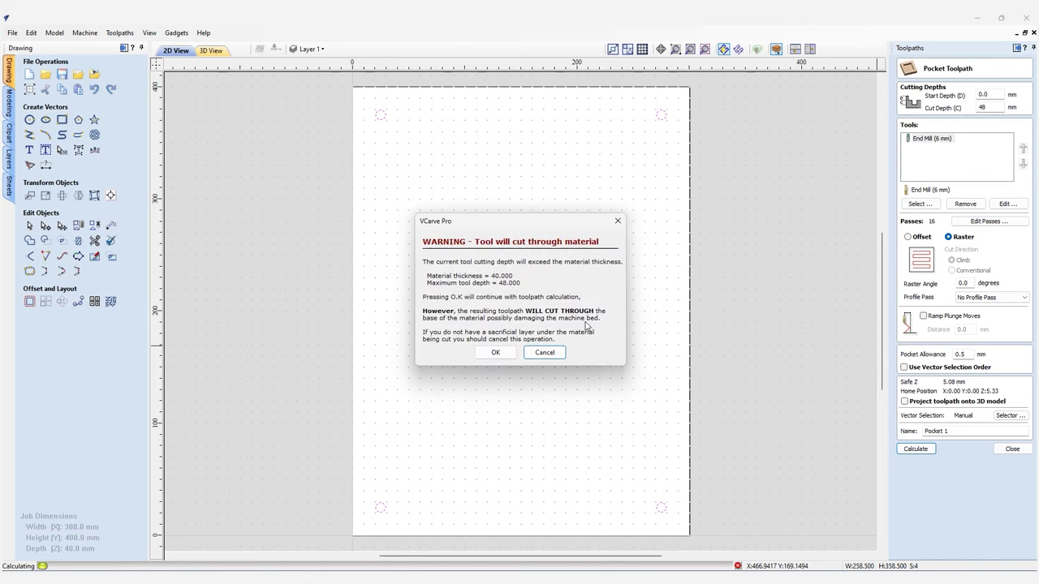
click(504, 354)
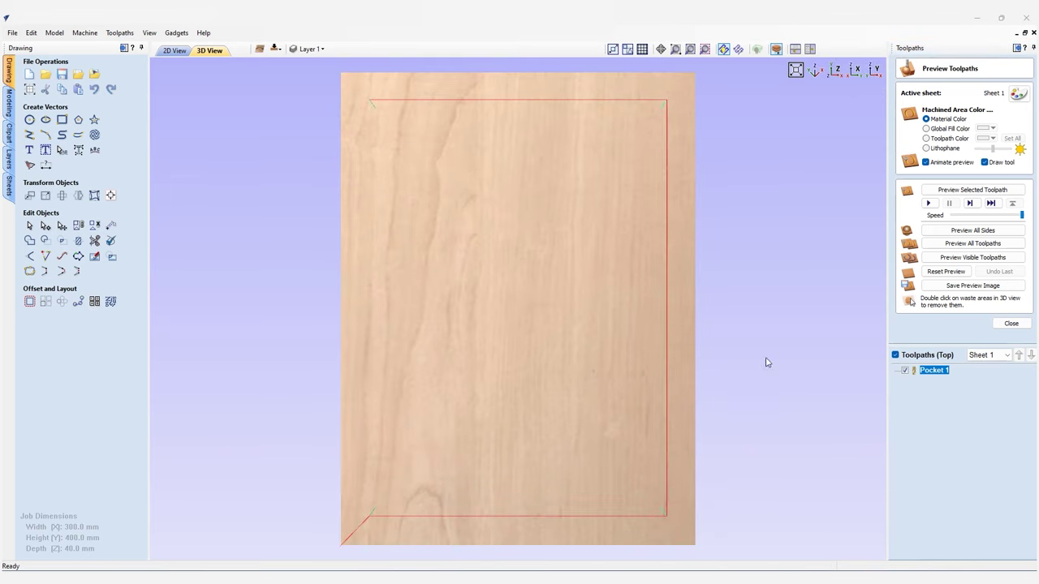
click(174, 51)
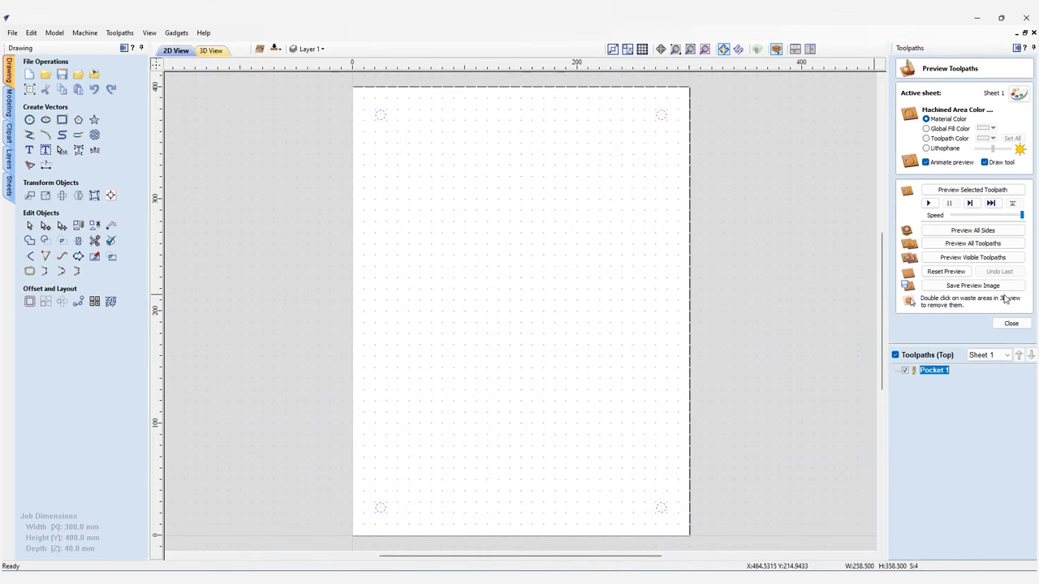
click(1011, 323)
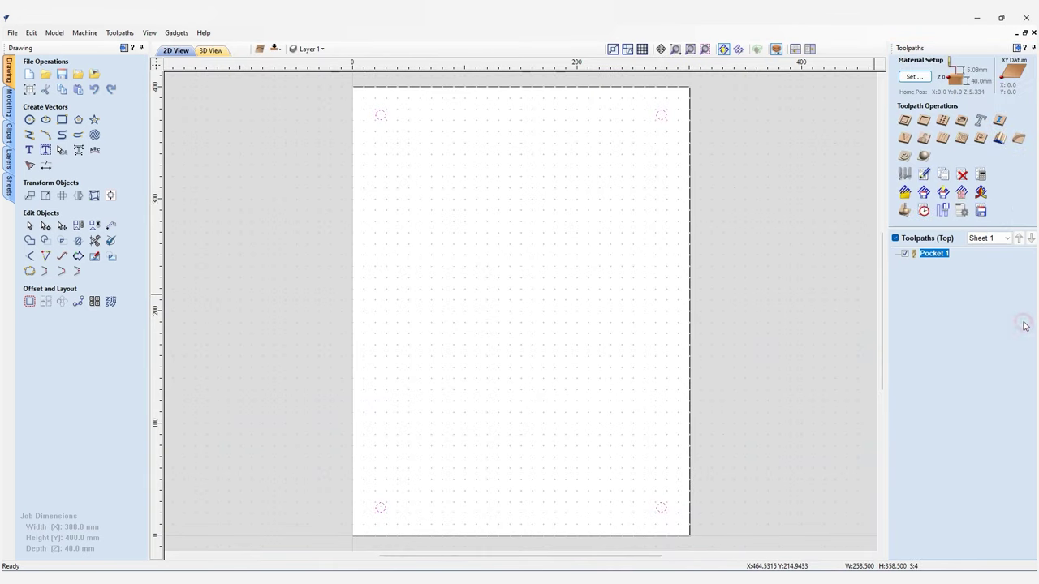
- Start a 2D profile toolpath on the four circles with a 48 mm cut depth in a single pass
click(905, 121)
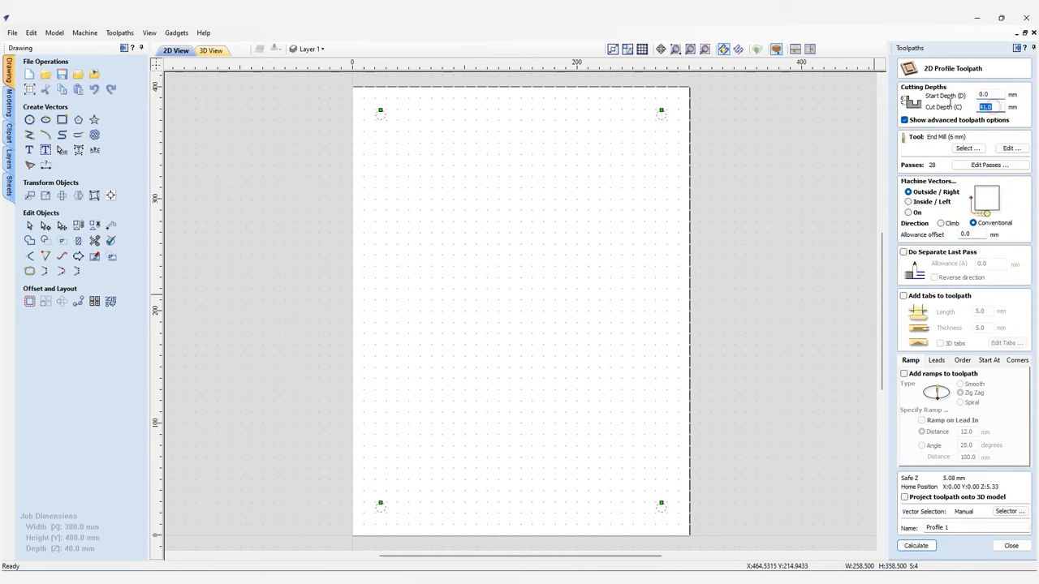
text(48)
click(990, 165)
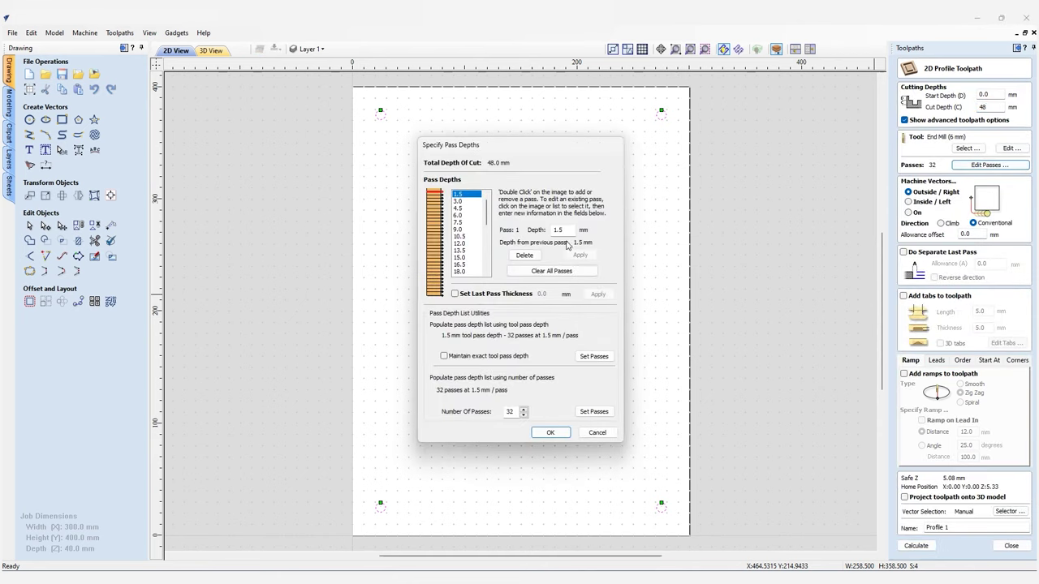
double_click(511, 412)
text(1)
click(594, 412)
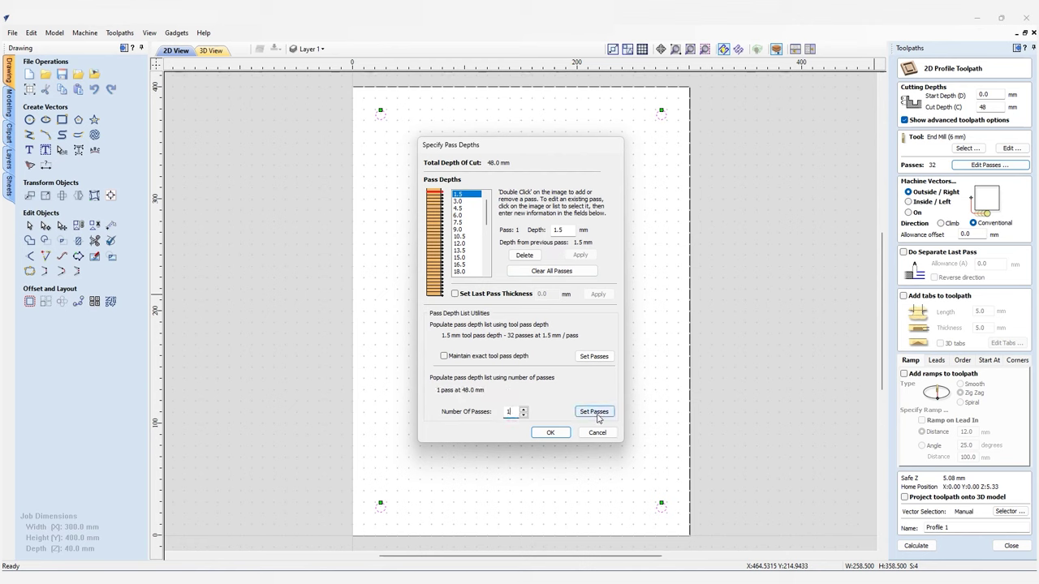
click(546, 433)
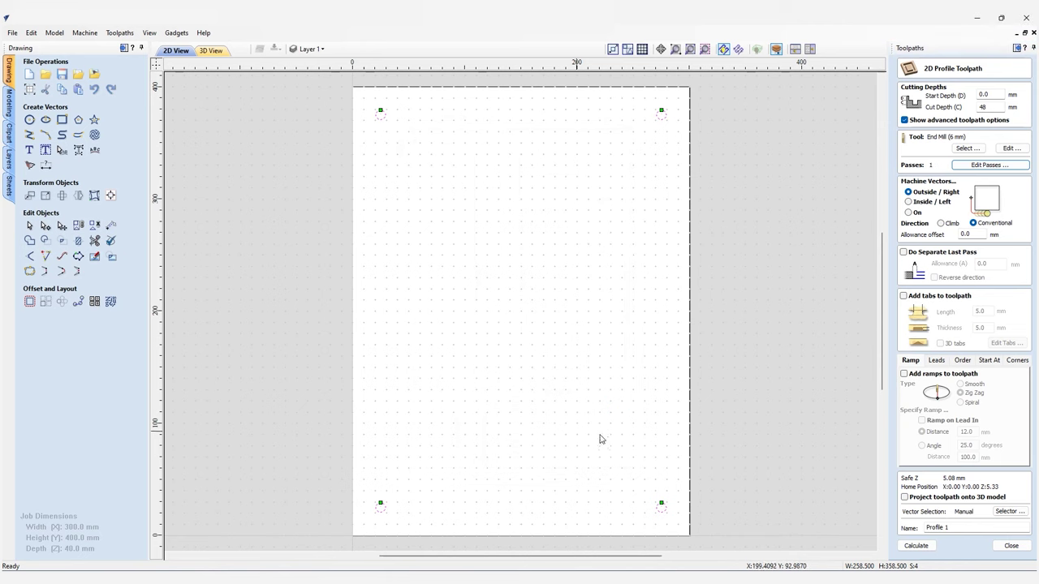
- Machine the profile inside the vectors, calculate it despite the cut-through depth, and return to the 2D view
click(909, 202)
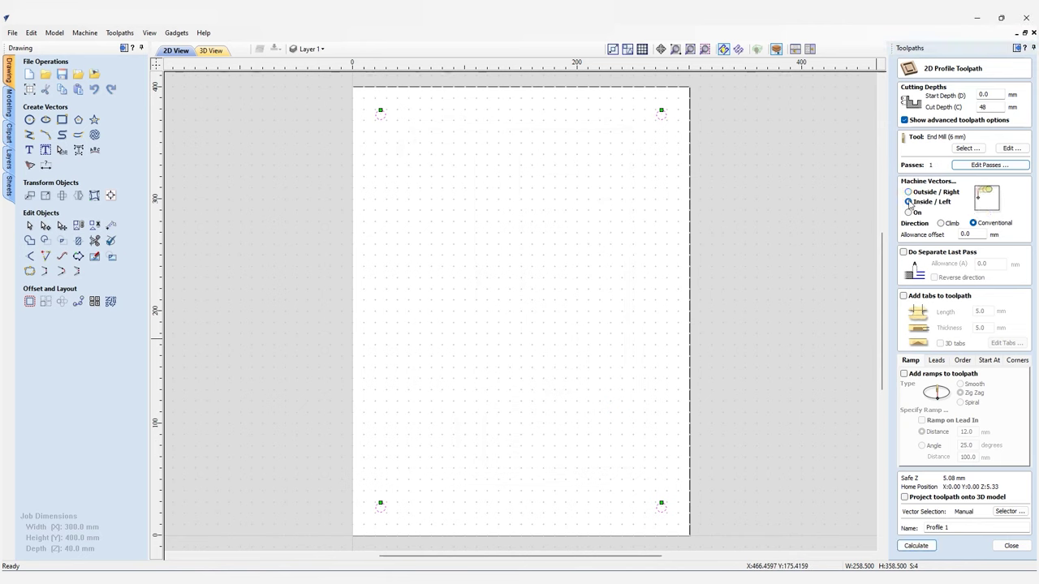
click(915, 546)
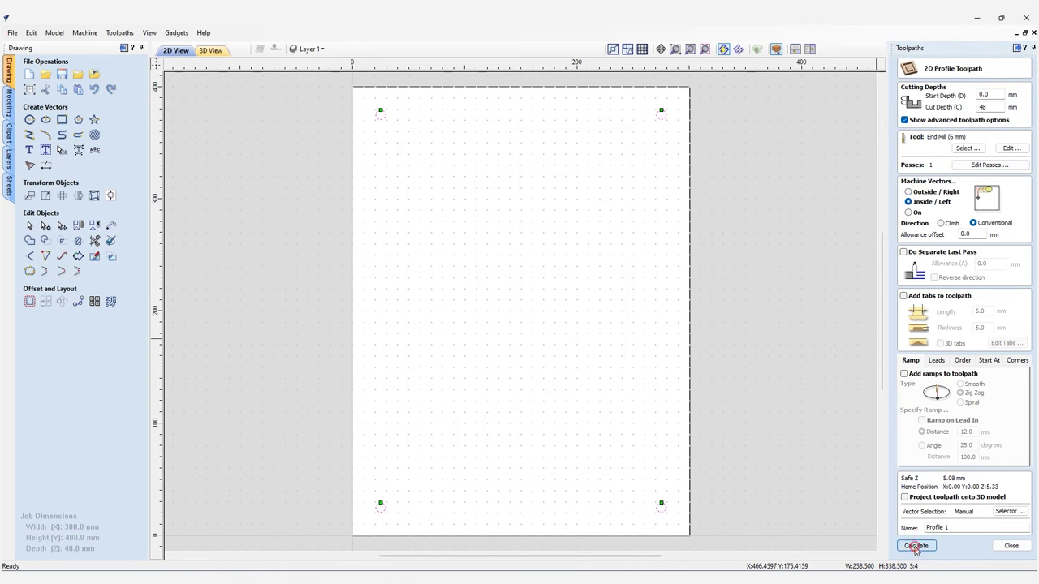
click(496, 353)
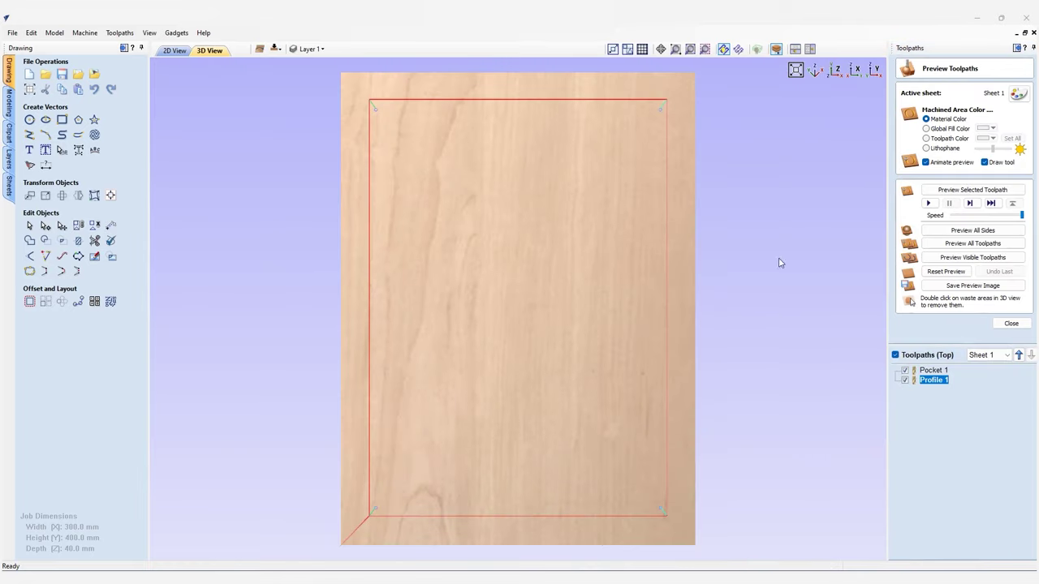
click(1011, 328)
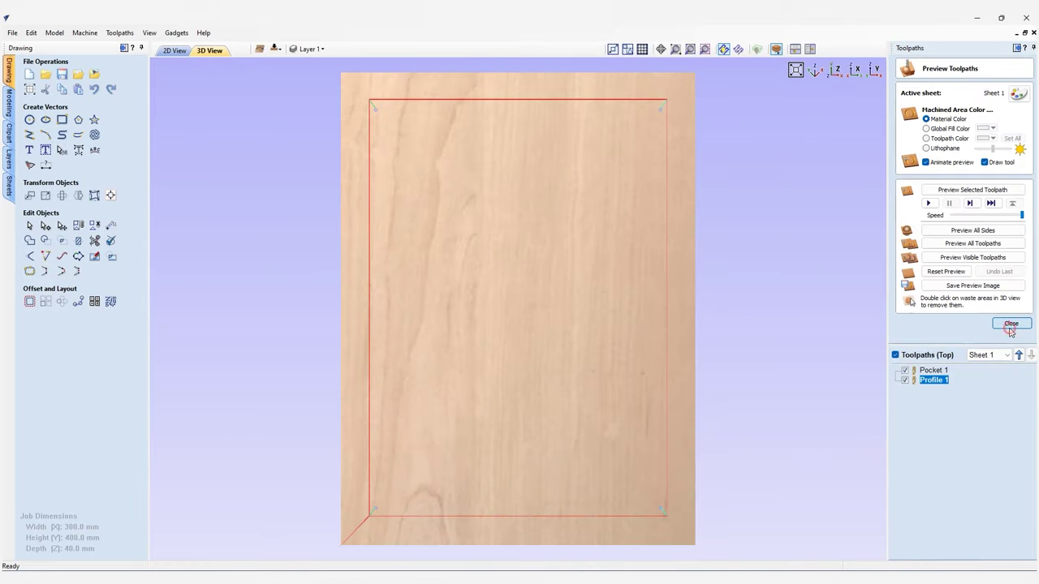
click(175, 51)
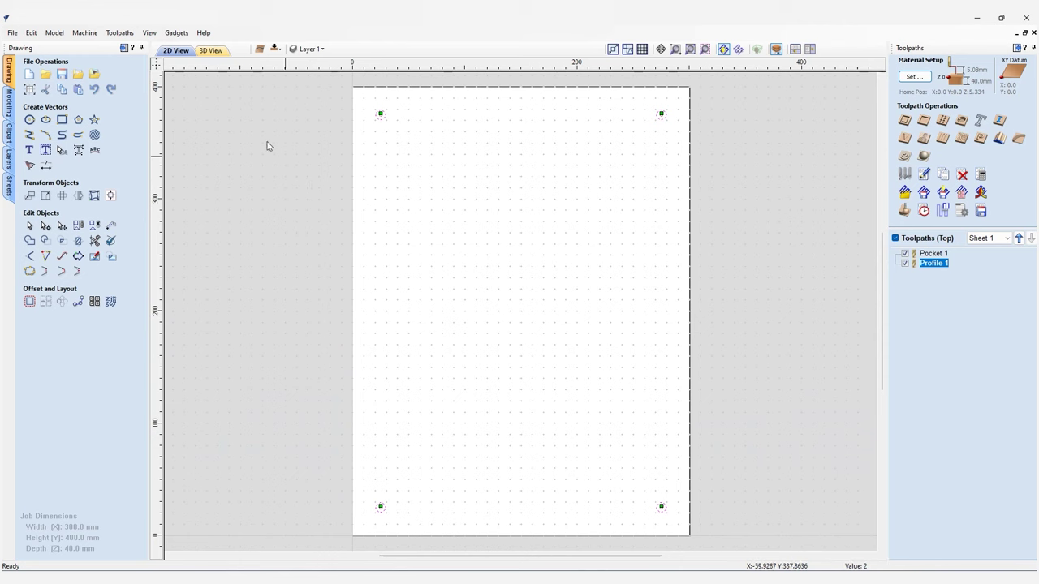
- Insert the 90-degree dome from the Domes (Dishes) clipart folder into the job
click(8, 131)
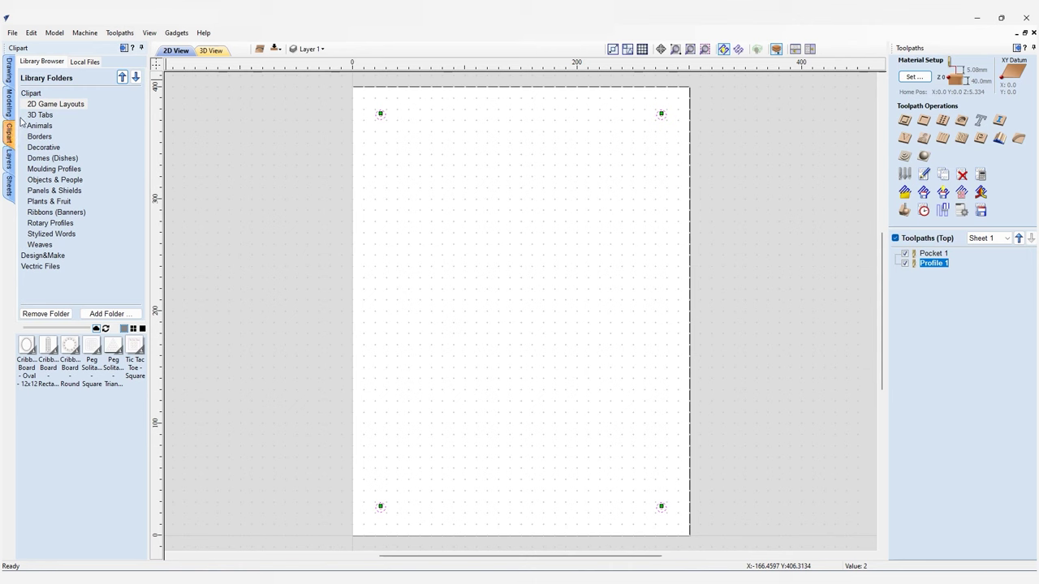
click(43, 159)
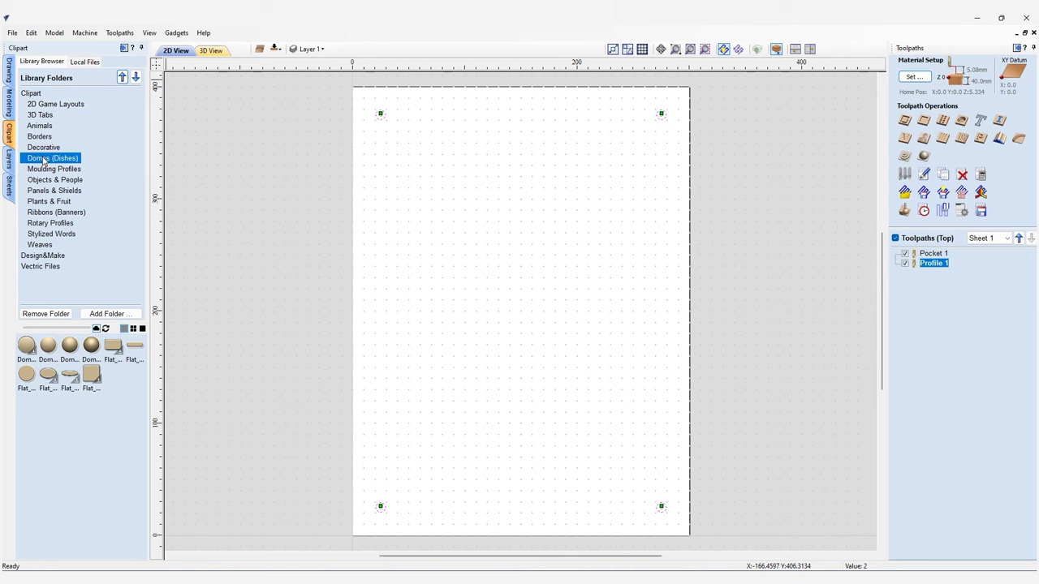
double_click(90, 348)
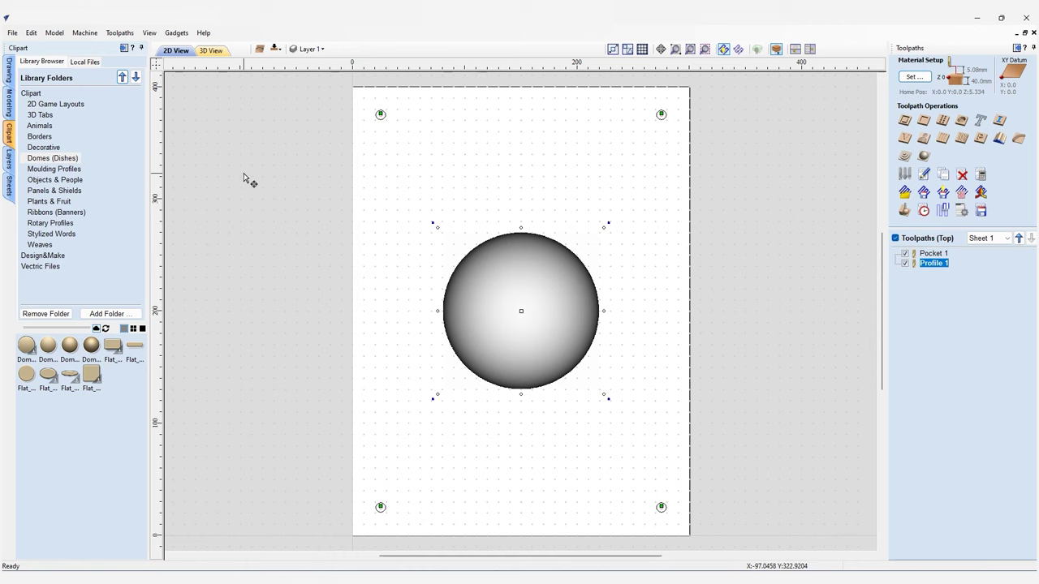
- Resize the dome to 190 mm width and height about its centre, with automatic Z scaling off
click(10, 72)
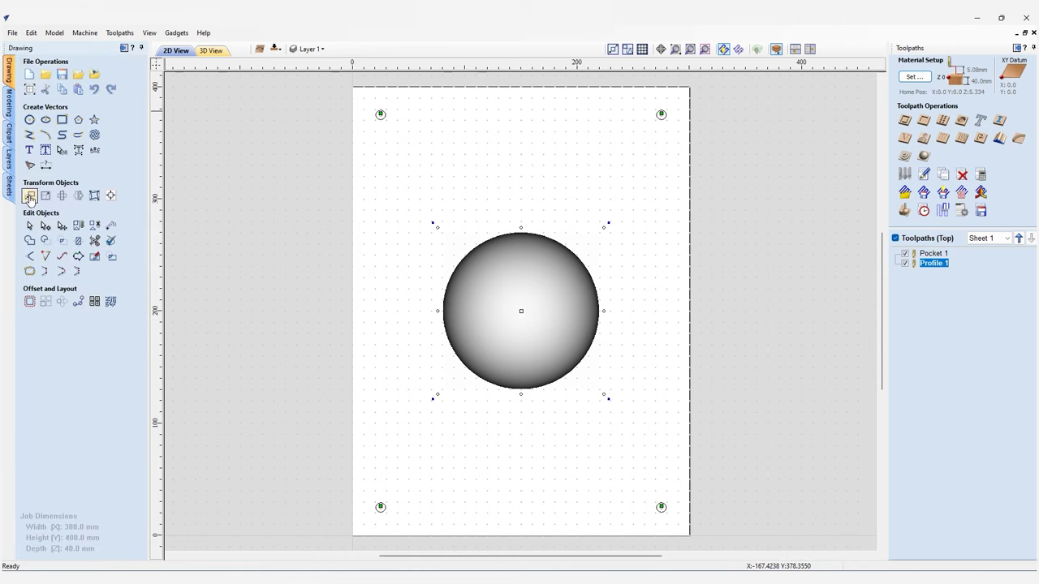
click(46, 199)
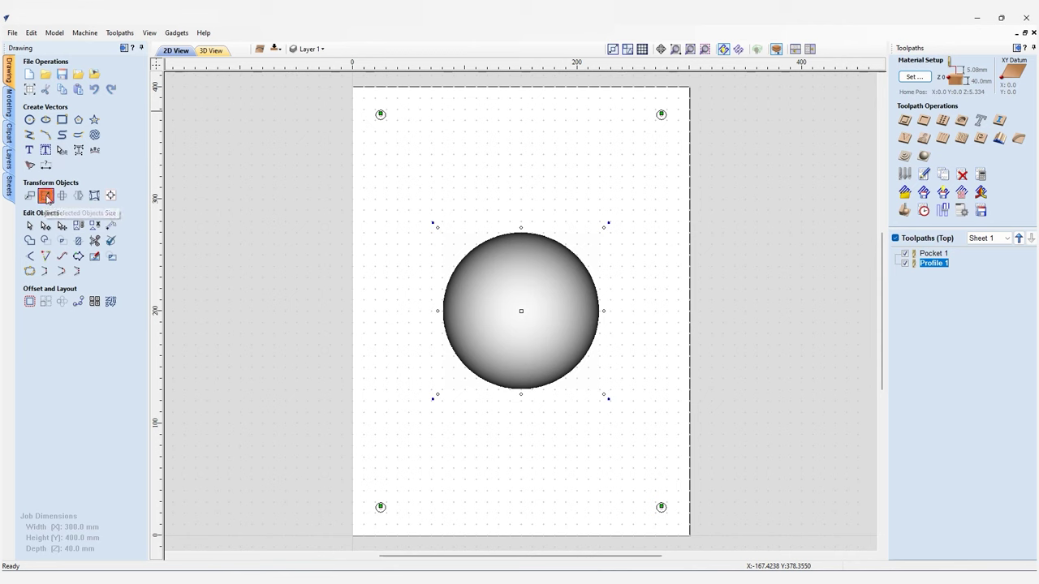
double_click(77, 223)
text(190)
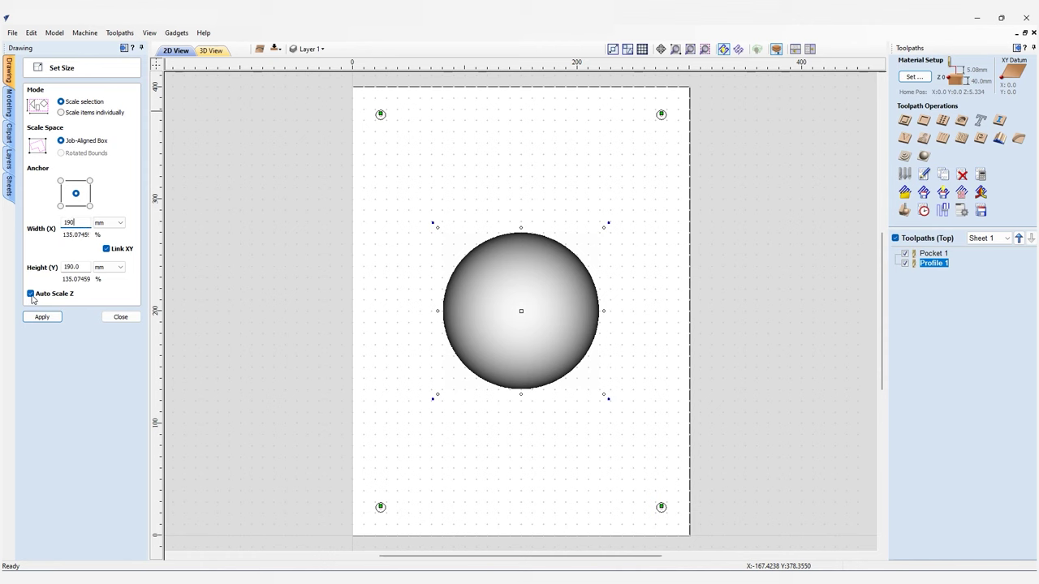
click(30, 294)
click(41, 318)
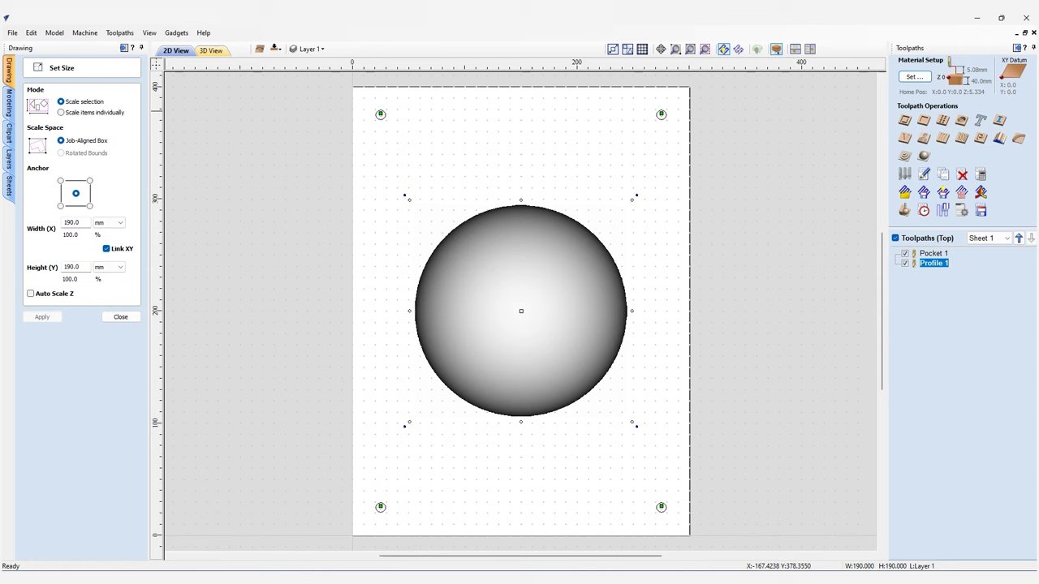
click(122, 319)
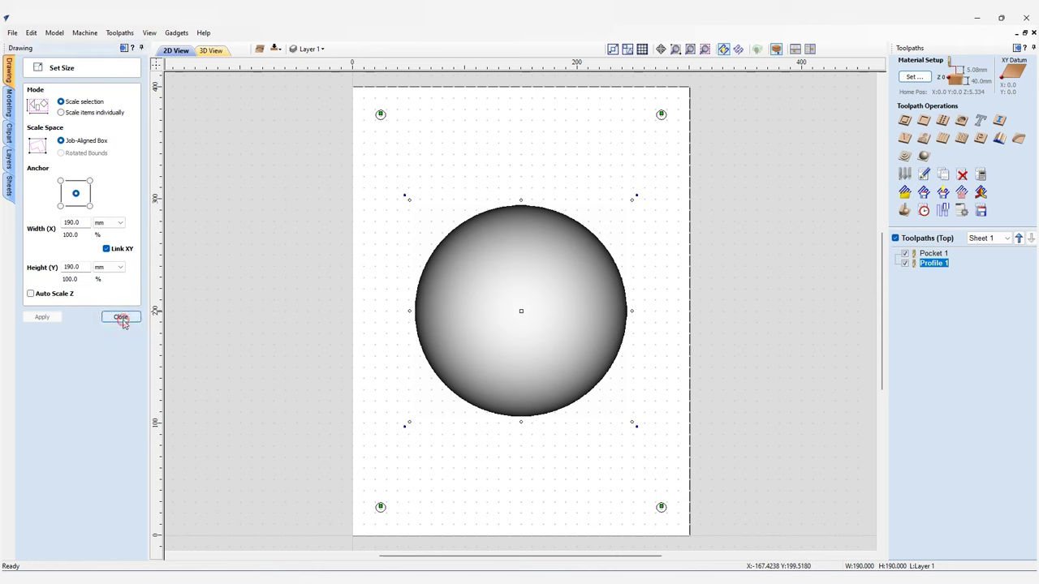
- Add a zero plane component covering the model and inspect it with the dome from the side in 3D
click(11, 116)
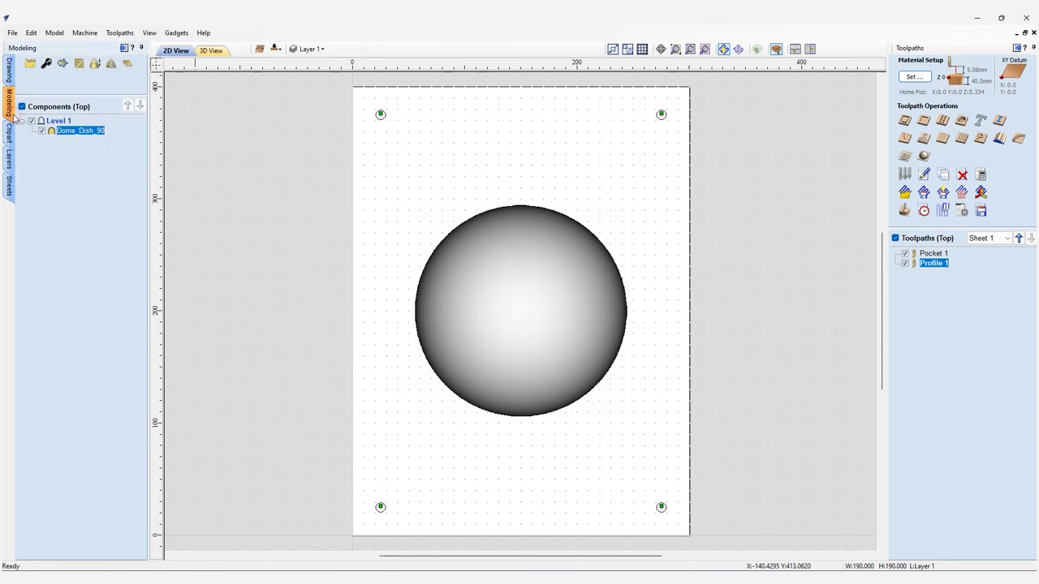
click(212, 52)
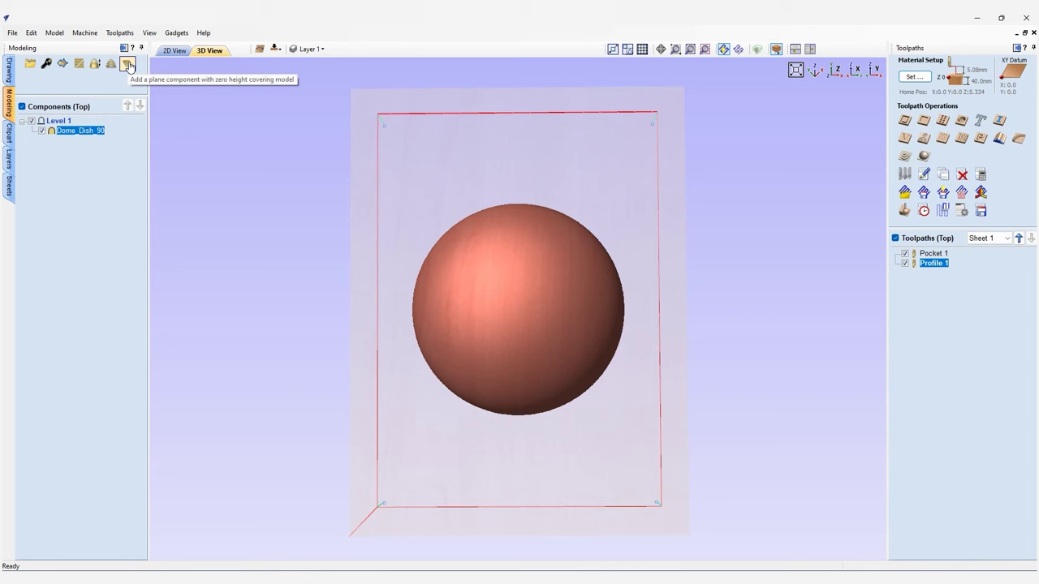
click(128, 65)
drag(342, 311, 777, 301)
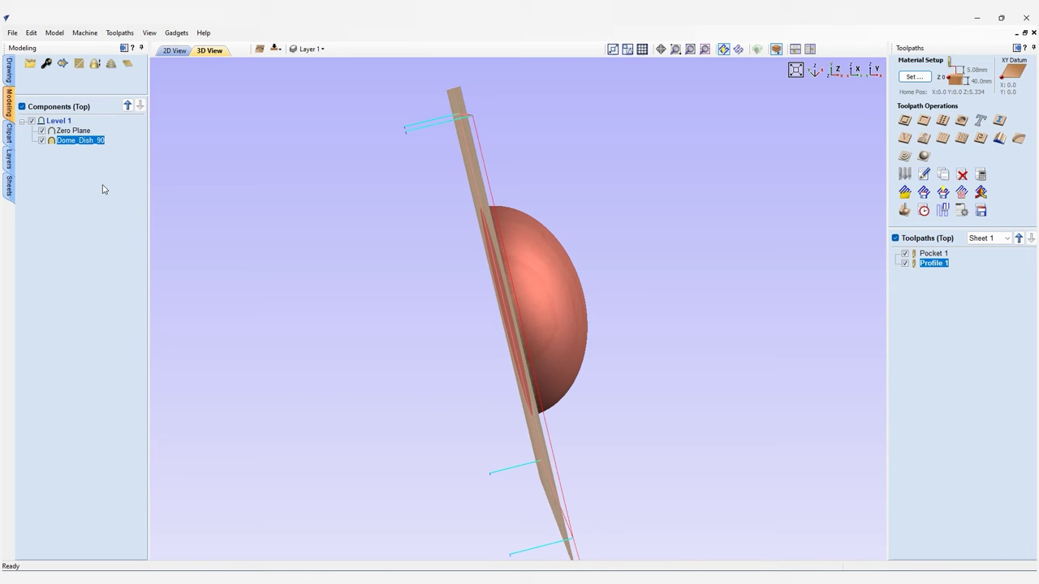
- Make the dome component subtract from the other components and set its shape height to 32 mm
double_click(73, 140)
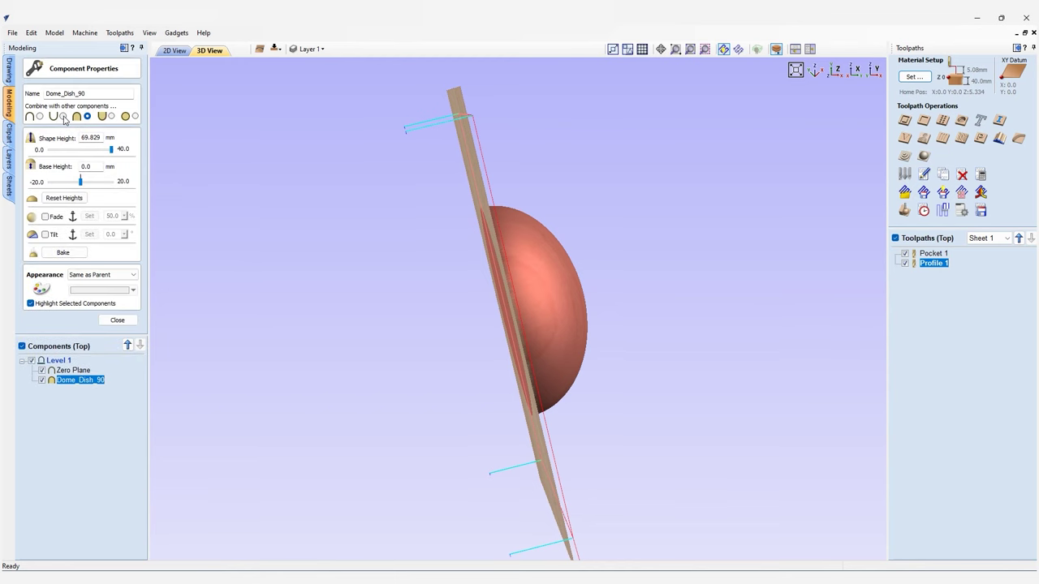
click(63, 116)
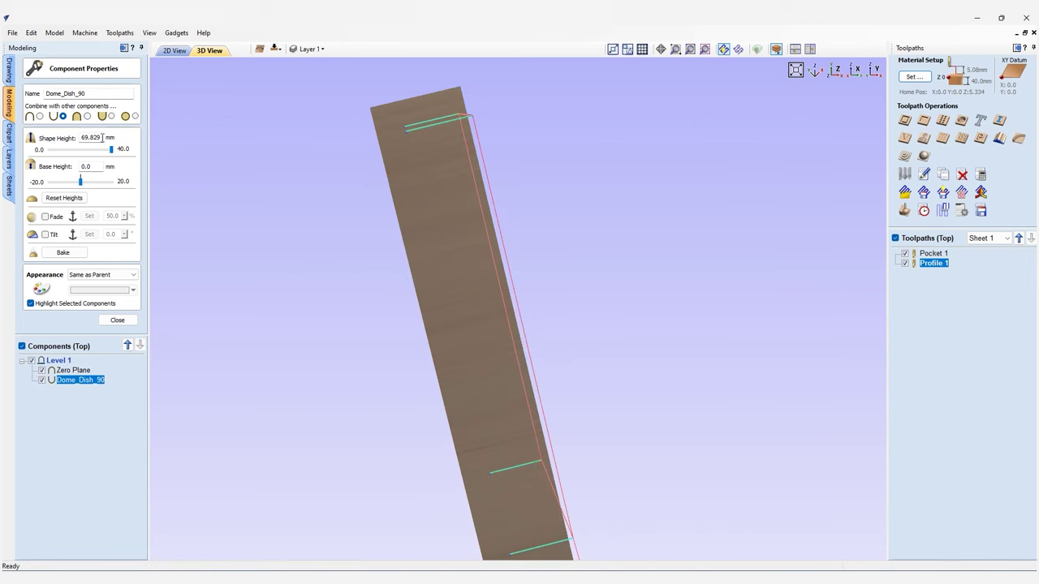
double_click(102, 138)
text(32)
key(Return)
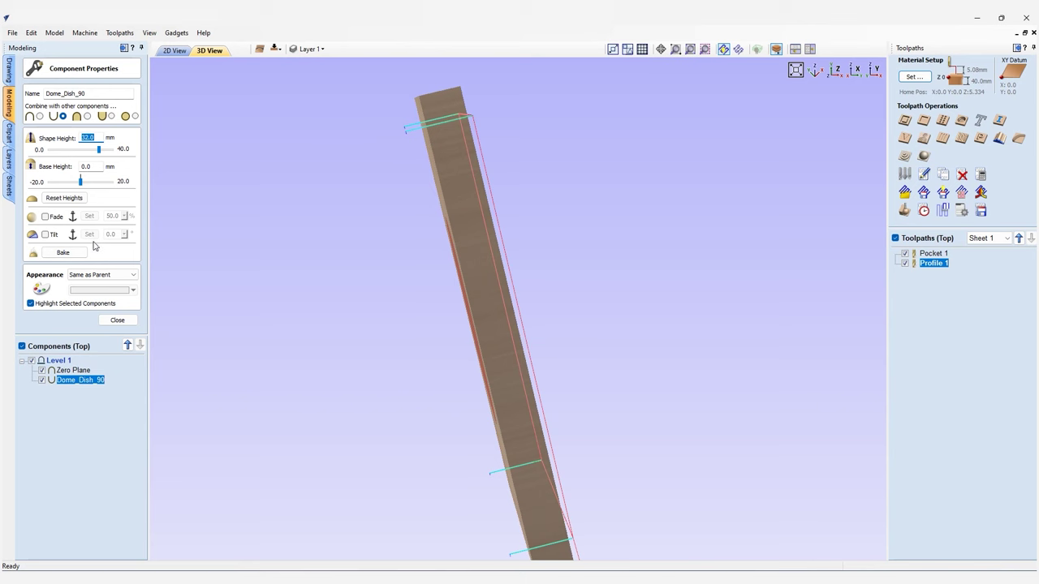
click(112, 322)
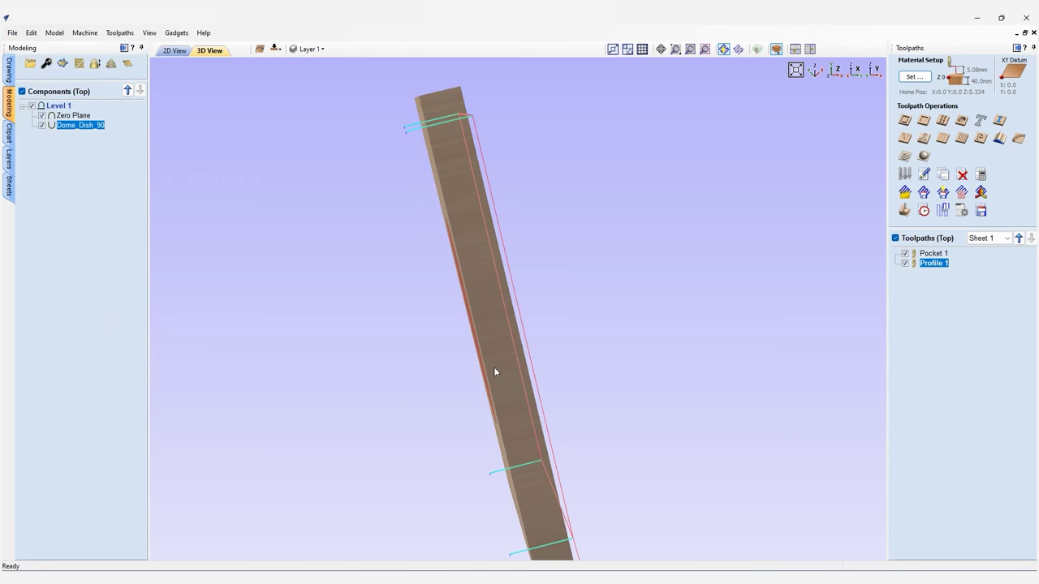
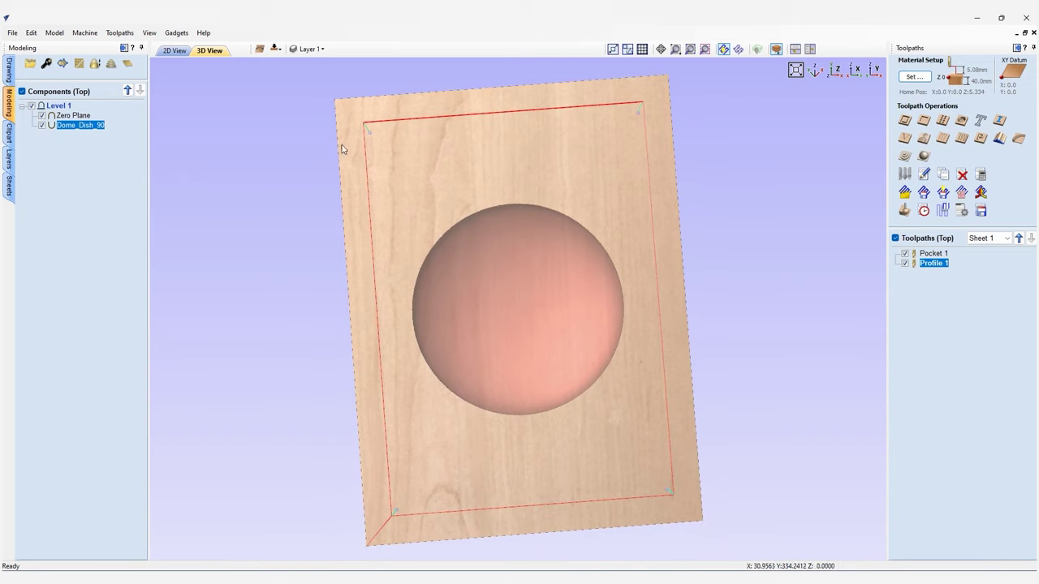
- Draw a 190 mm diameter circle centred at X 150, Y 200 around the bowl in the 2D view
click(175, 51)
click(10, 71)
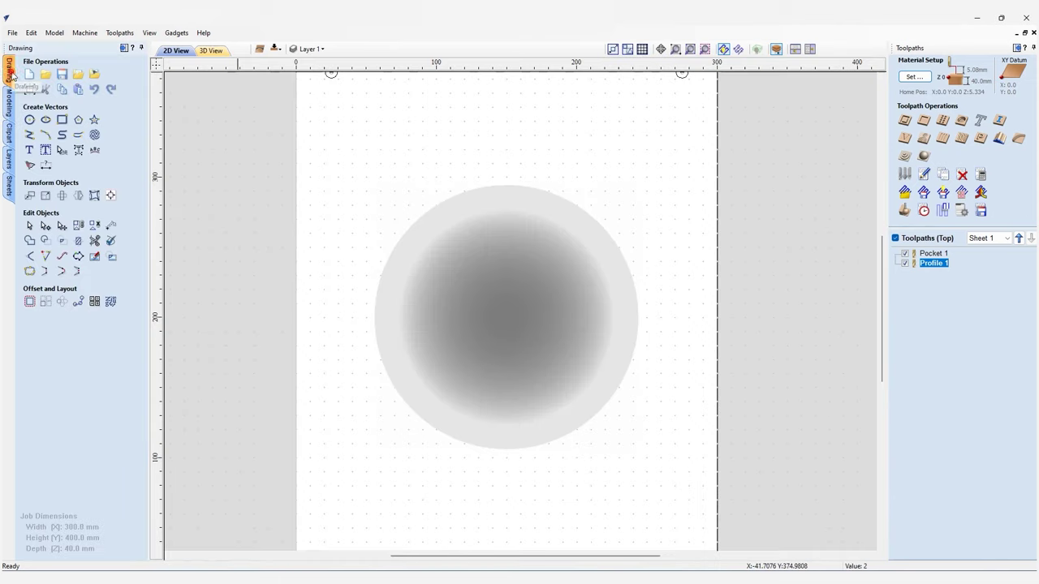
click(31, 122)
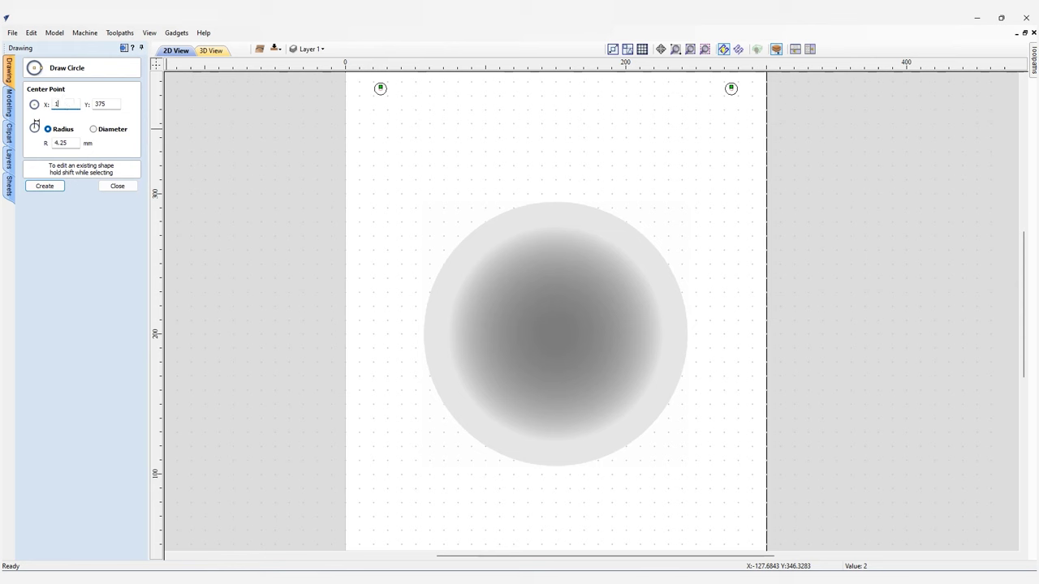
text(00)
key(Tab)
text(85)
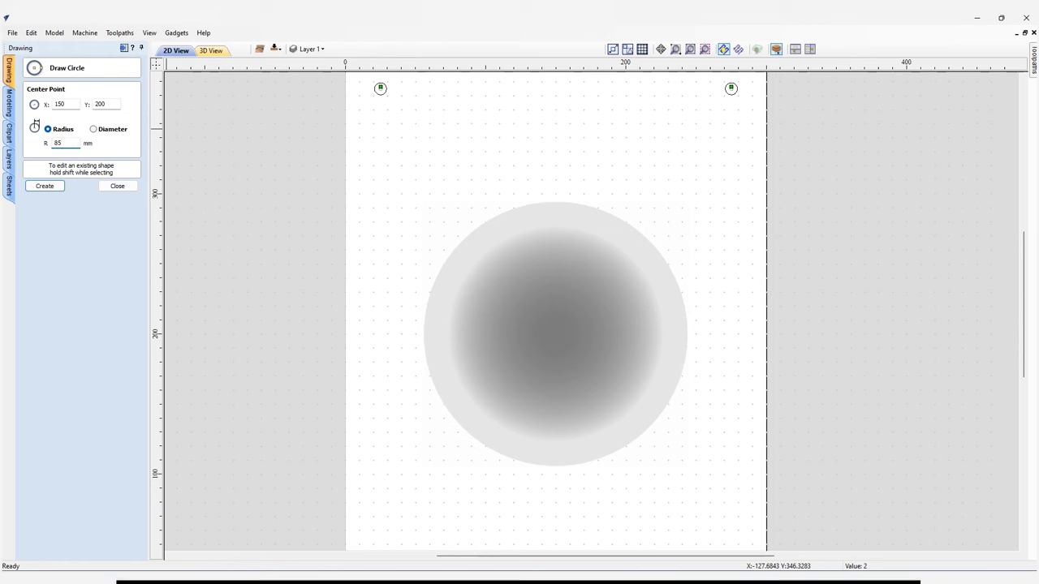
click(92, 129)
text(190)
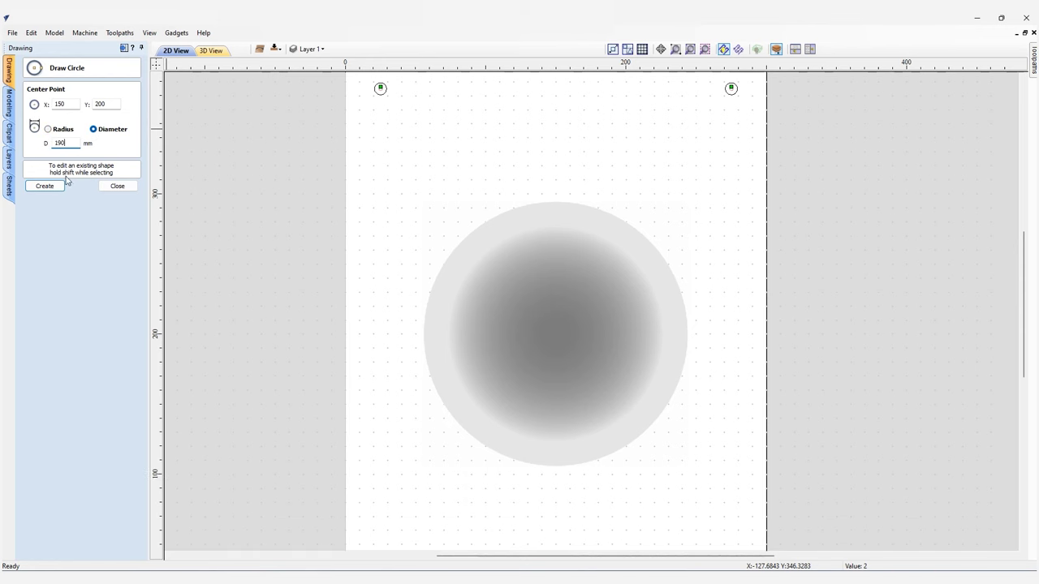
click(44, 186)
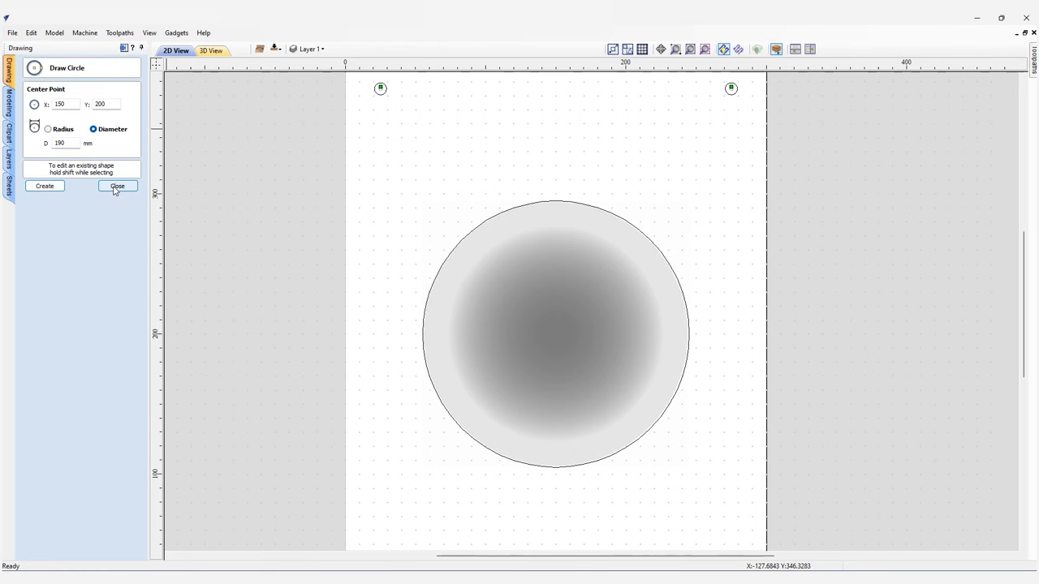
- Draw a concentric 160 mm diameter circle at X 150, Y 200 and finish circle drawing
scroll(72, 144, up, 1)
double_click(73, 143)
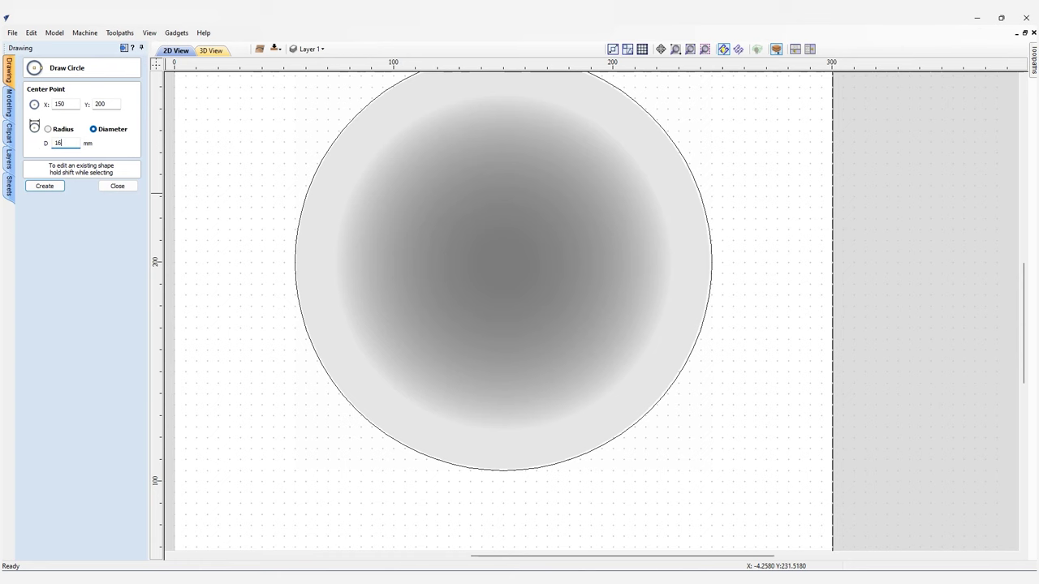
click(43, 187)
middle_drag(528, 183, 503, 234)
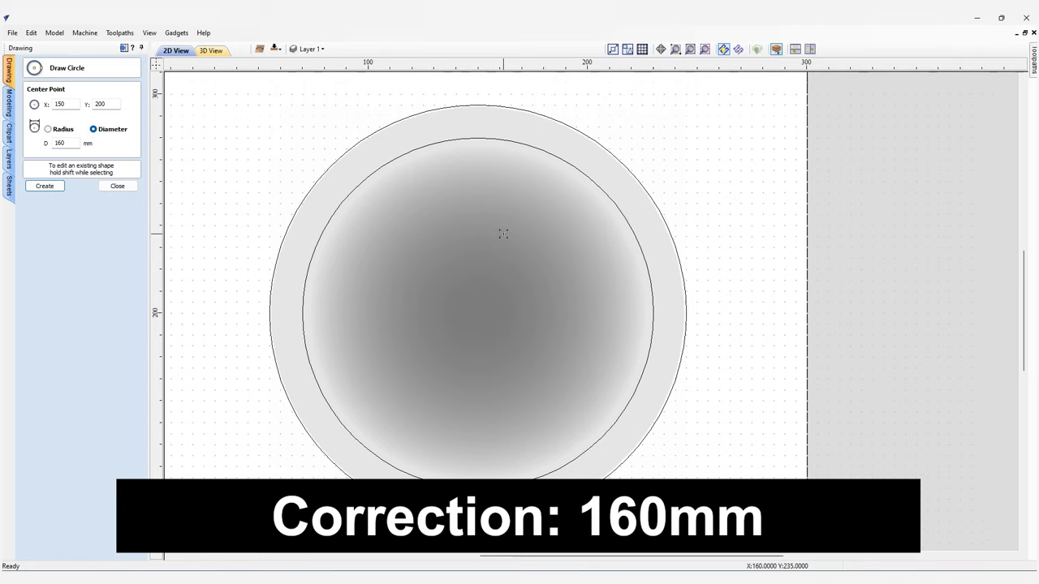
click(117, 186)
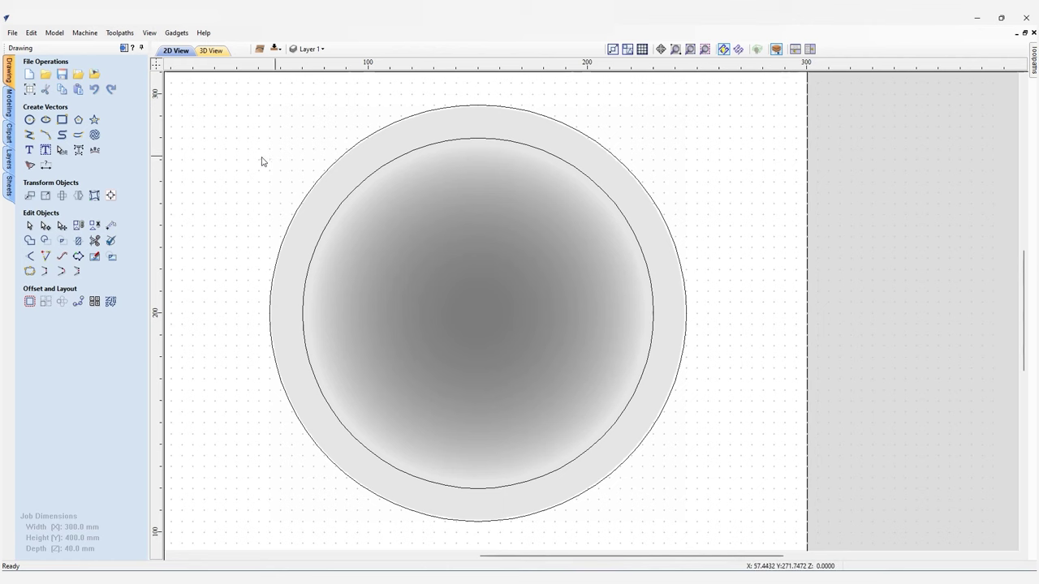
- Draw a horizontal line across the inner circle's diameter and trim away the circle's lower half
click(30, 136)
click(303, 313)
click(653, 312)
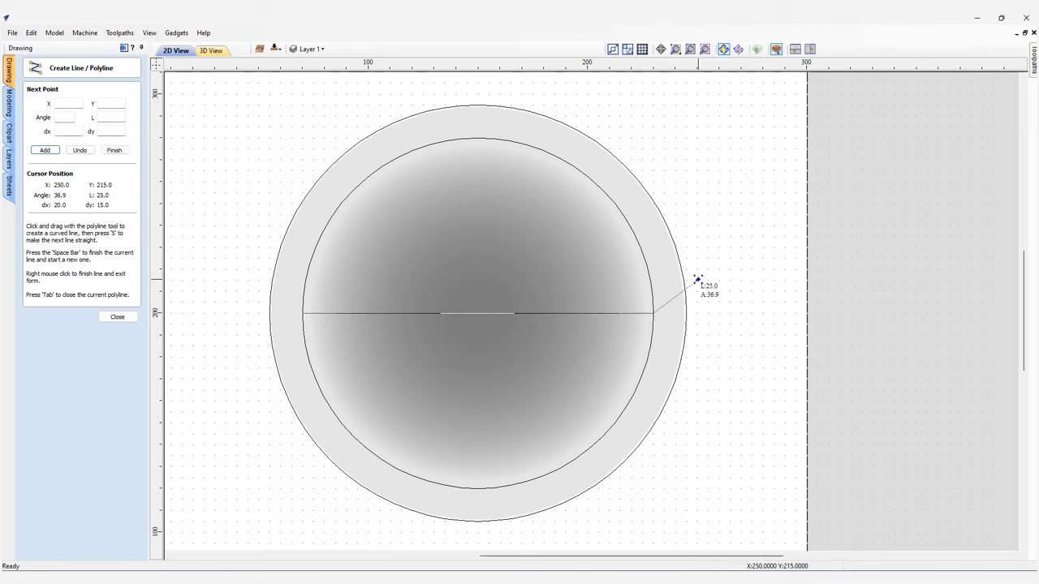
right_click(696, 279)
click(95, 240)
click(309, 341)
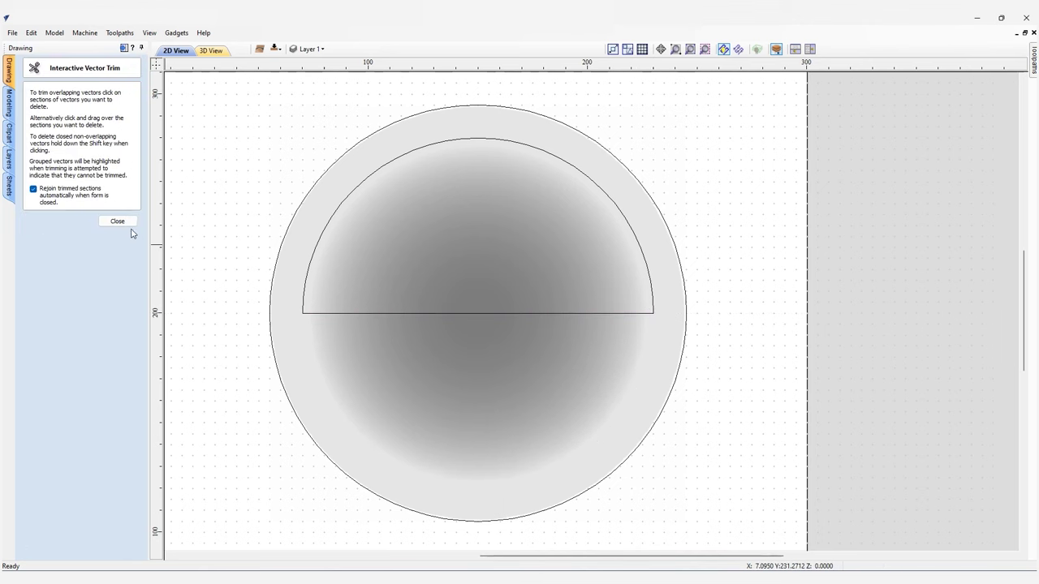
click(116, 223)
- Mirror a copy of the half circle downward across its straight edge
click(422, 312)
click(78, 195)
click(77, 160)
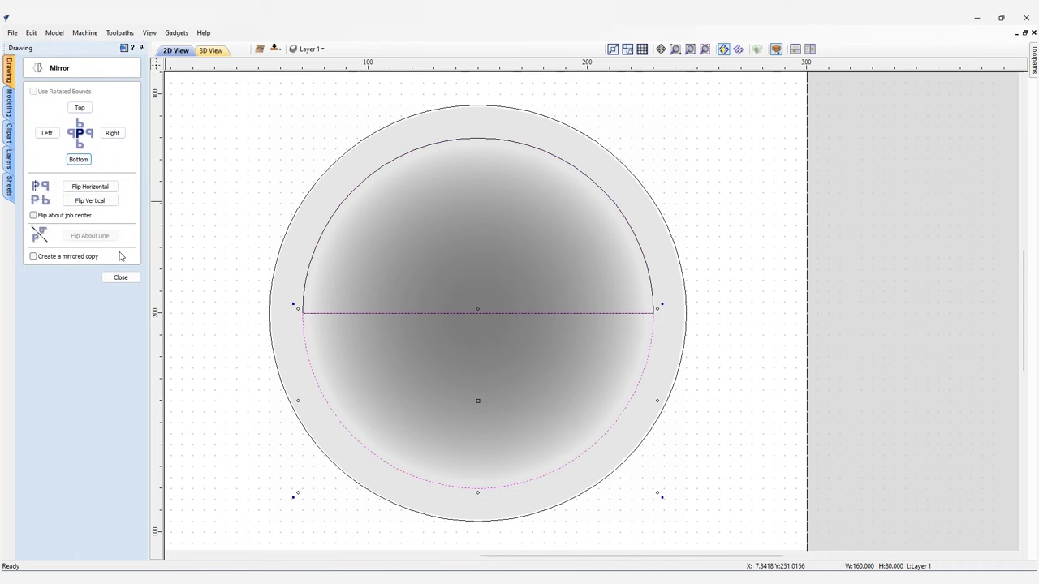
click(121, 277)
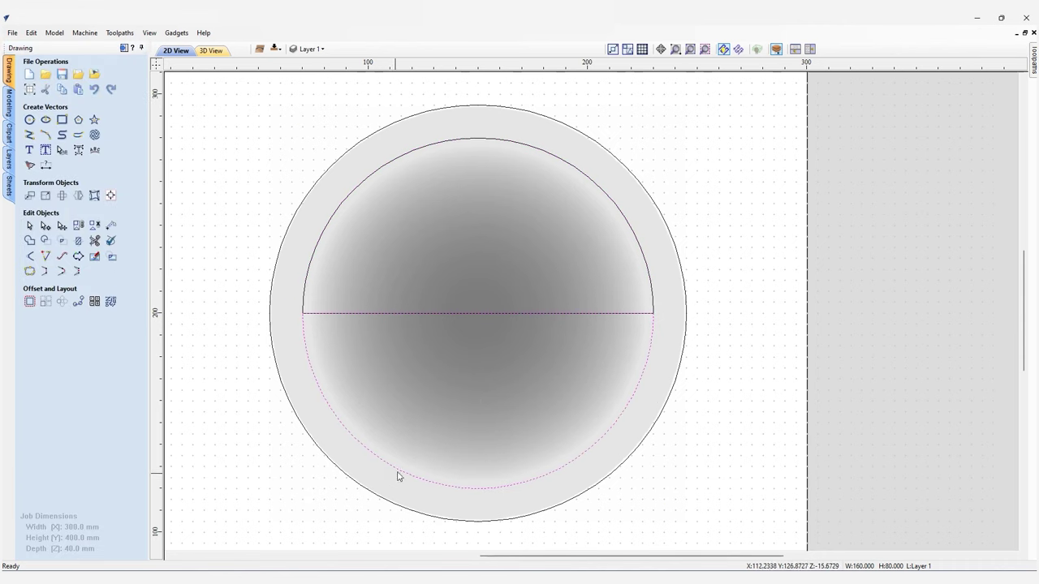
- Move the two half circles apart vertically, leaving a gap of about 20 mm centred in the outer circle
drag(475, 402, 476, 413)
click(502, 140)
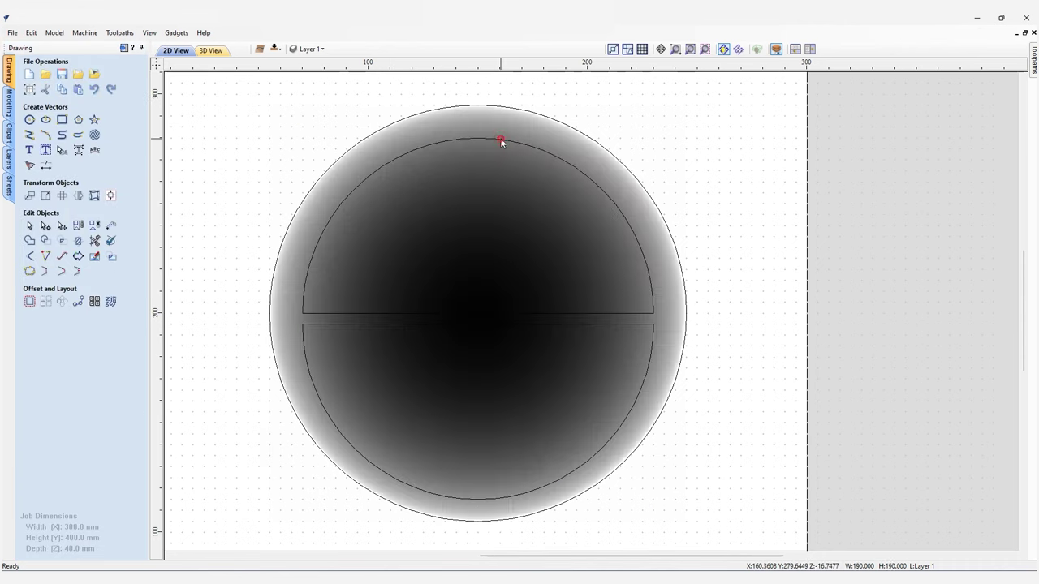
drag(475, 229, 476, 209)
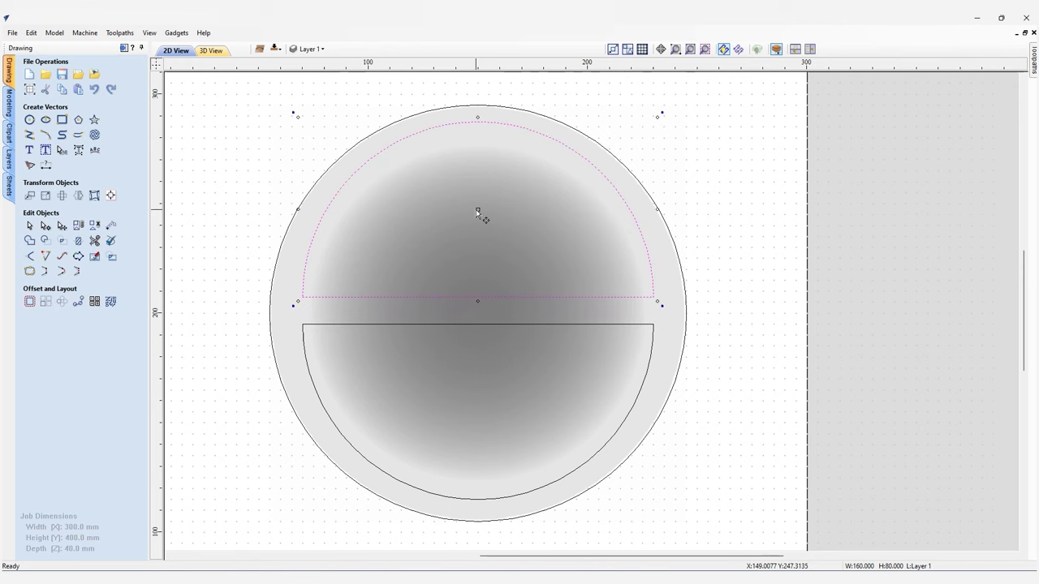
key(Escape)
key(F3)
click(451, 290)
drag(514, 225, 508, 216)
click(520, 317)
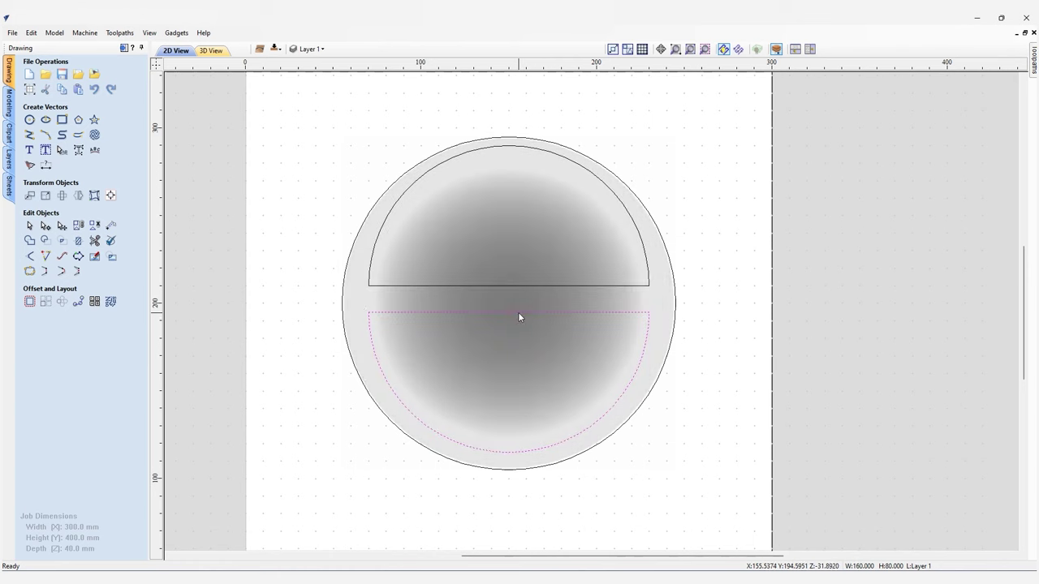
drag(514, 385, 506, 393)
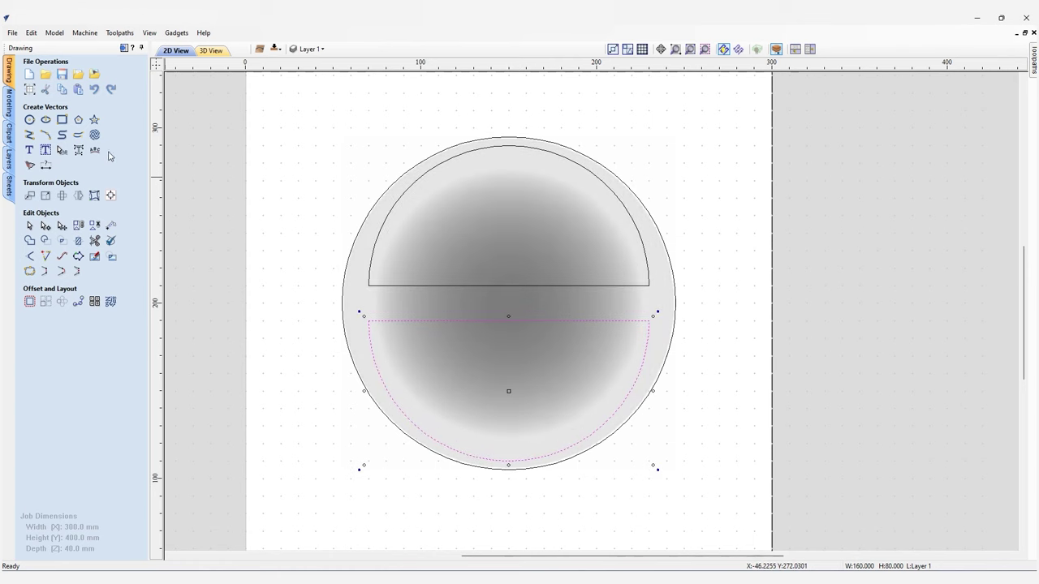
- Measure the gap between the two half circles with a length dimension and delete the dimension
click(46, 165)
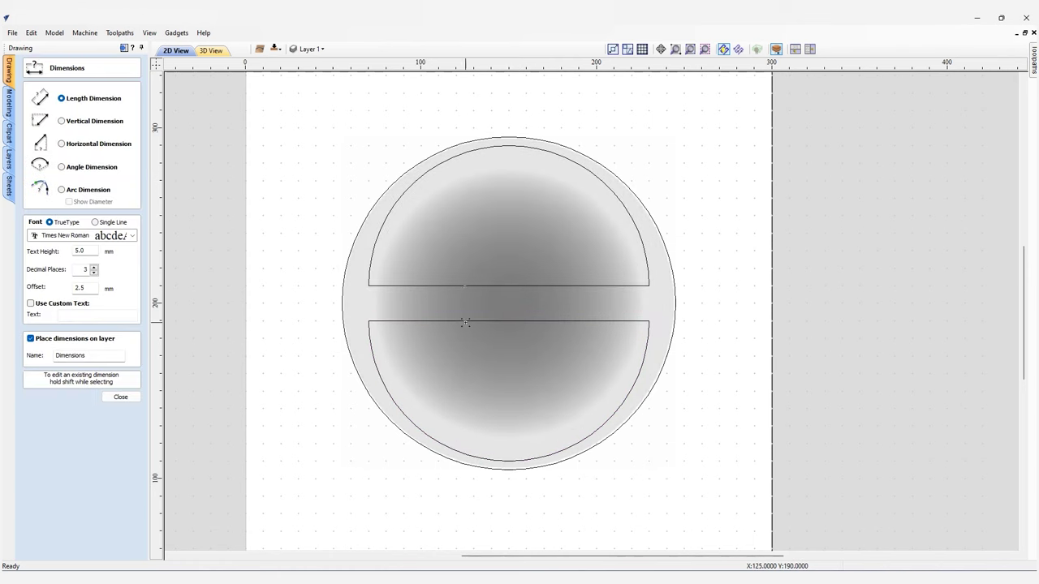
click(304, 289)
click(121, 396)
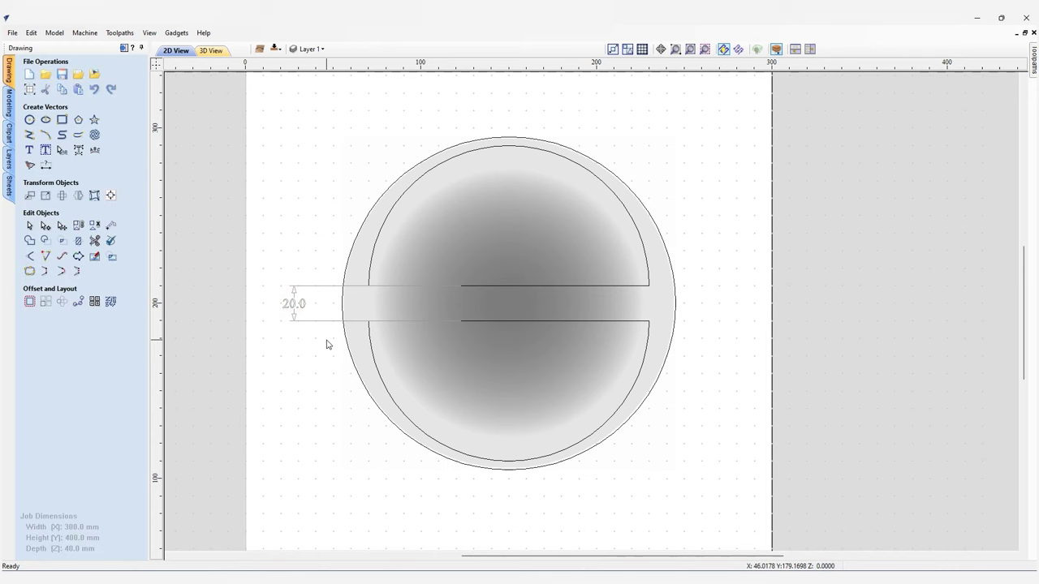
click(293, 303)
key(Delete)
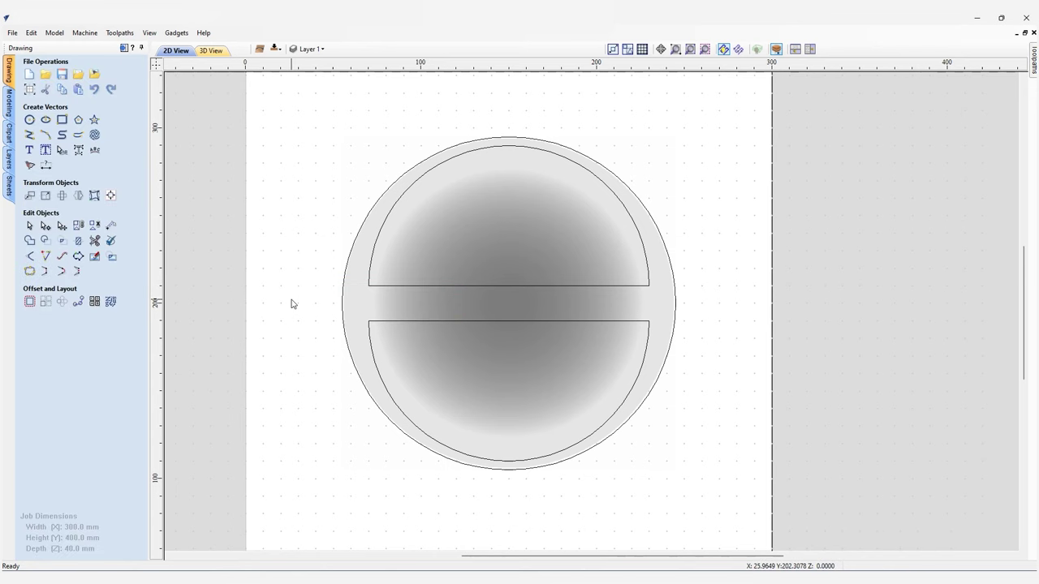
- Draw a 30 mm diameter circle centred at X 90, Y 300 as the left ear outline above the bowl
click(30, 119)
click(390, 158)
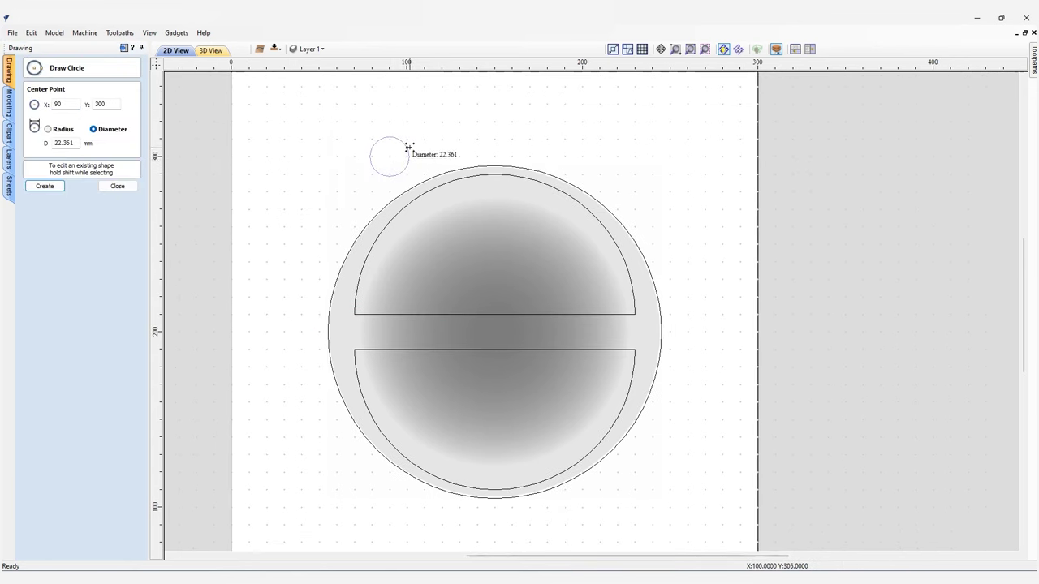
click(410, 147)
double_click(65, 143)
text(30)
click(44, 186)
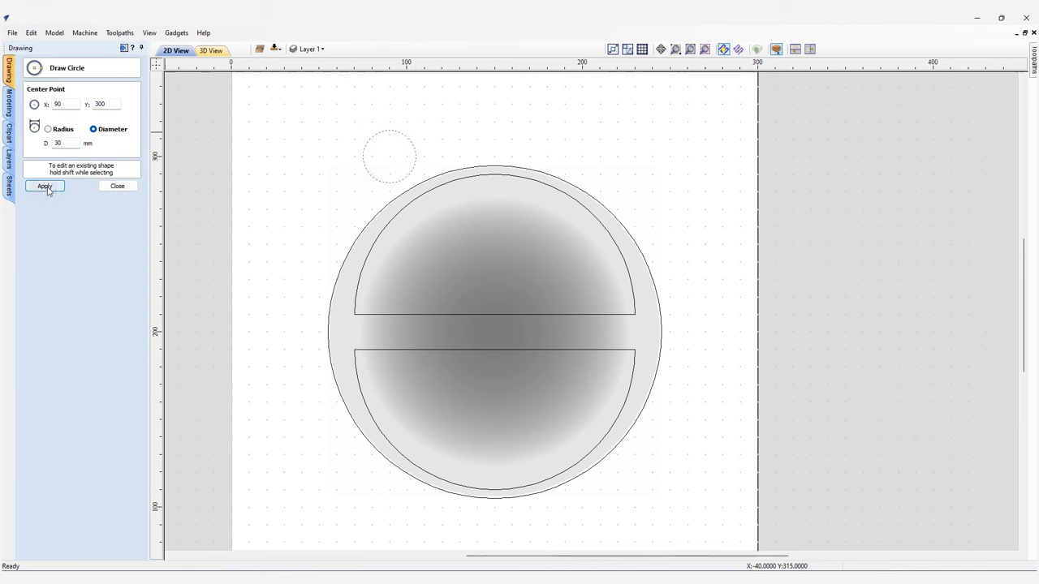
click(117, 186)
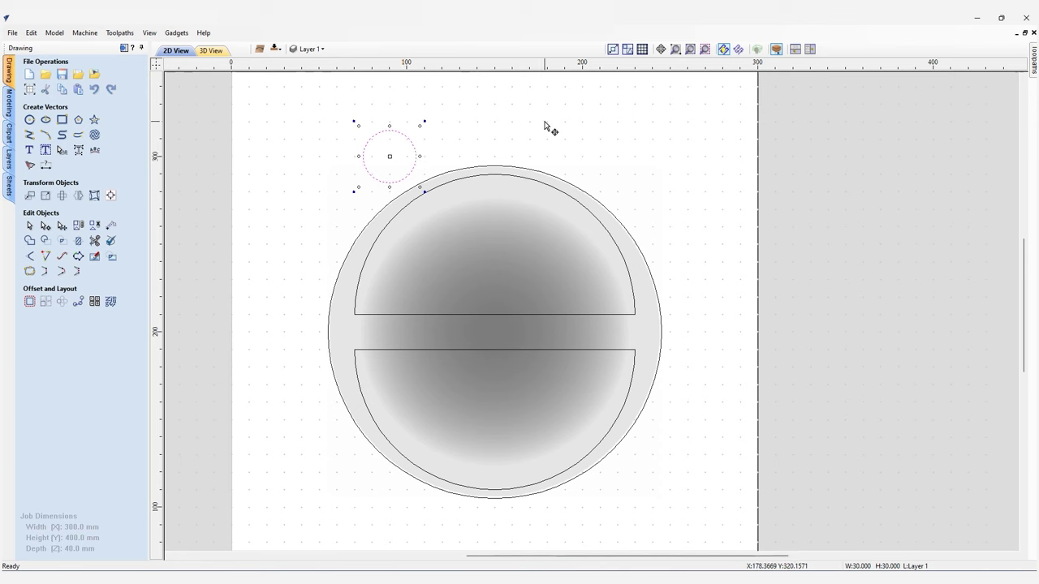
- Copy the 30 mm circle horizontally to about X 210, Y 300 for the right ear, mirroring the left one's placement
drag(395, 162, 609, 151)
click(668, 223)
click(626, 184)
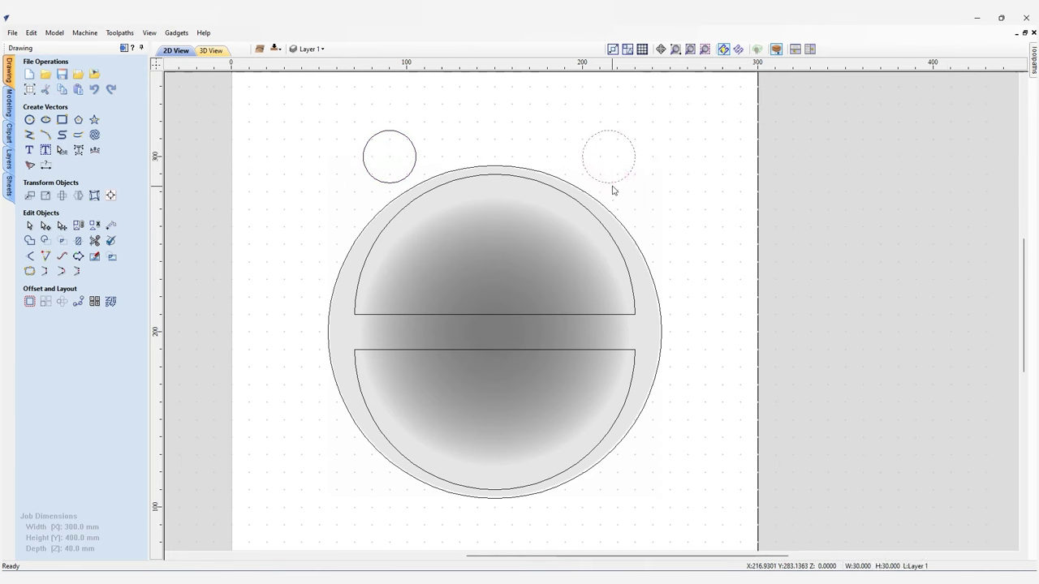
mouse_move(614, 190)
mouse_down()
mouse_move(603, 188)
mouse_move(624, 202)
mouse_up()
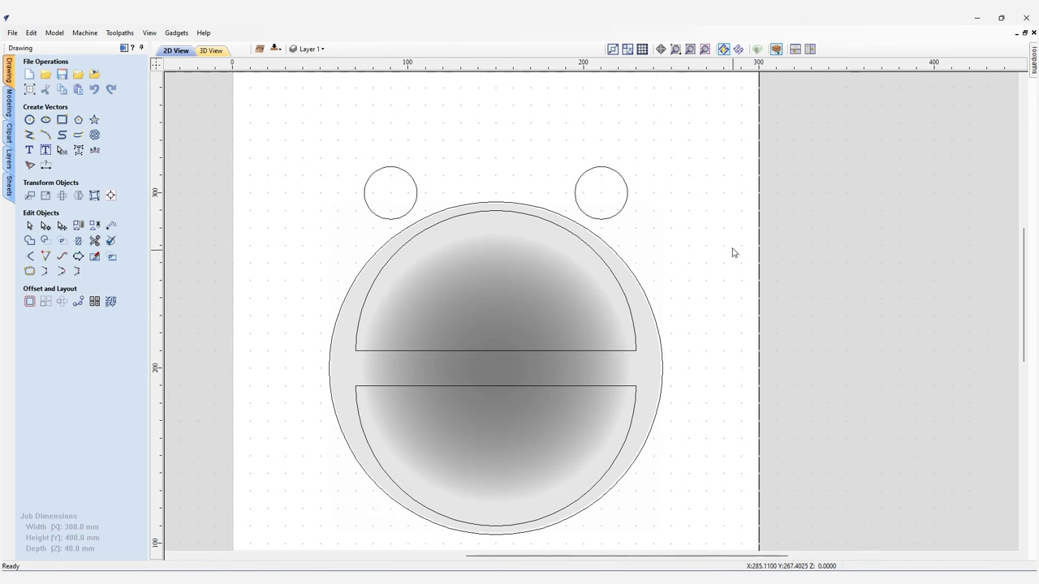
- Insert the Dome_Dish_60 clipart on the left ear circle and scale it down to about 29 mm to fit inside
click(9, 160)
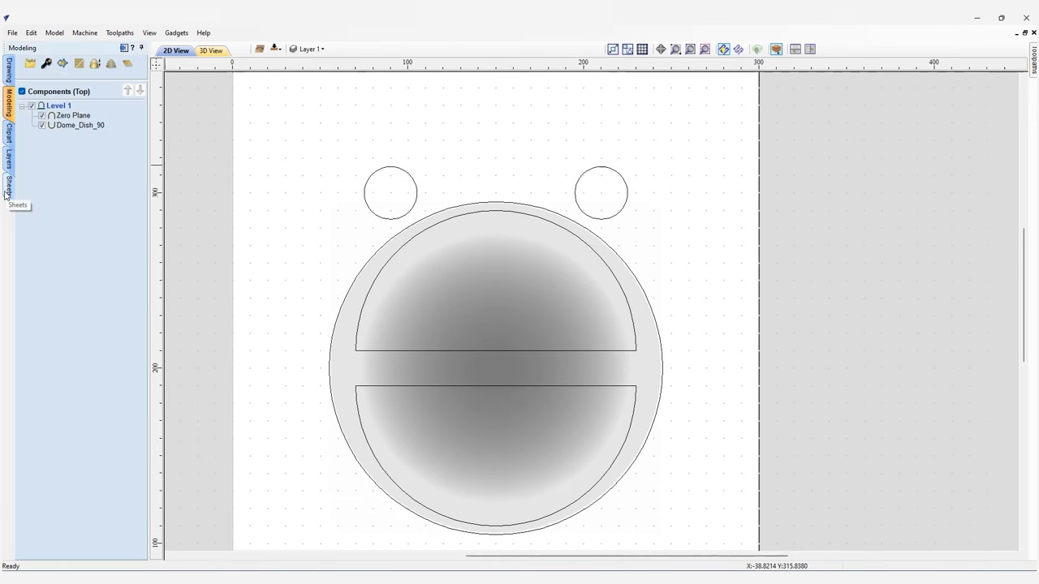
click(9, 132)
drag(70, 348, 389, 195)
middle_drag(552, 100, 575, 198)
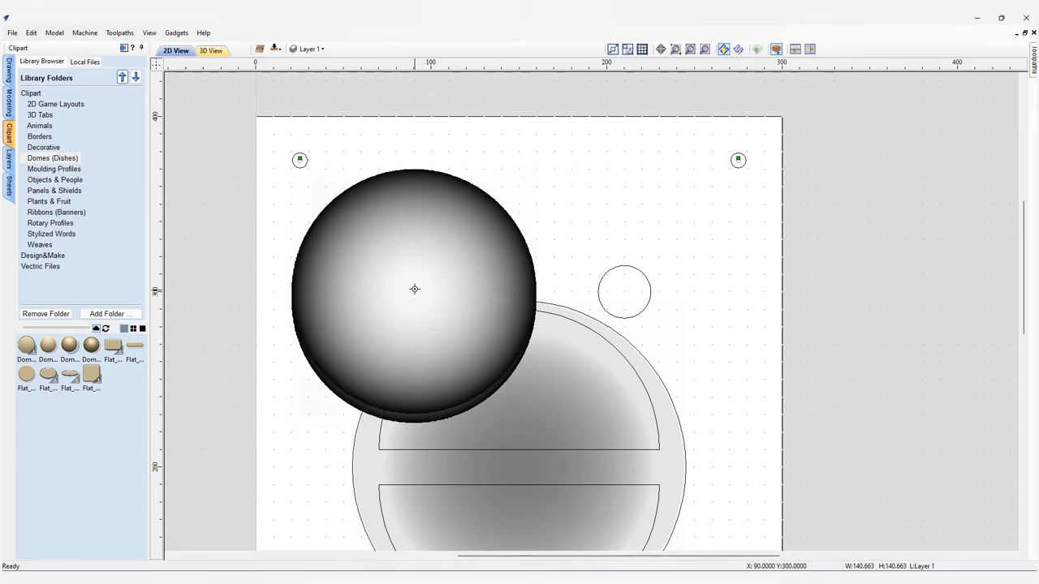
drag(542, 163, 432, 265)
scroll(450, 271, up, 2)
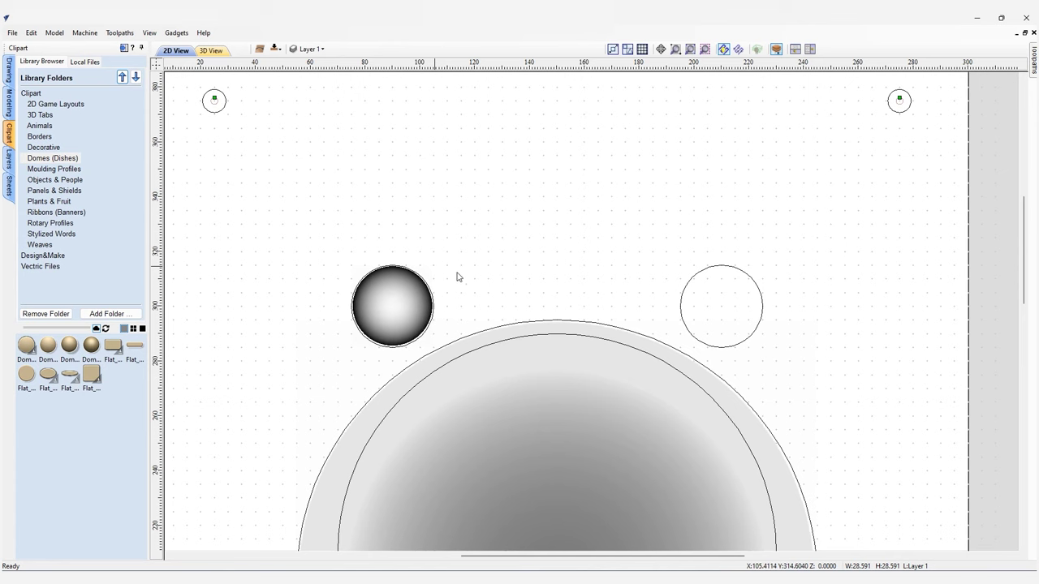
- Copy the small dome from the left ear circle and place the copy centred in the right ear circle
key(ctrl+c)
key(ctrl+v)
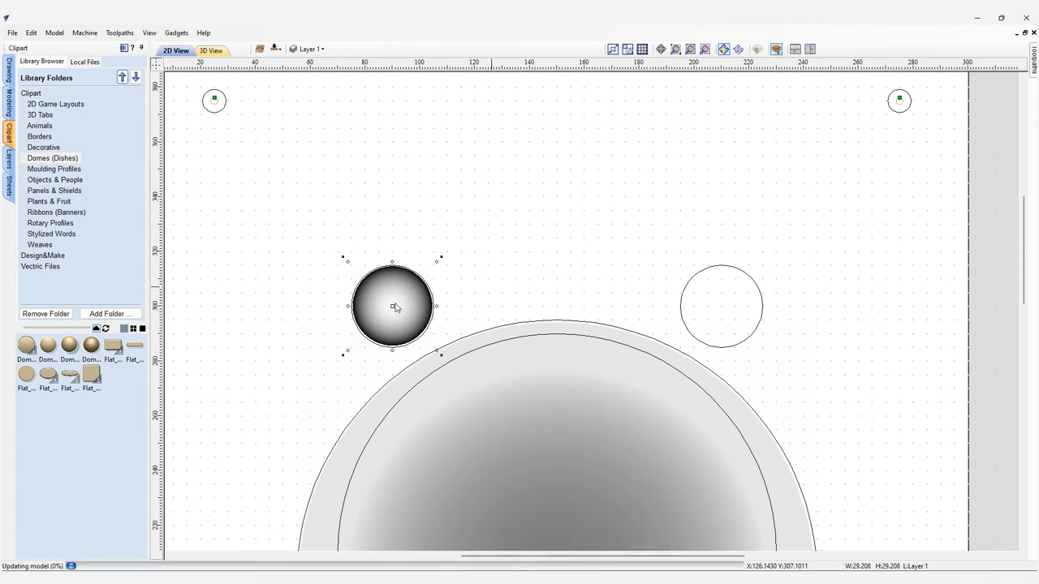
drag(401, 306, 728, 309)
scroll(487, 308, down, 2)
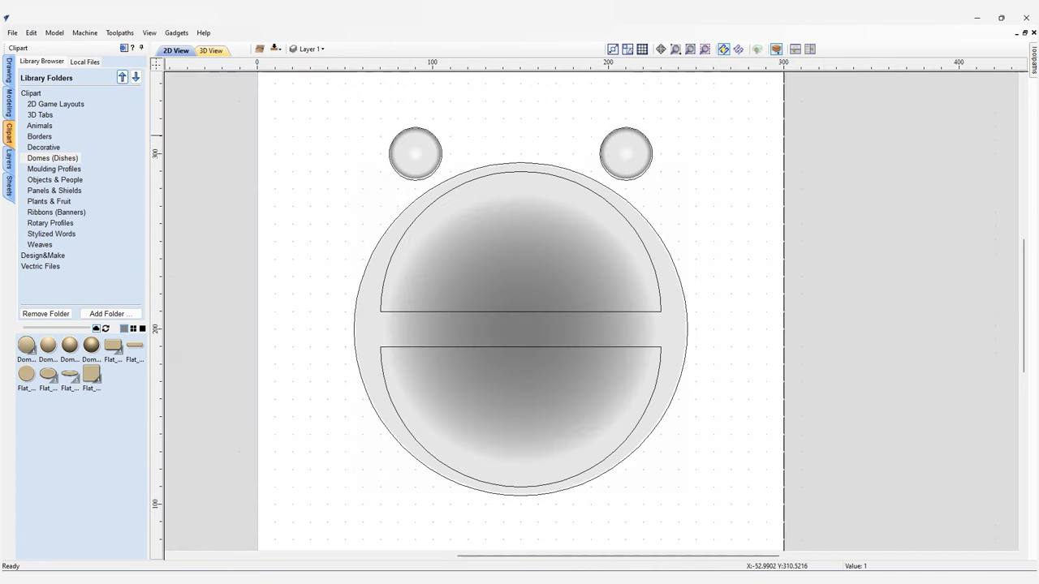
- Set the left ear dome component to subtract from the model with a shape height of 10 mm
click(9, 101)
mouse_move(77, 117)
mouse_down()
mouse_move(73, 156)
mouse_move(74, 123)
mouse_move(77, 138)
mouse_up()
double_click(78, 136)
click(211, 51)
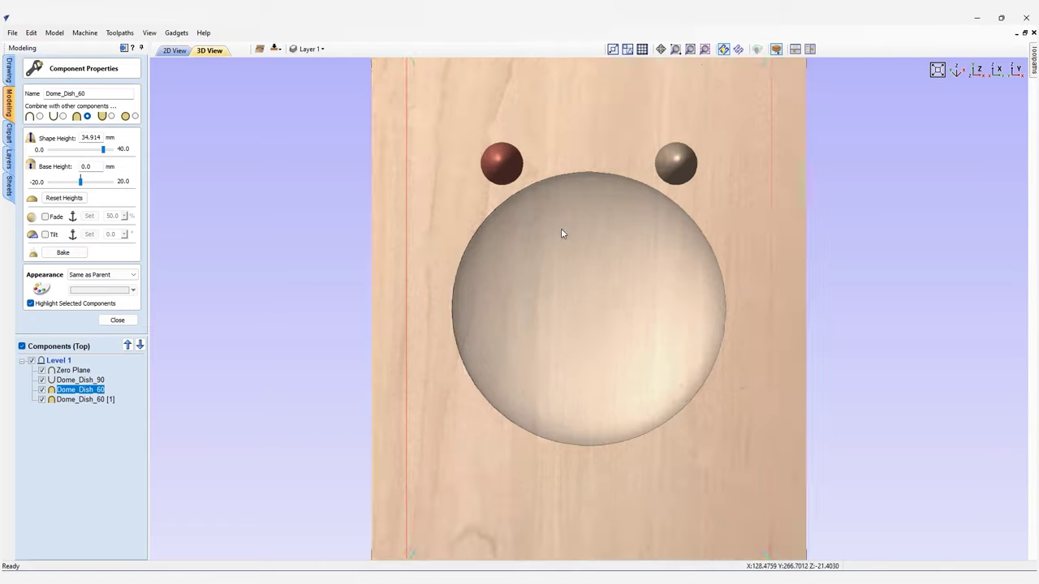
scroll(563, 232, up, 3)
click(63, 116)
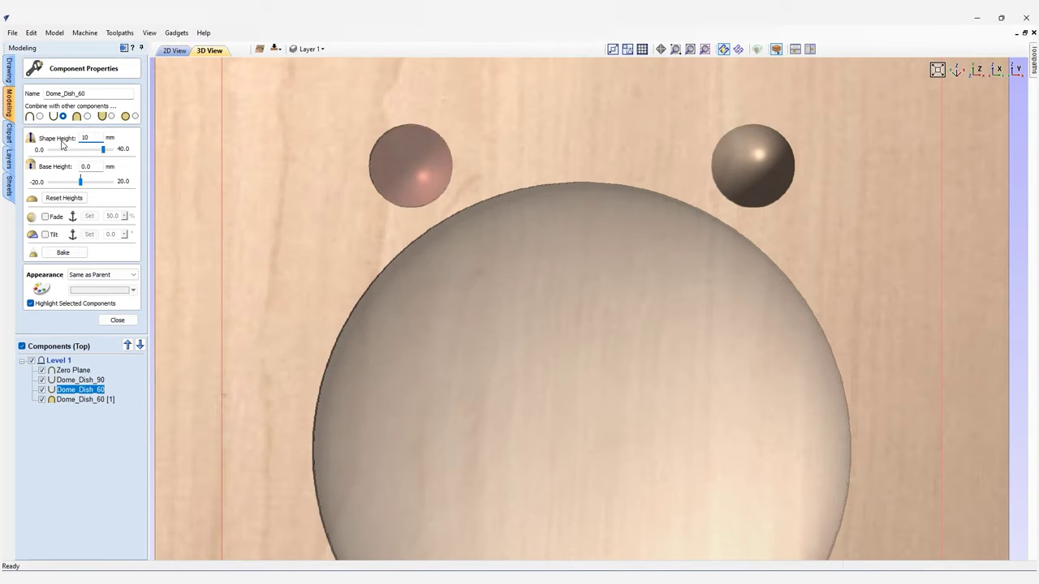
text(10)
key(Return)
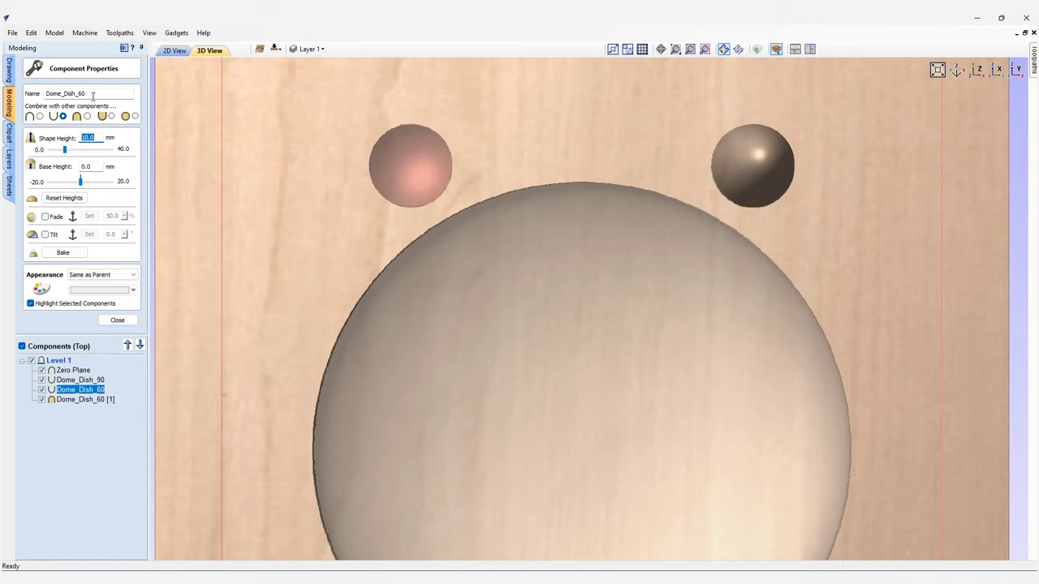
- Rename the left dome component as Left Ear and close its properties
double_click(95, 94)
key(BackSpace)
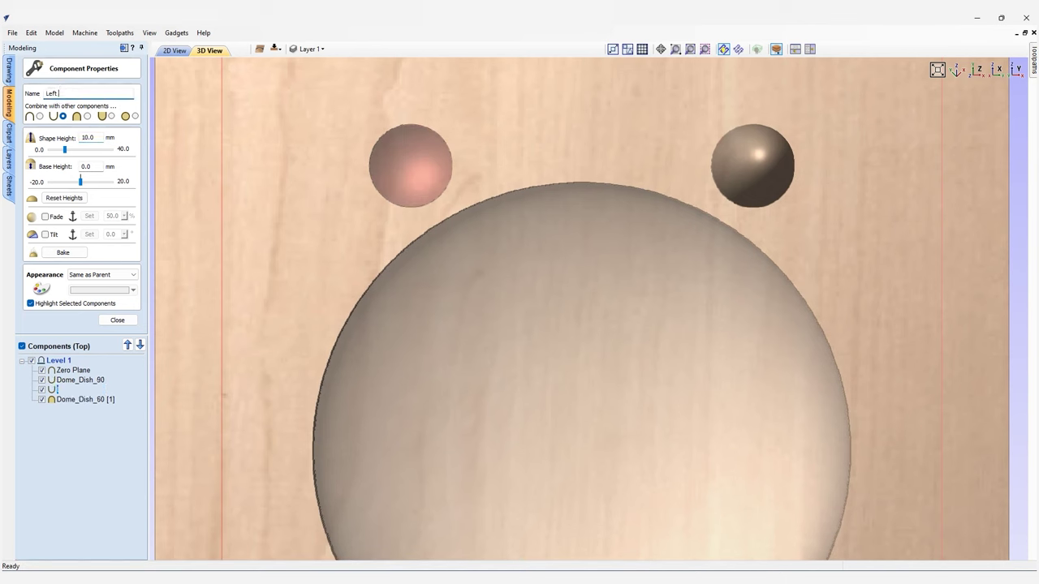
click(121, 324)
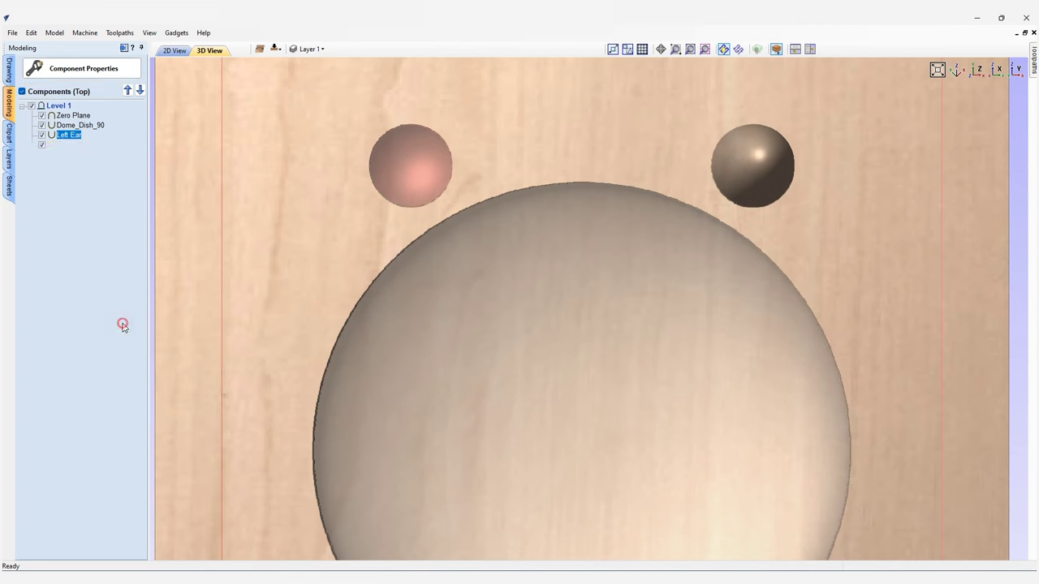
- Rename the right dome component as Right Ear and make it subtract with a shape height of 10 mm
double_click(95, 148)
double_click(101, 93)
text(Right Ear)
key(Return)
drag(101, 137, 60, 148)
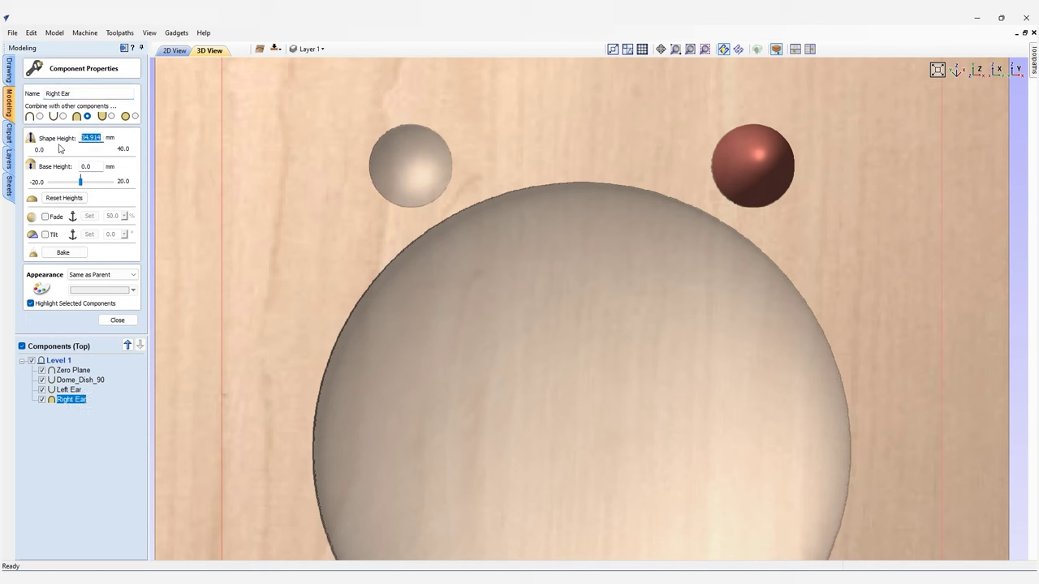
text(10)
key(Return)
click(119, 320)
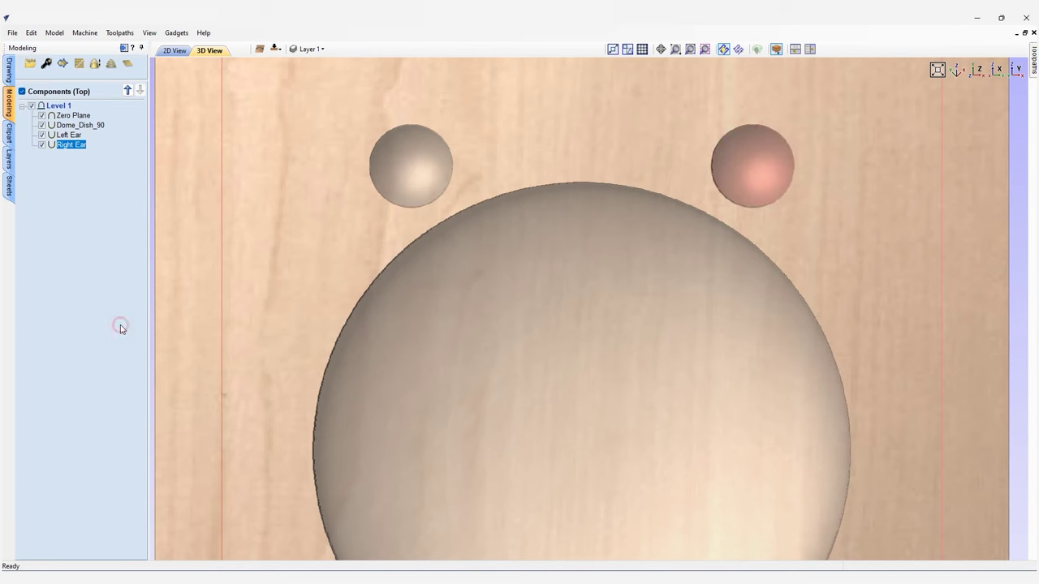
- Insert another dome clipart, scale it down to about 24 mm and centre it horizontally in the upper part of the lower half circle
click(10, 72)
click(176, 51)
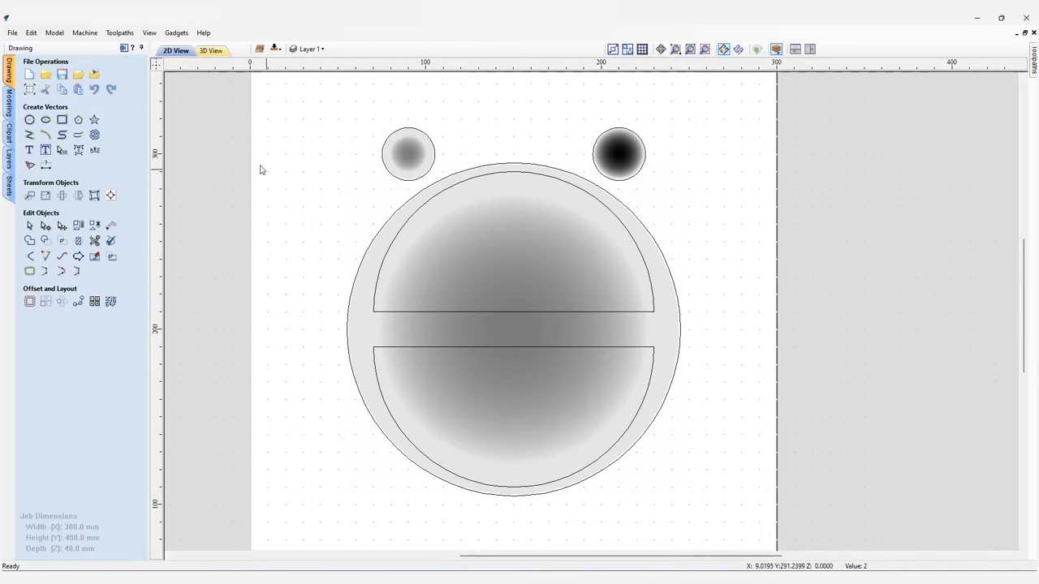
click(10, 130)
drag(80, 360, 327, 373)
drag(639, 161, 508, 347)
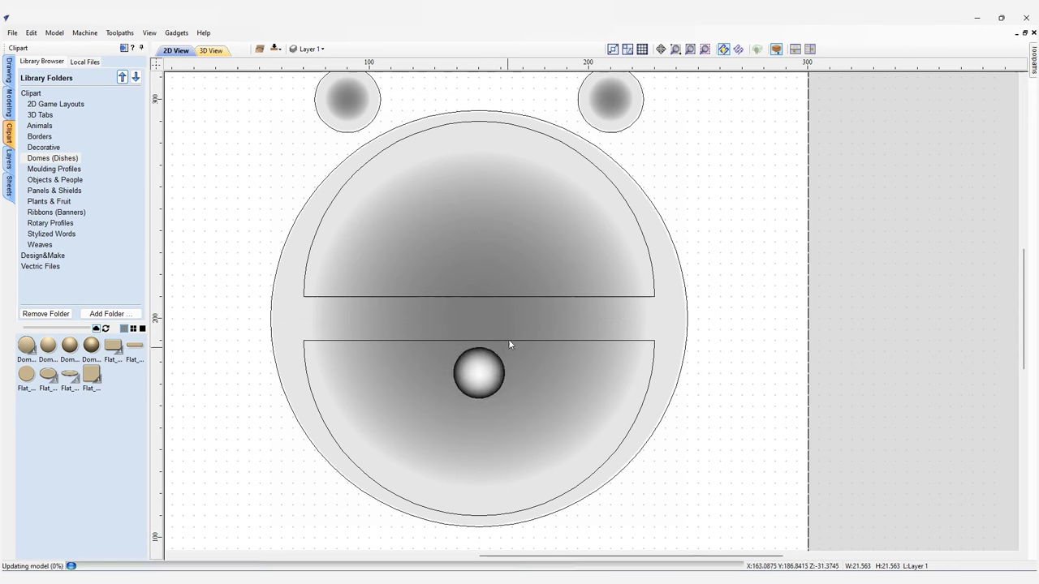
- Rename the new small dome component as Nose, set it to add to the model with an 8 mm shape height, and check it in 3D
click(10, 105)
drag(72, 116, 75, 138)
double_click(77, 136)
double_click(80, 95)
text(Nose)
click(36, 116)
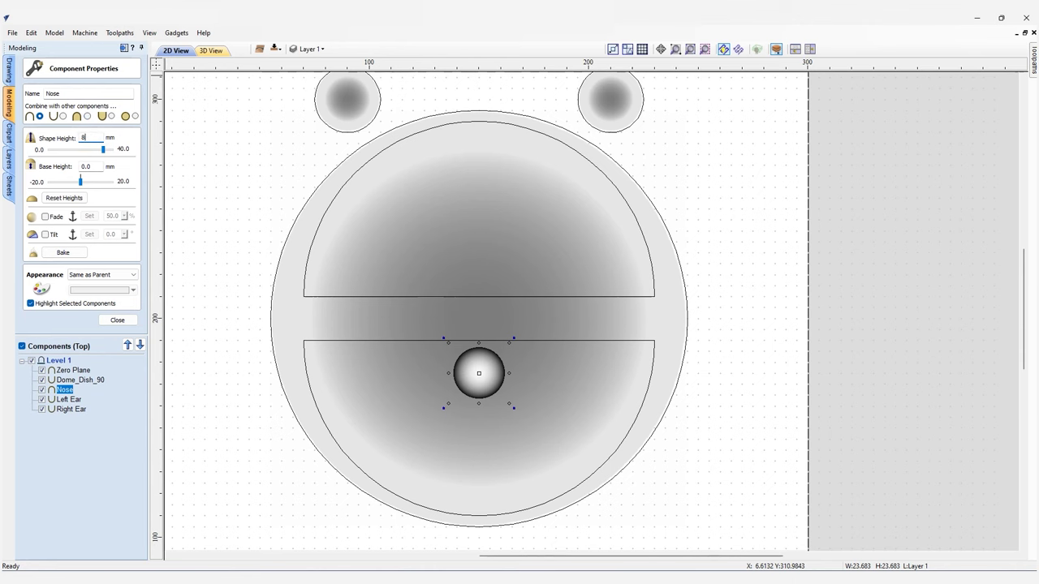
click(117, 320)
click(210, 50)
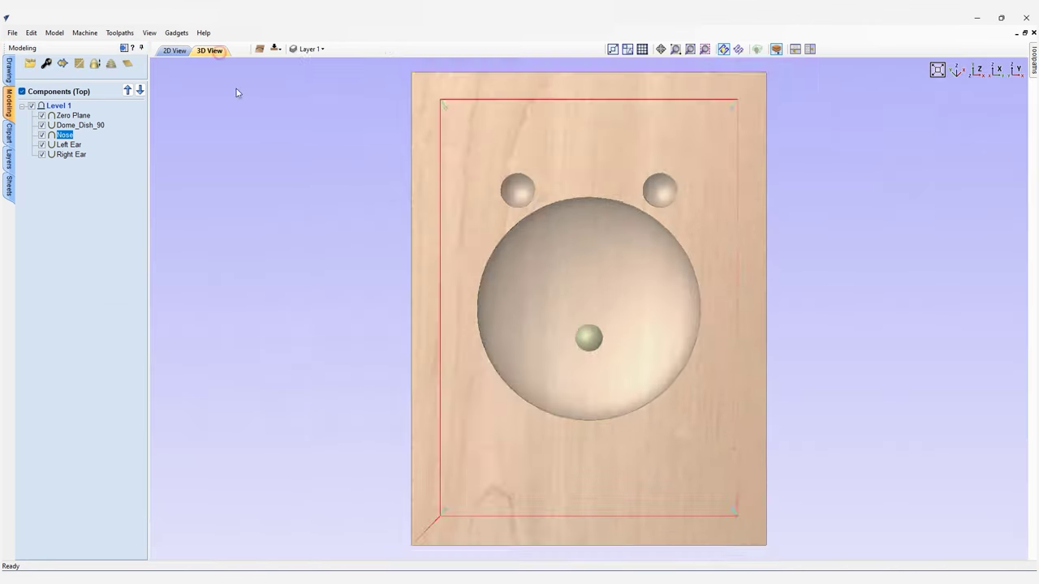
scroll(582, 327, up, 5)
scroll(582, 327, down, 5)
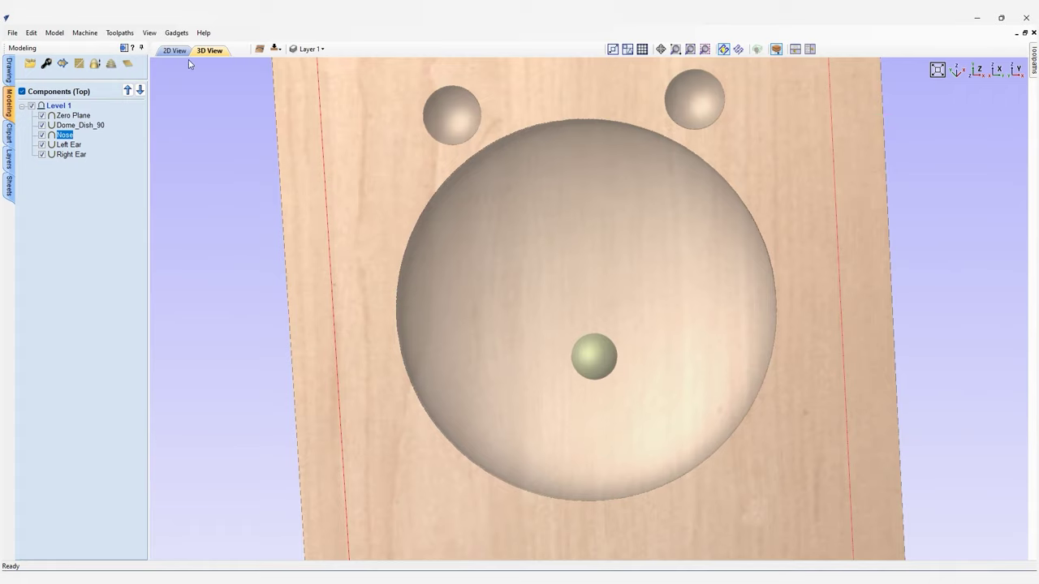
- Insert another dome clipart into the 2D layout and move its centre to X 120, Y 240 for an eye
click(182, 52)
click(9, 71)
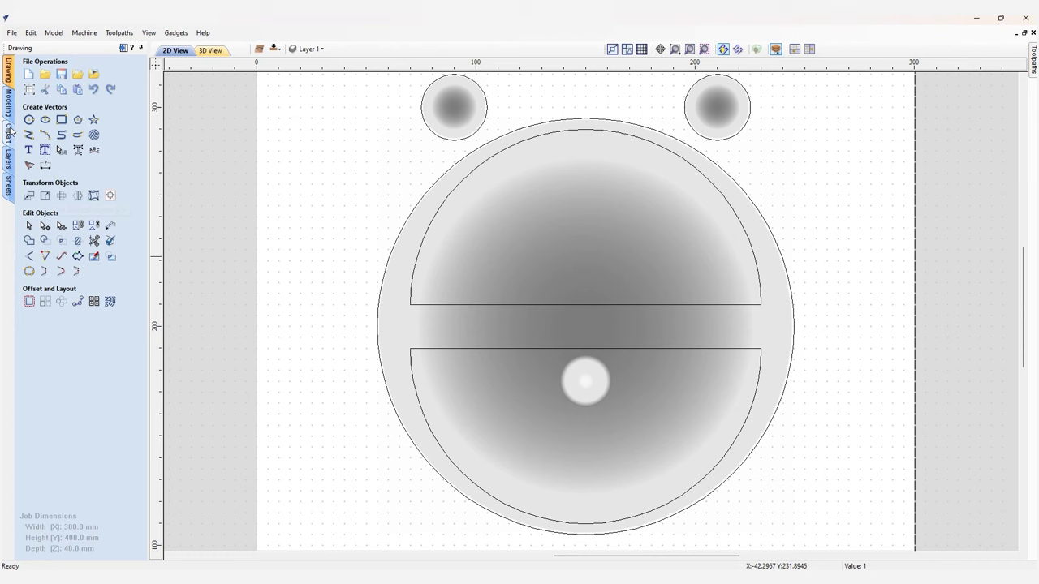
click(8, 132)
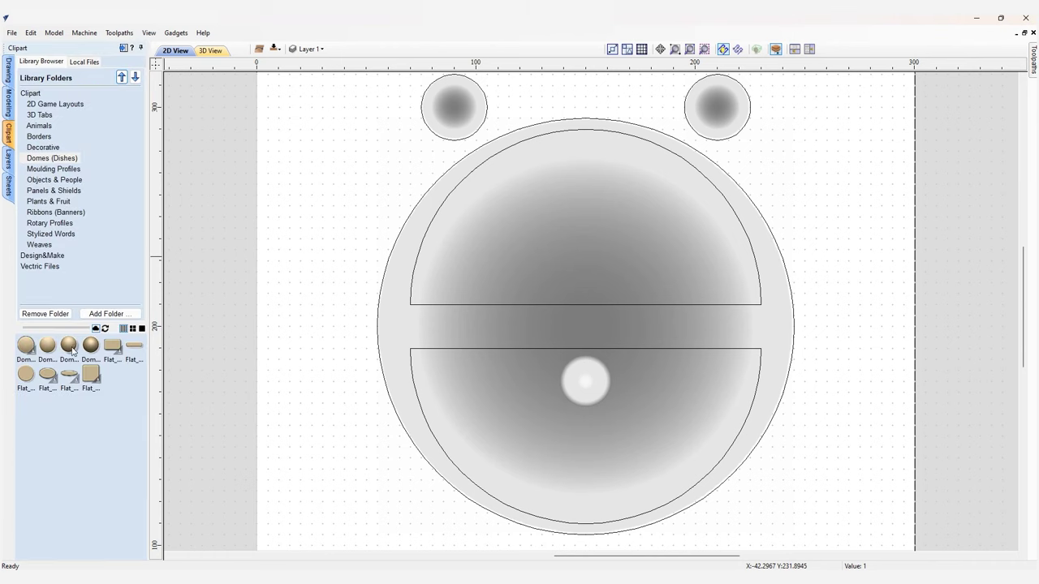
drag(68, 347, 543, 371)
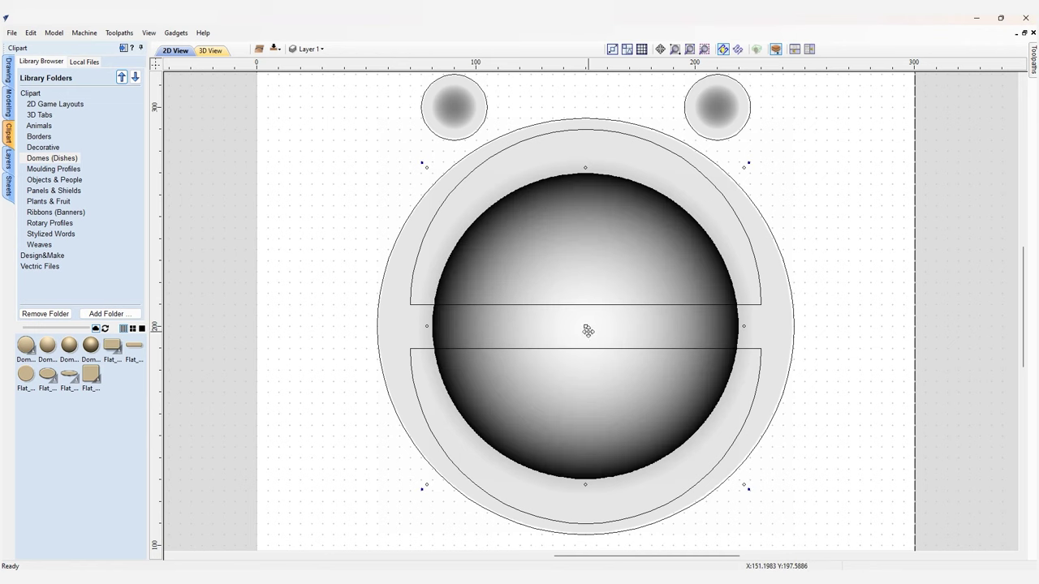
drag(590, 325, 521, 237)
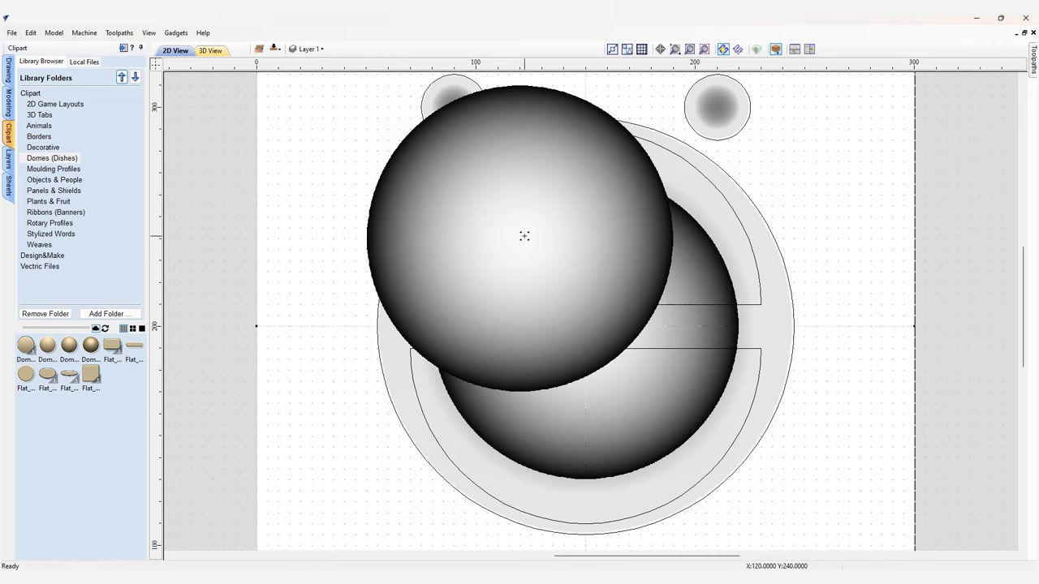
- Resize the new dome about its centre to 28 mm wide and 32 mm high without linking the proportions
click(7, 69)
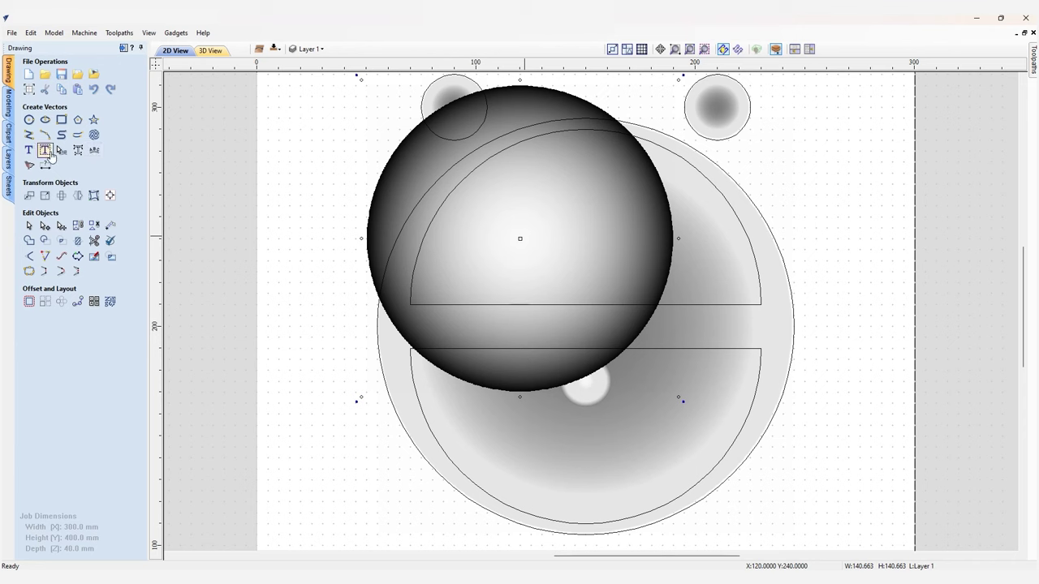
click(47, 197)
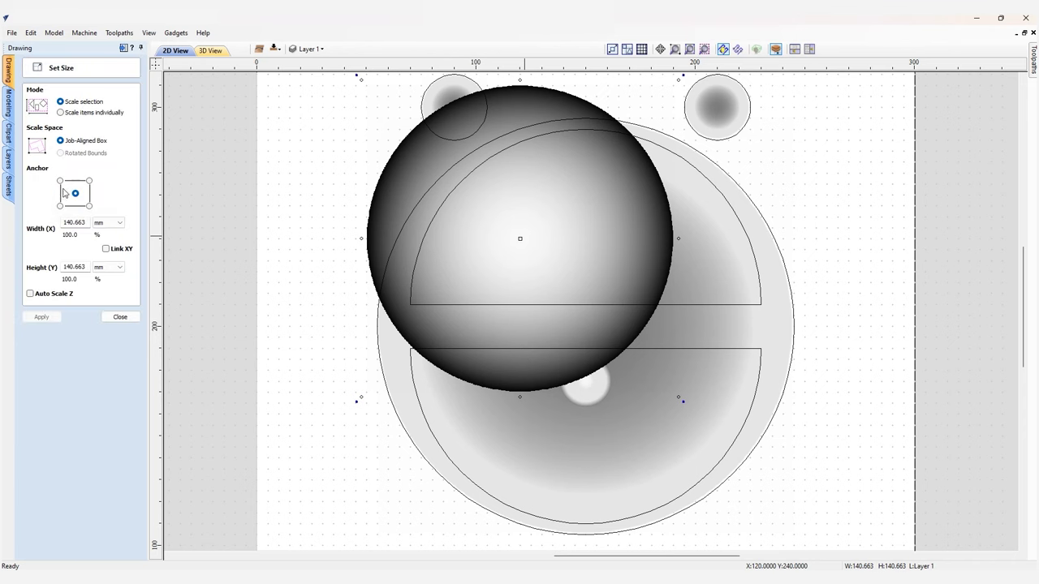
double_click(85, 224)
text(28)
double_click(87, 266)
text(32)
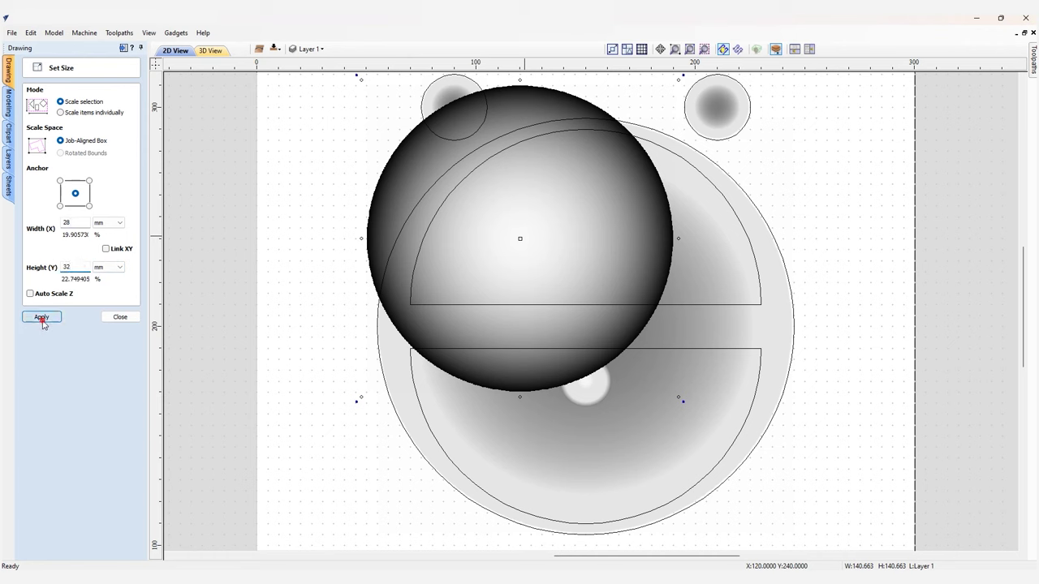
click(43, 321)
click(128, 323)
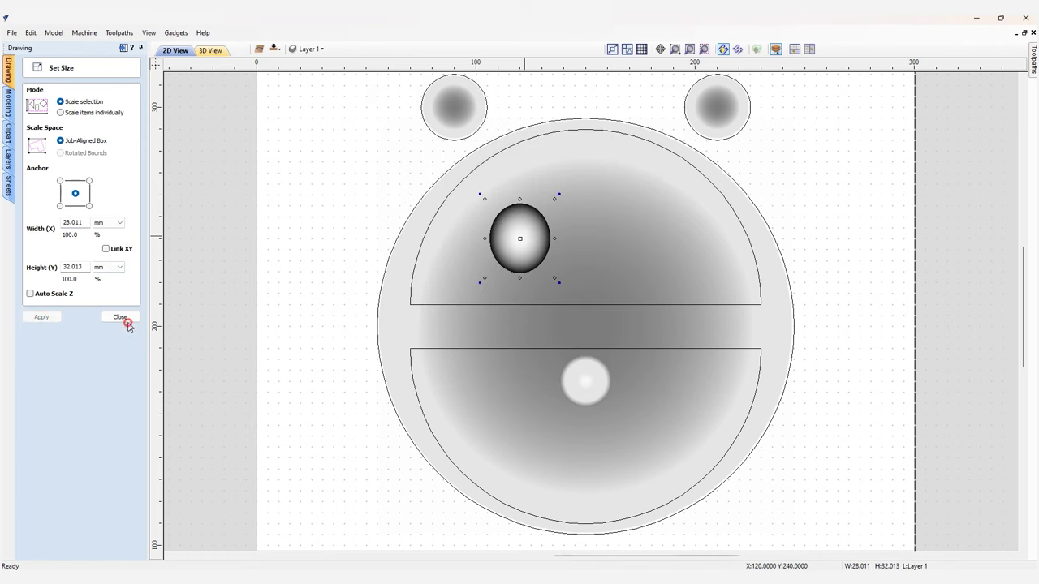
- Rename the resized oval dome component as Right Eye and set it to add to the model
double_click(77, 122)
double_click(73, 96)
text(Right Eye)
key(Tab)
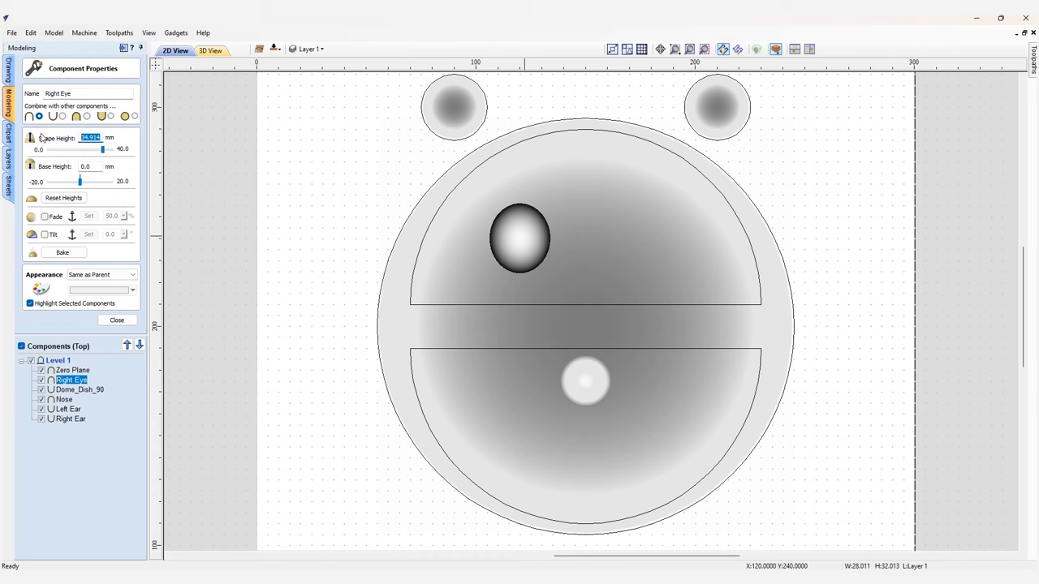
click(116, 319)
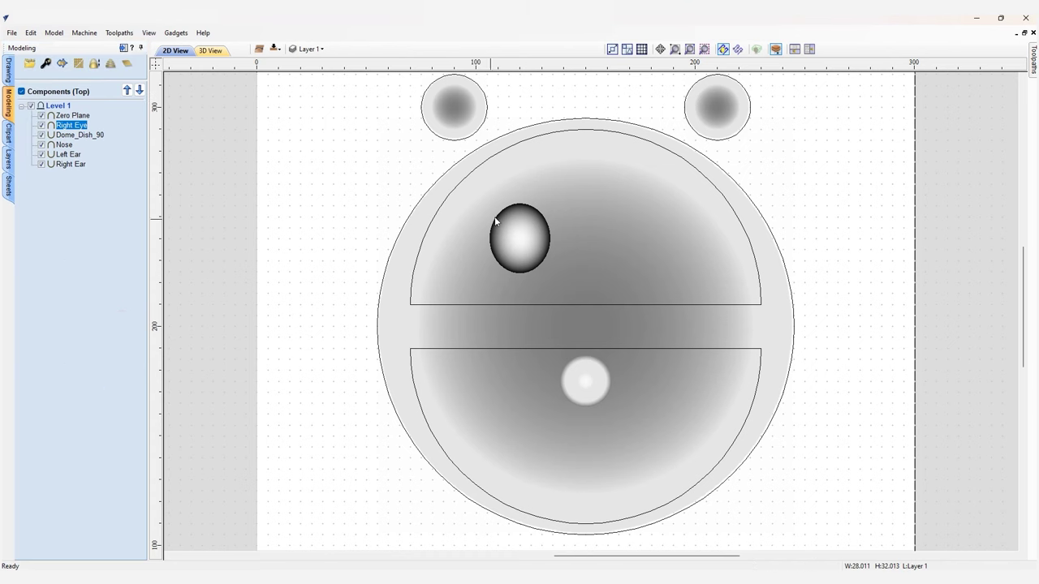
- Copy the Right Eye component and move the copy horizontally to about X 185, Y 240 in the upper half circle
key(ctrl+c)
key(ctrl+v)
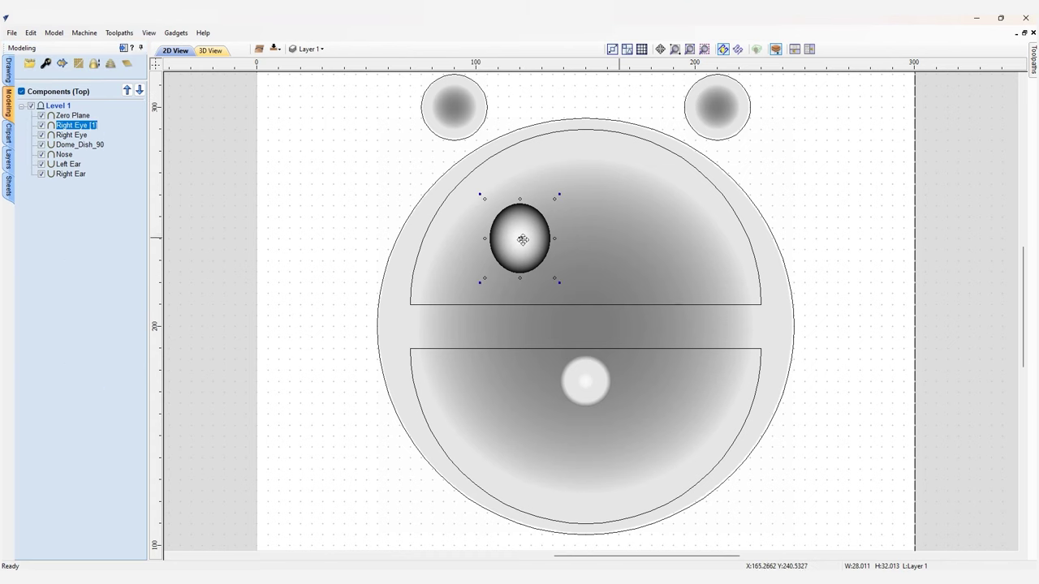
drag(519, 240, 662, 237)
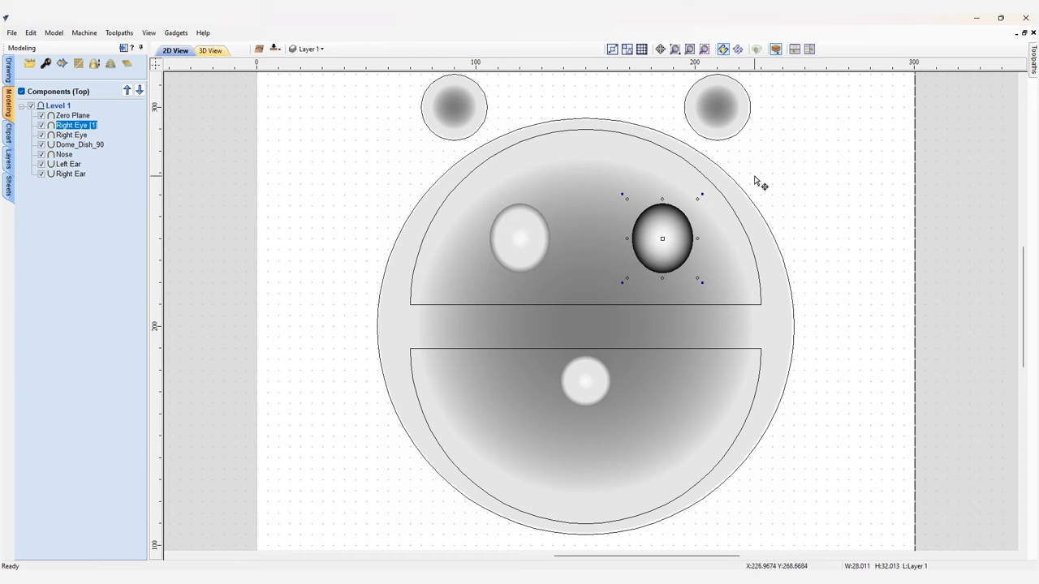
click(978, 213)
- Rename the copied eye component in the upper half circle as Left Eye
double_click(90, 125)
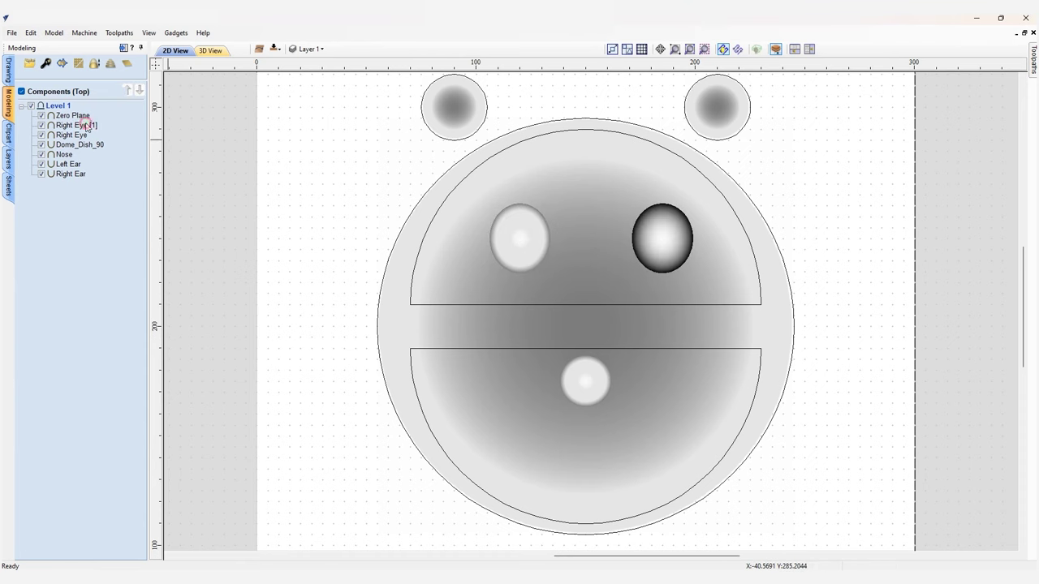
text(Left Eye)
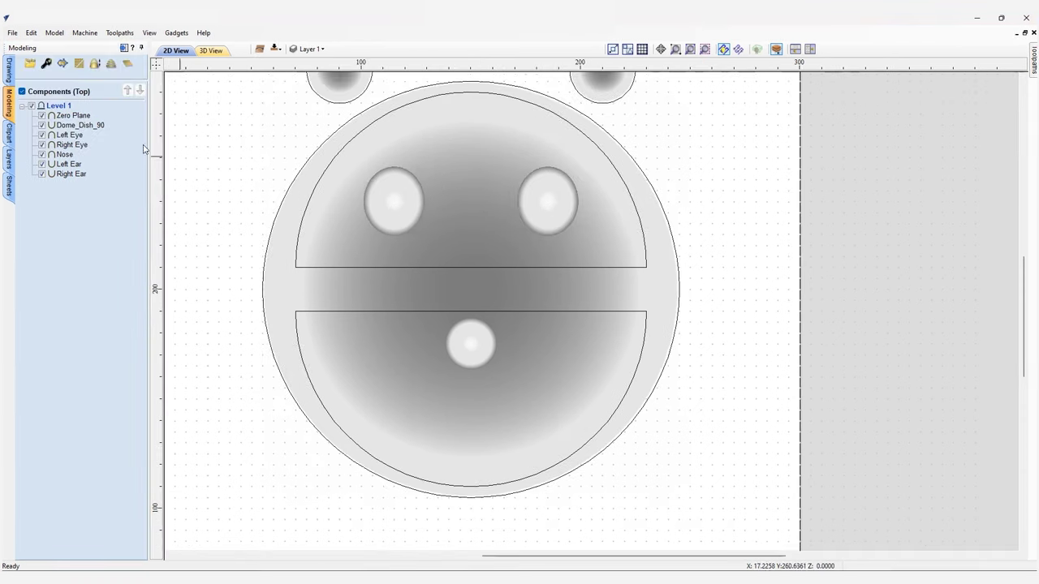
click(116, 320)
- Draw an open mouth curve about 24.7 mm wide and 9.9 mm high, running from the nose's bottom point out to the left
click(8, 70)
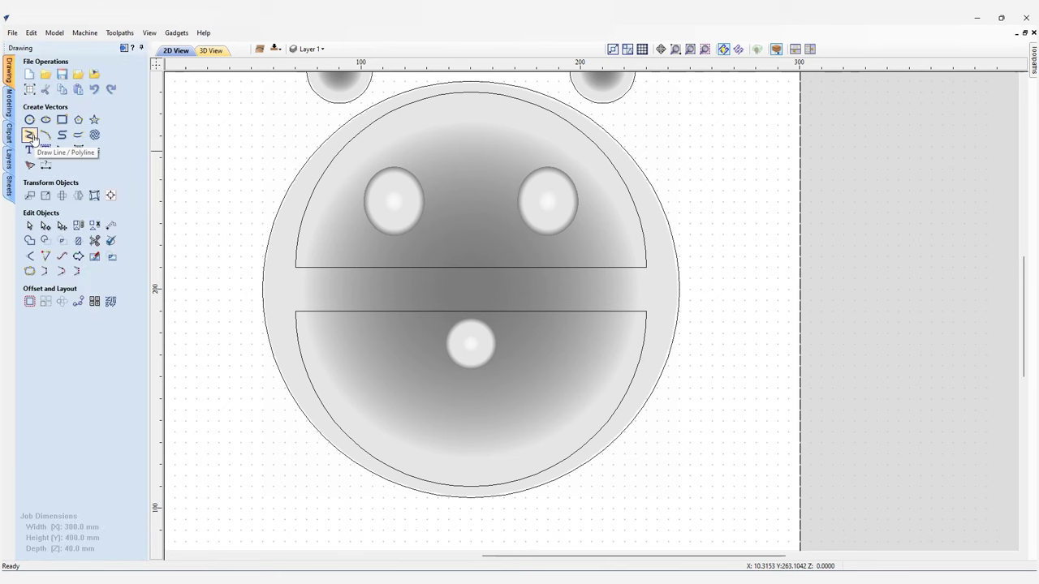
click(62, 136)
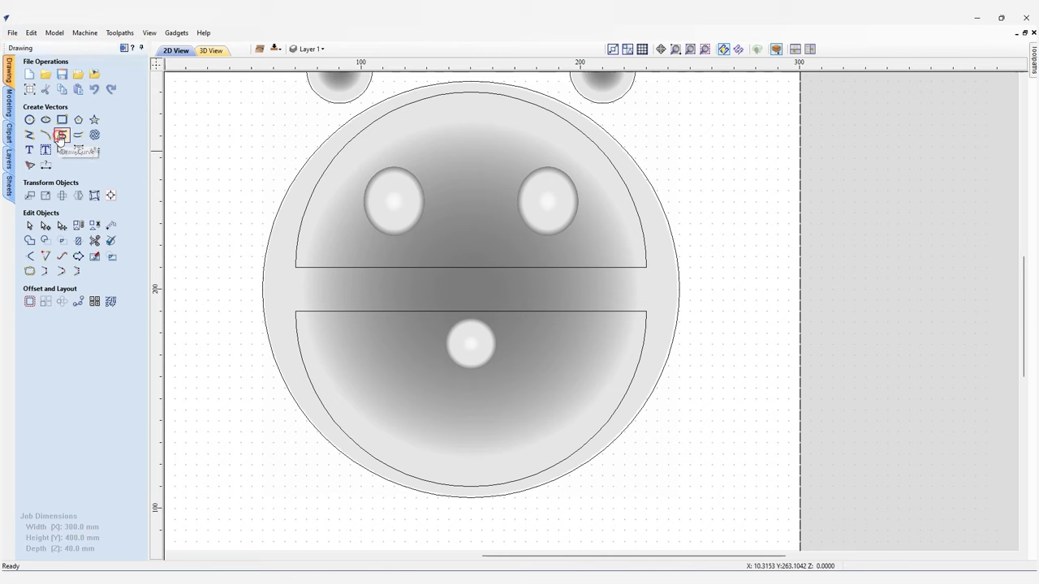
scroll(446, 361, up, 3)
middle_drag(447, 362, 471, 301)
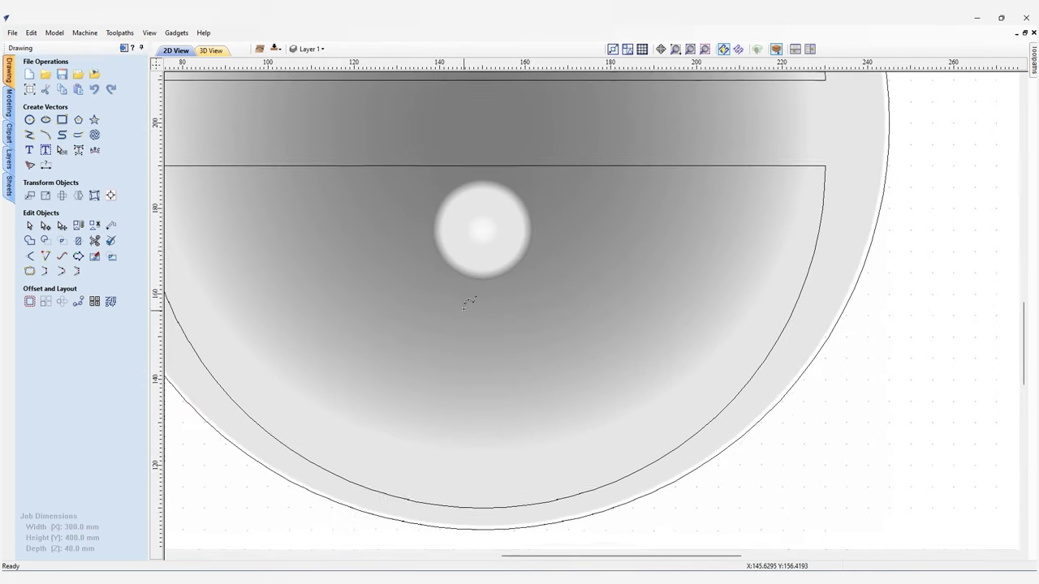
click(483, 280)
click(450, 319)
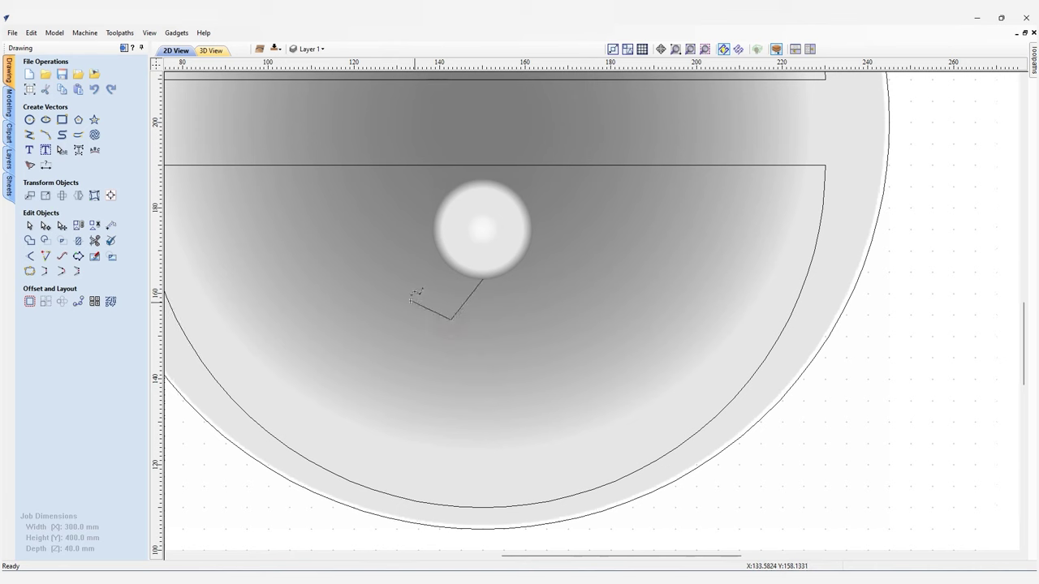
click(378, 303)
key(Escape)
key(Escape)
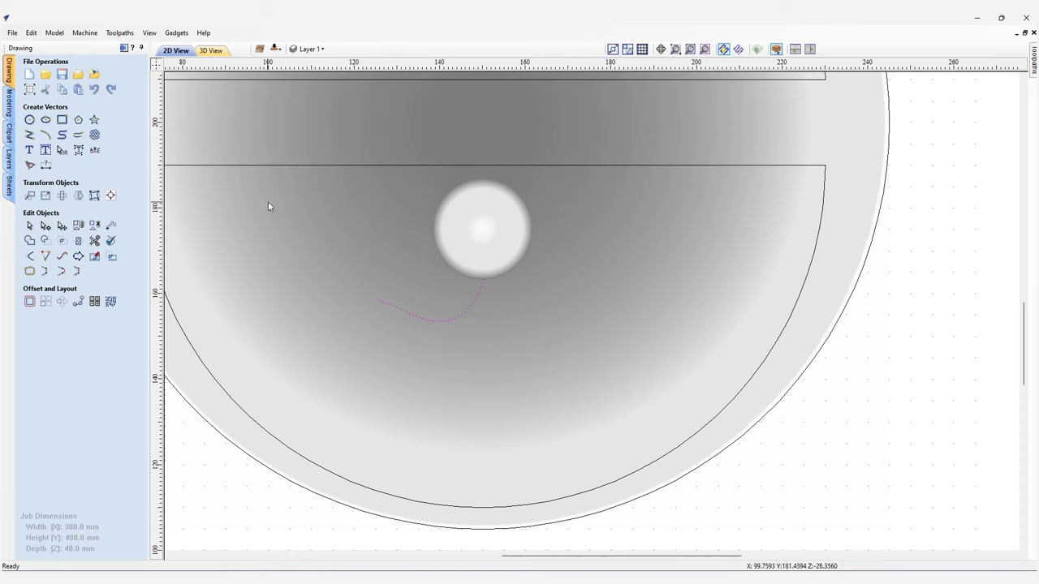
key(Escape)
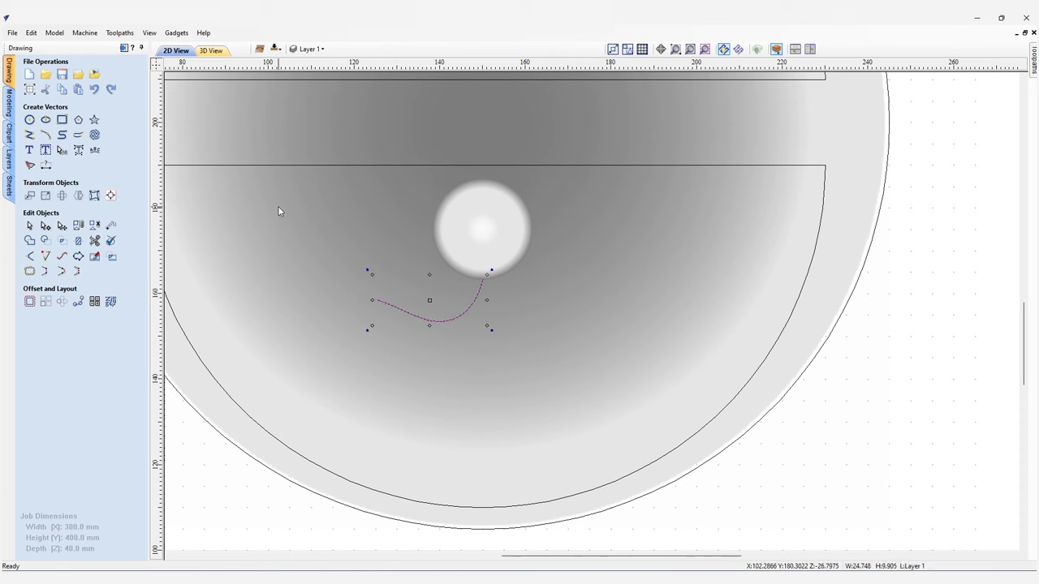
- Mirror a copy of the mouth curve to the right so the two halves meet below the nose
click(79, 195)
click(114, 134)
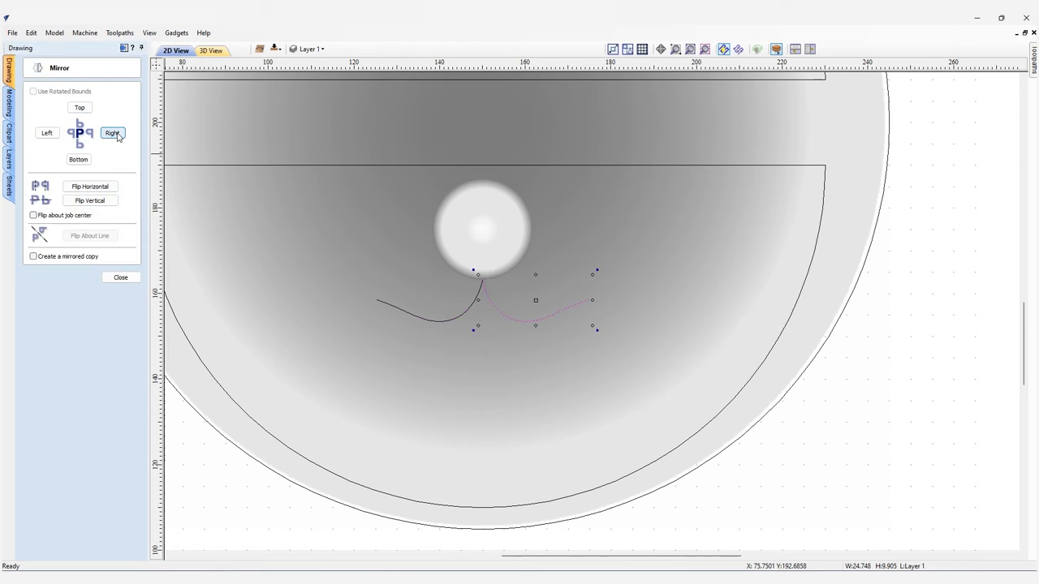
click(121, 278)
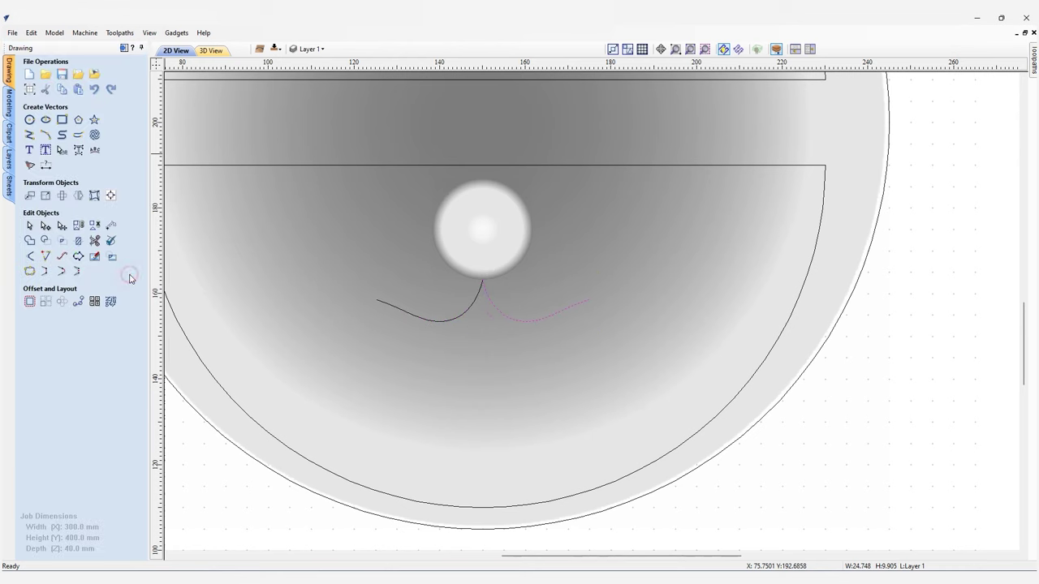
- Draw a three-point arc with a radius of about 10.1 mm below the nose, joining the lowest points of both mouth curves
scroll(285, 295, down, 2)
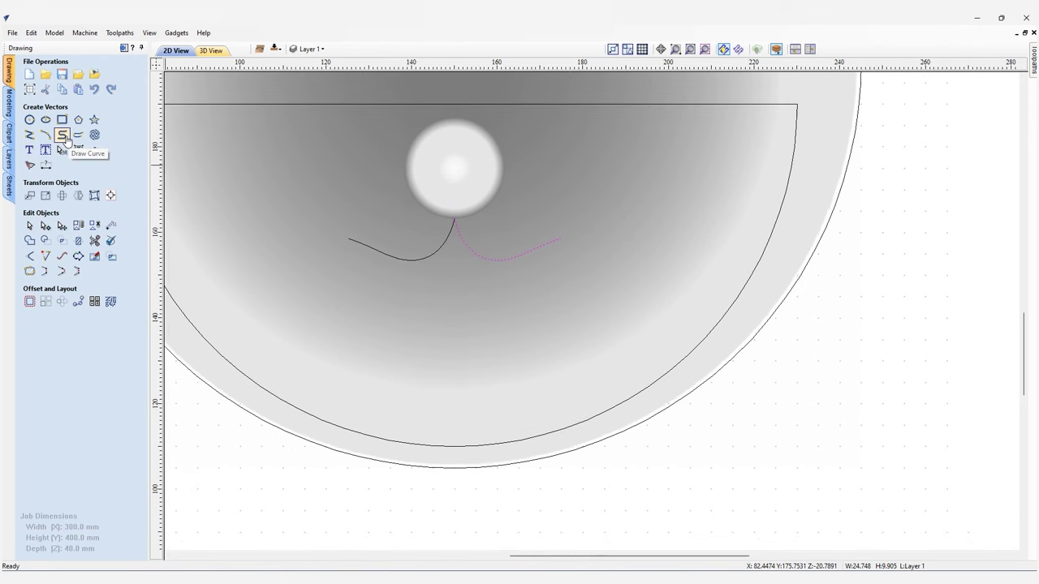
click(45, 134)
scroll(491, 374, up, 6)
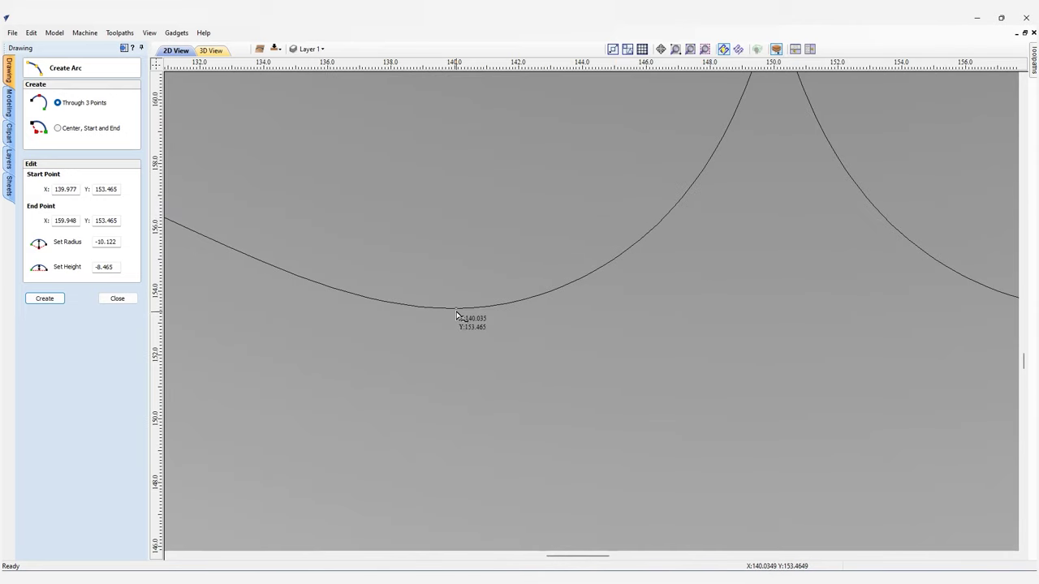
click(453, 309)
scroll(514, 356, down, 3)
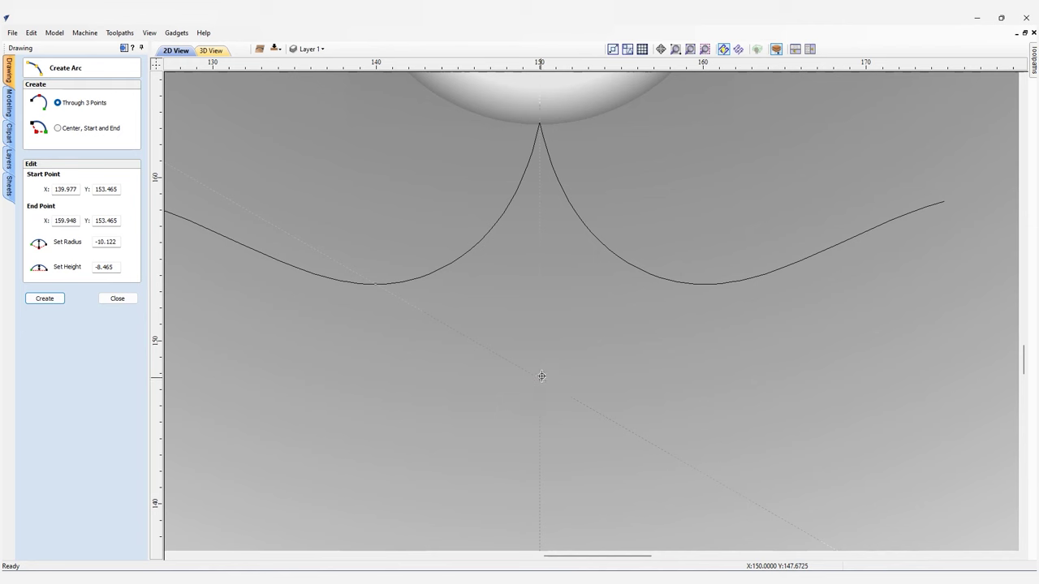
click(540, 422)
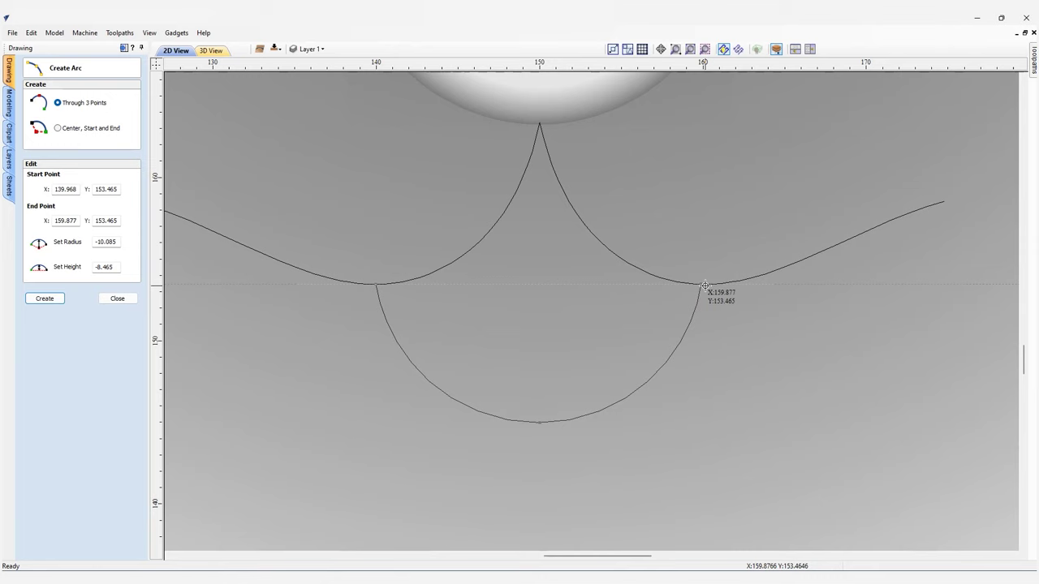
click(705, 286)
key(Escape)
scroll(758, 342, down, 3)
scroll(776, 388, down, 4)
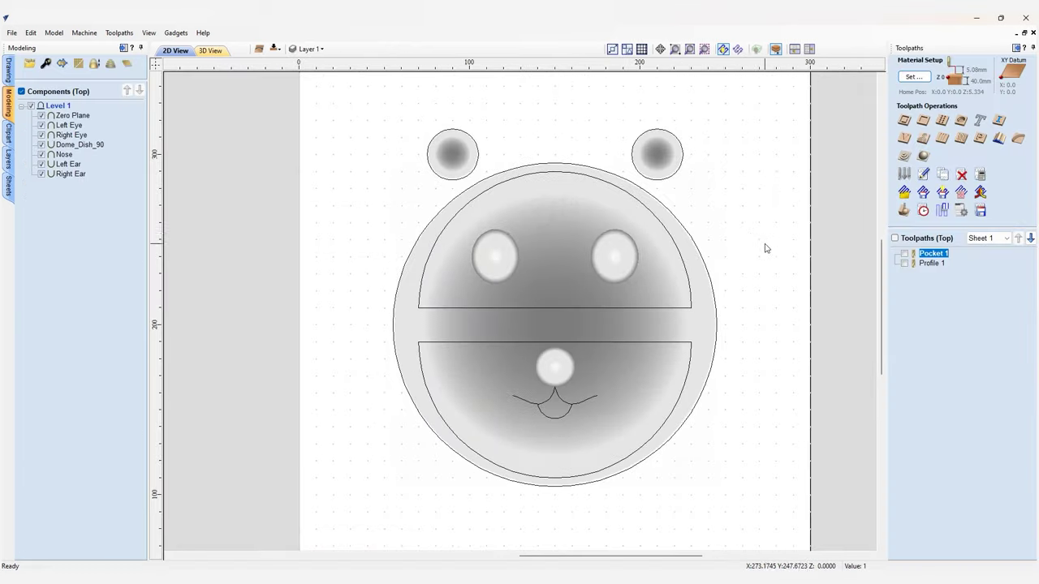
- Start a rough machining toolpath for the dish with End Mill (6 mm), using the upper half-circle vector as the machining boundary
mouse_move(745, 284)
middle_down()
mouse_move(732, 266)
mouse_move(744, 267)
middle_up()
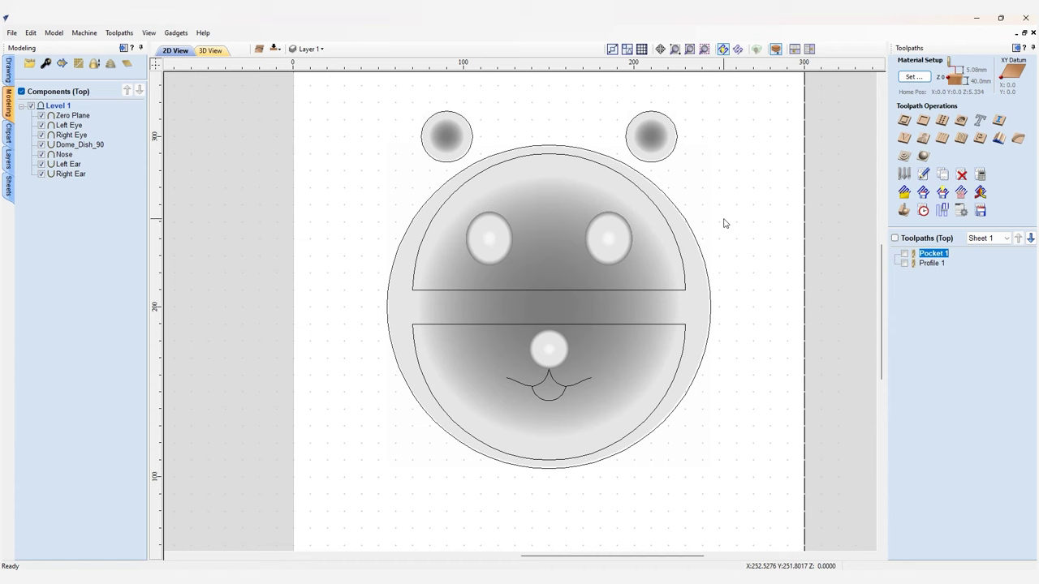
click(685, 301)
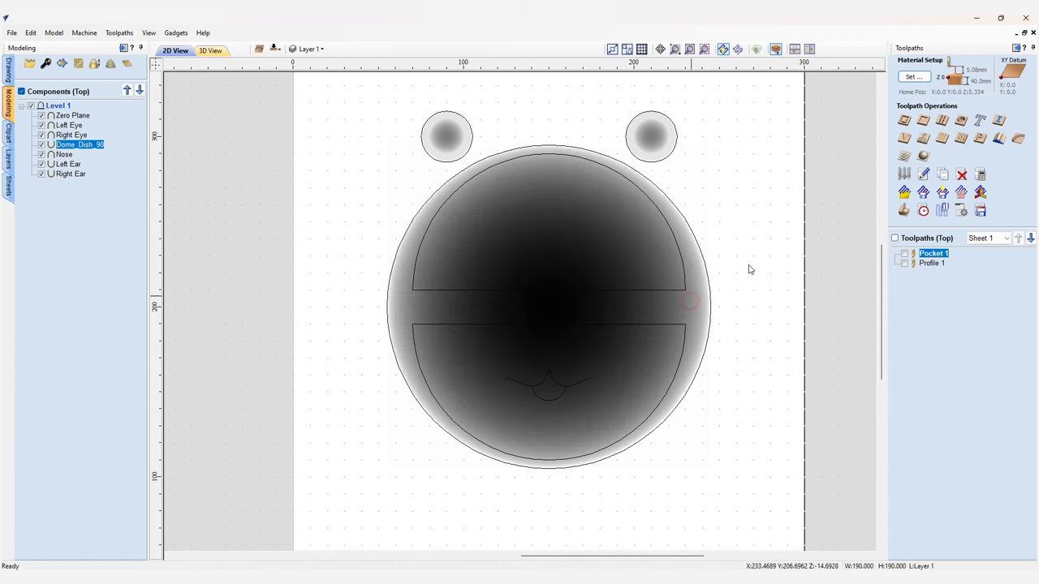
click(905, 156)
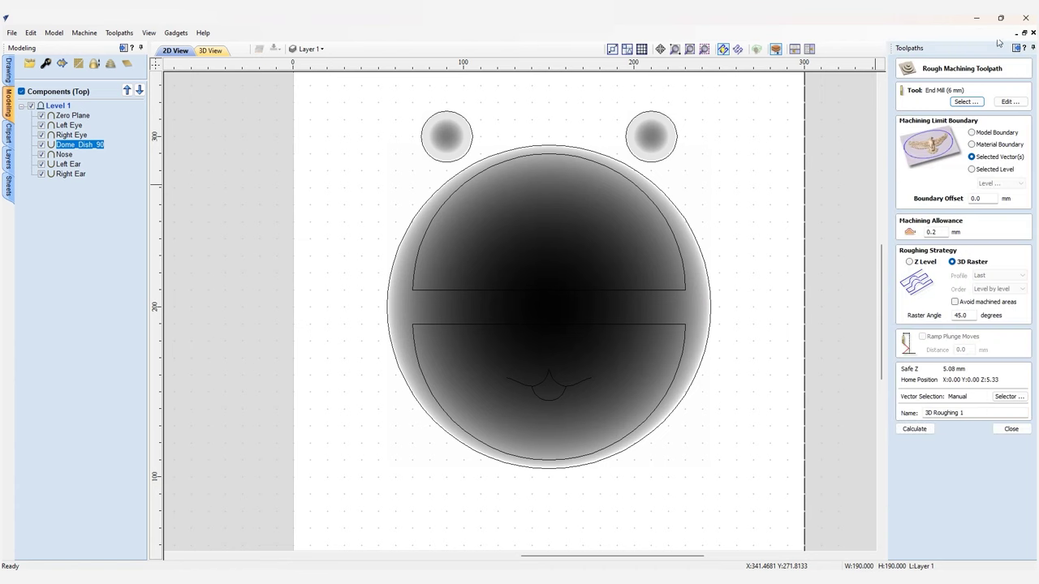
click(966, 101)
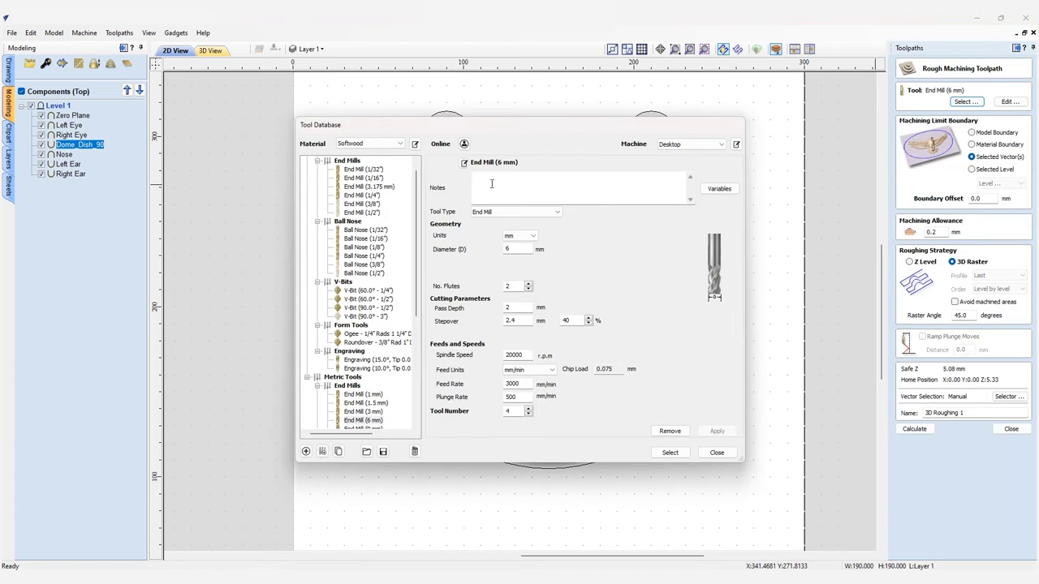
click(670, 453)
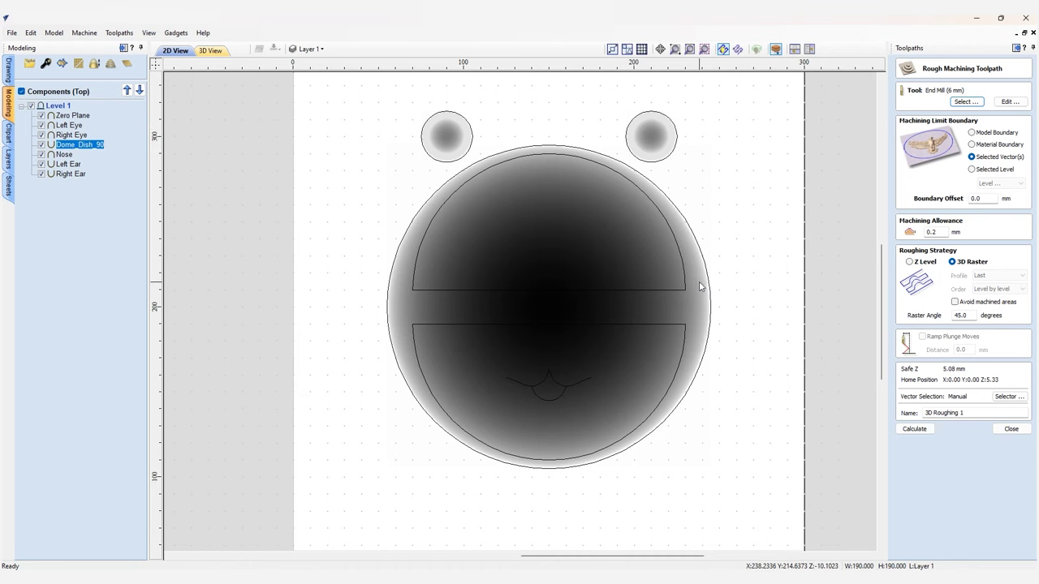
mouse_move(733, 268)
middle_down()
mouse_move(714, 282)
mouse_move(742, 283)
mouse_move(733, 260)
middle_up()
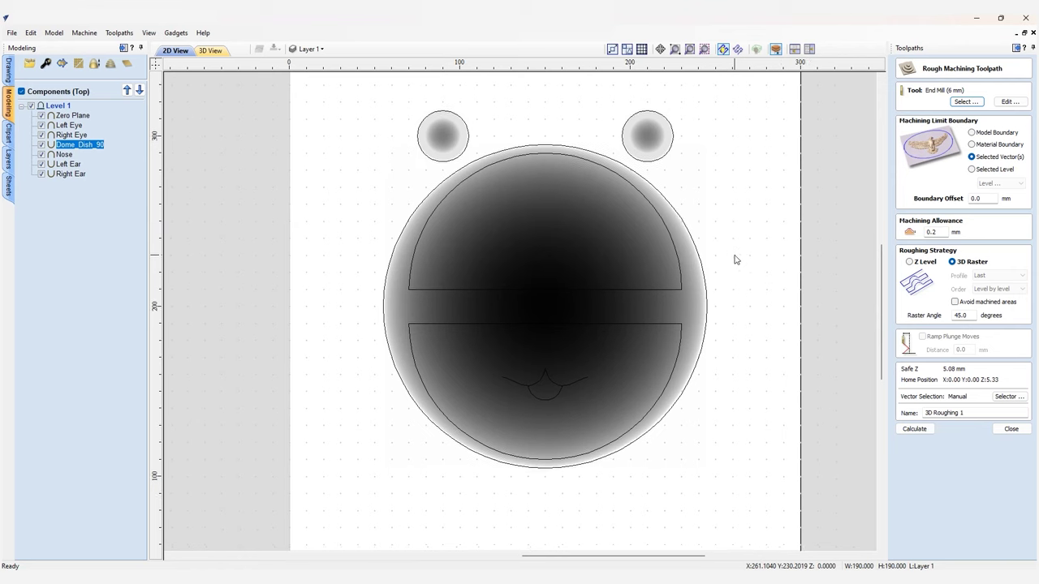
click(666, 289)
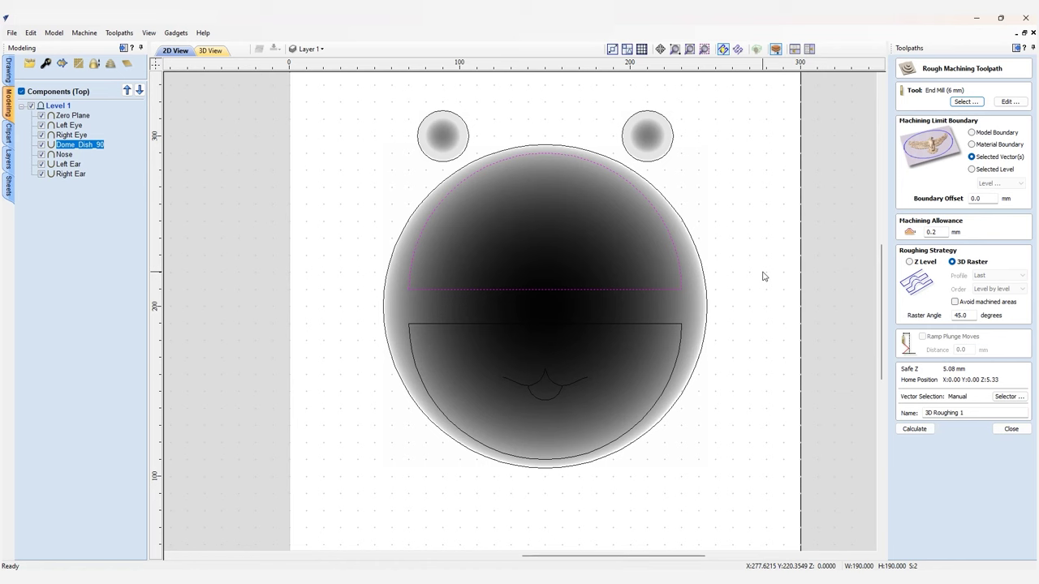
- Use a 0.2 mm machining allowance and 3D Raster at 45 degrees, name the toolpath Top Half Roughing and calculate it
double_click(942, 232)
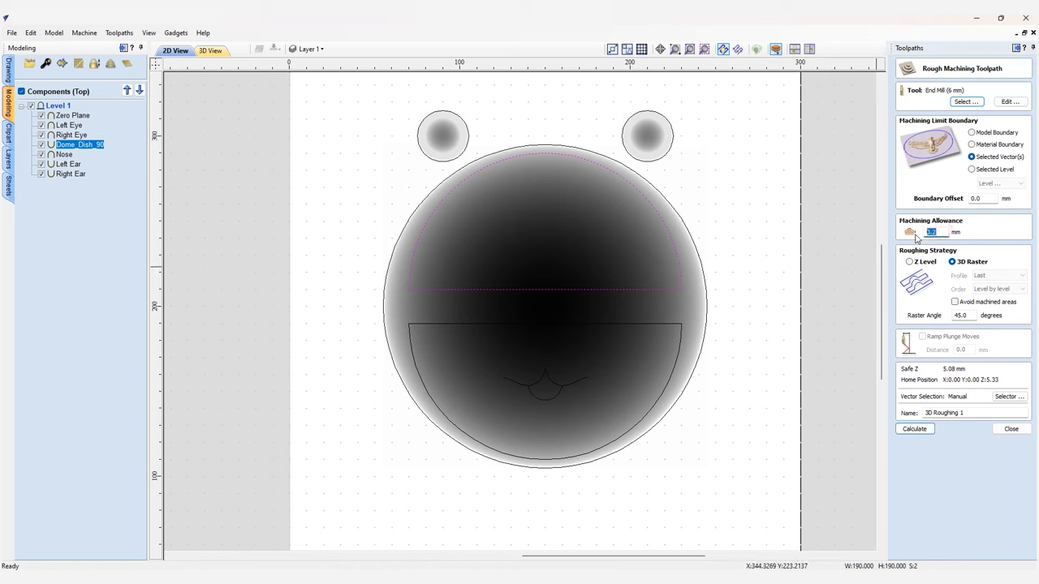
click(944, 231)
click(968, 260)
double_click(980, 320)
click(963, 315)
drag(966, 414, 924, 414)
text(Top Half)
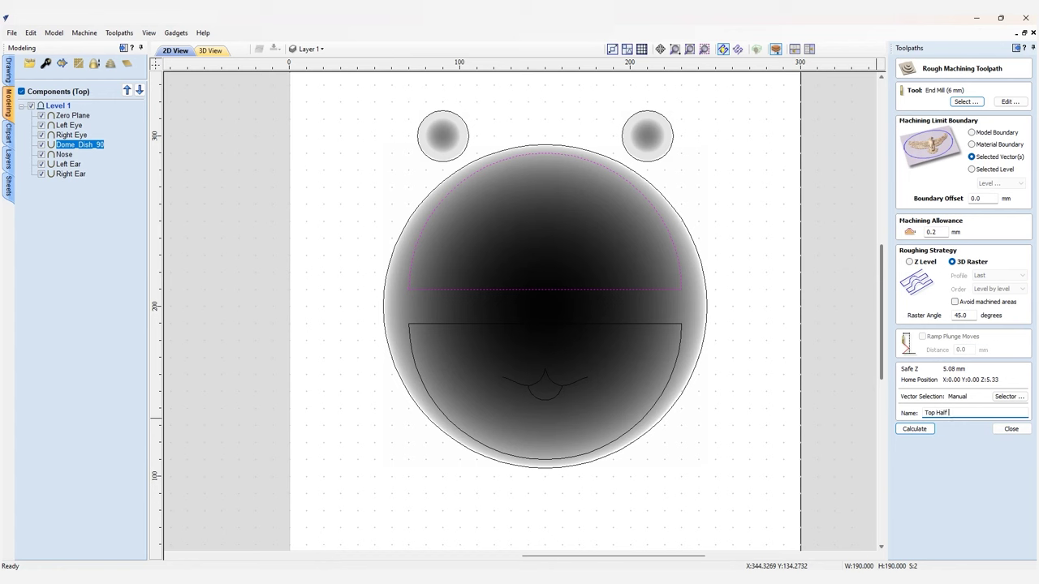
text( Roughing)
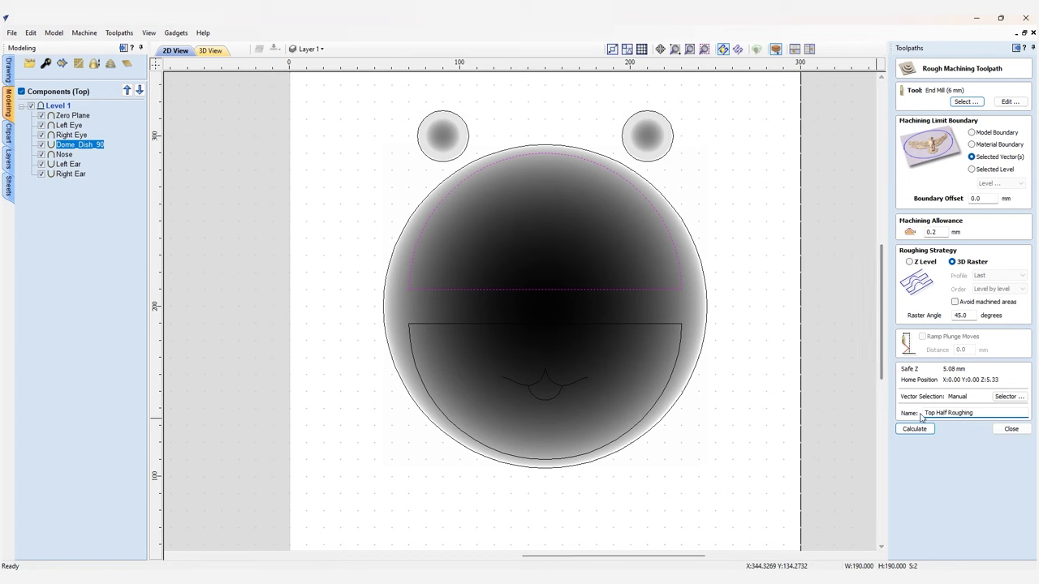
click(915, 429)
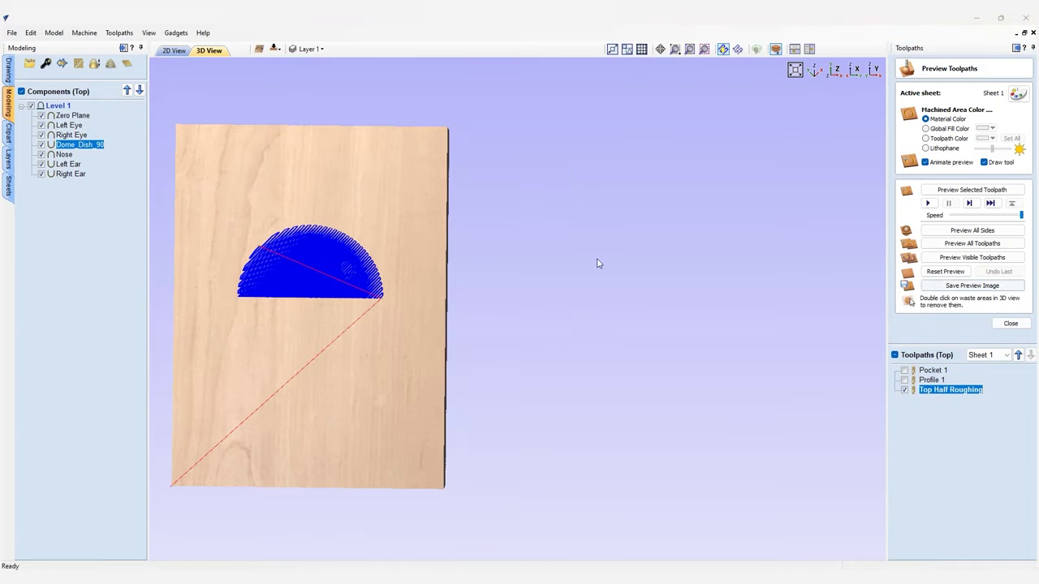
- Simulate the Top Half Roughing toolpath in 3D and examine the roughed upper half with the eyes
scroll(720, 255, up, 5)
middle_drag(480, 154, 428, 221)
mouse_move(419, 176)
middle_down()
mouse_move(400, 205)
mouse_move(417, 179)
middle_up()
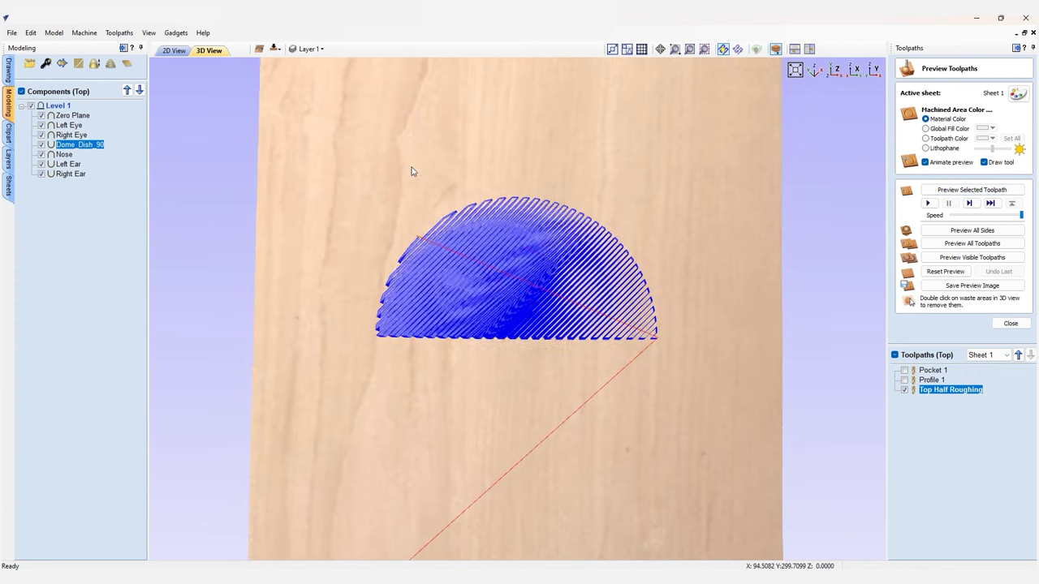
mouse_move(420, 181)
mouse_down()
mouse_move(547, 176)
mouse_move(625, 199)
mouse_move(600, 157)
mouse_move(593, 175)
mouse_move(617, 159)
mouse_up()
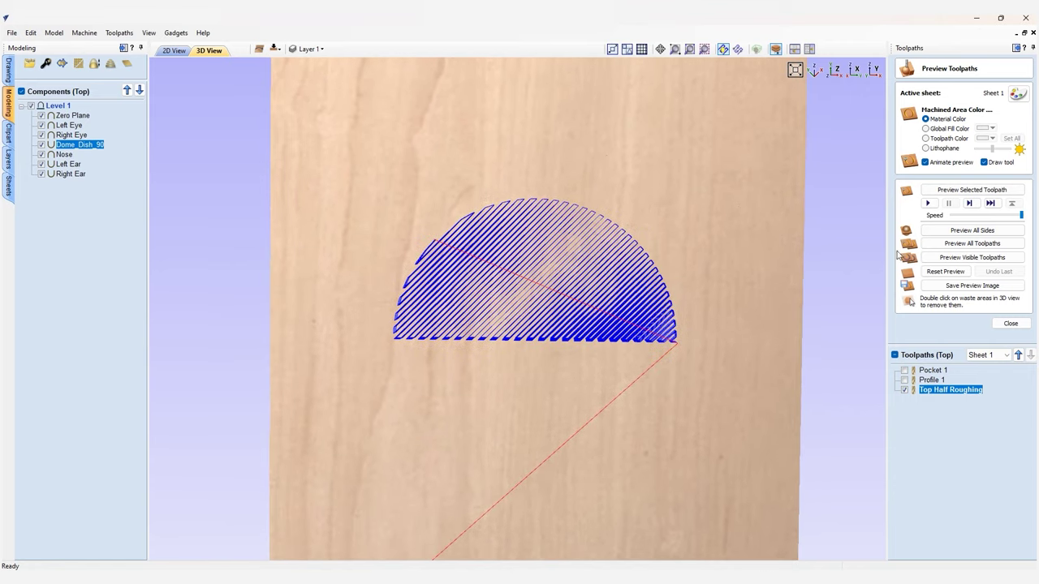
click(958, 192)
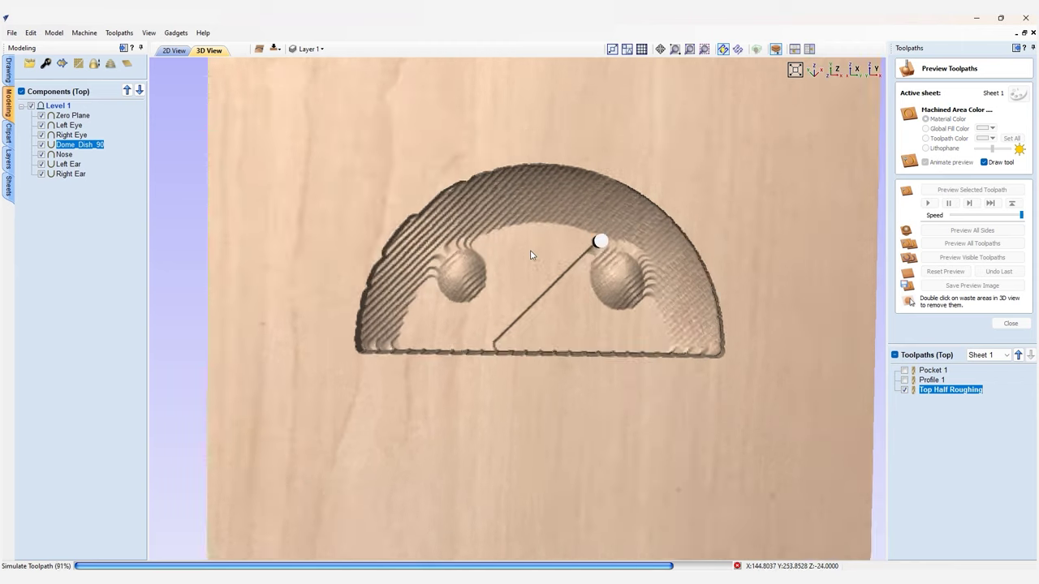
scroll(531, 255, up, 2)
drag(536, 227, 487, 138)
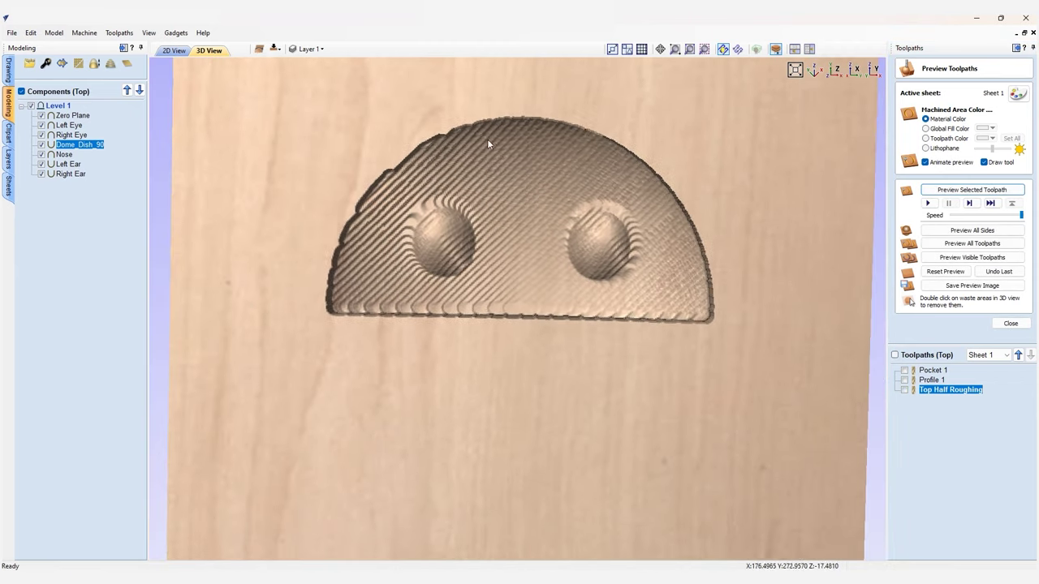
- Start a finish machining toolpath for the dish with Ball Nose (4 mm), using the upper half-circle vector as the machining boundary
click(174, 50)
click(775, 281)
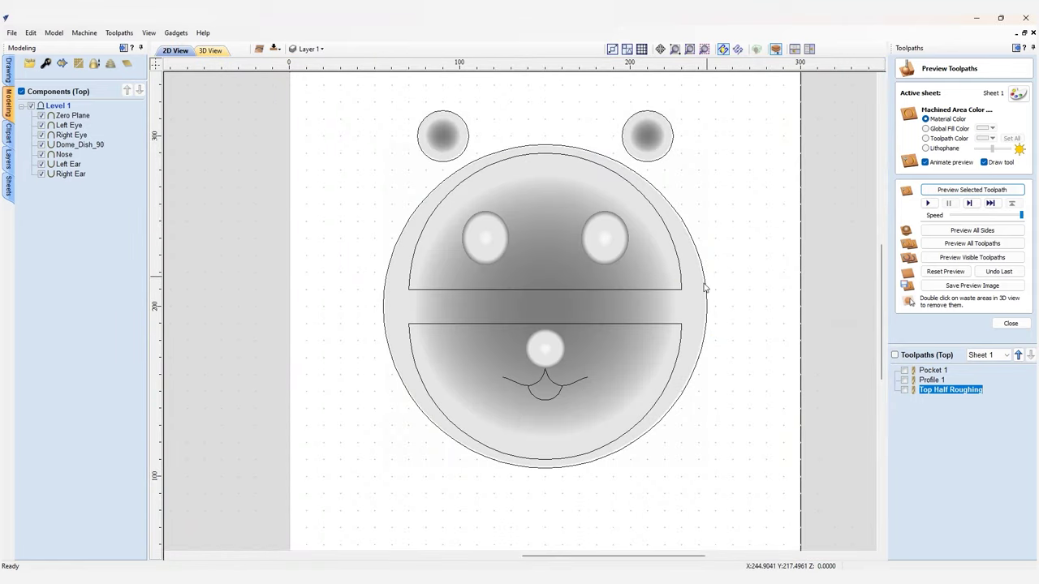
click(693, 297)
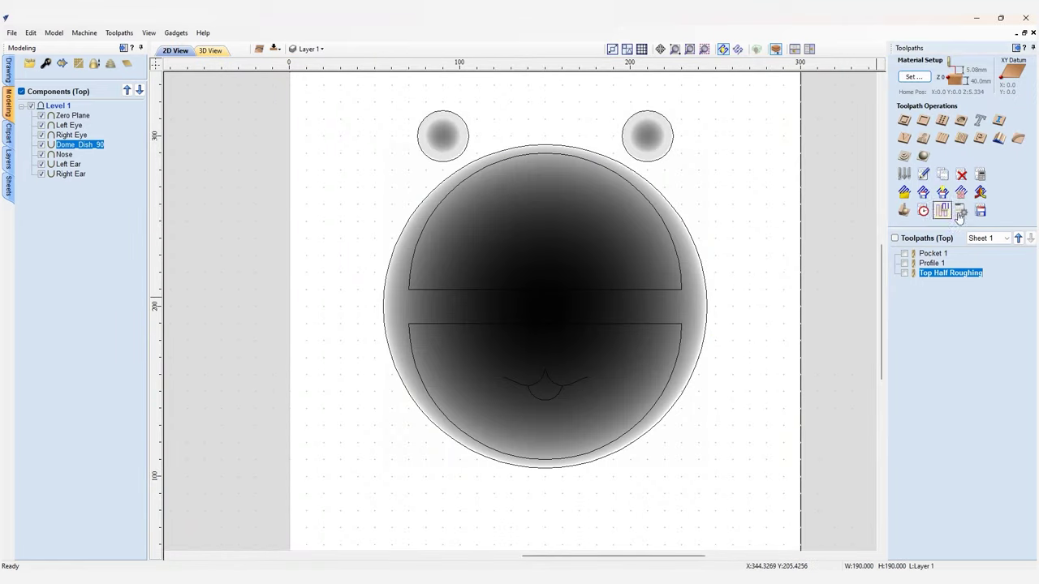
click(926, 155)
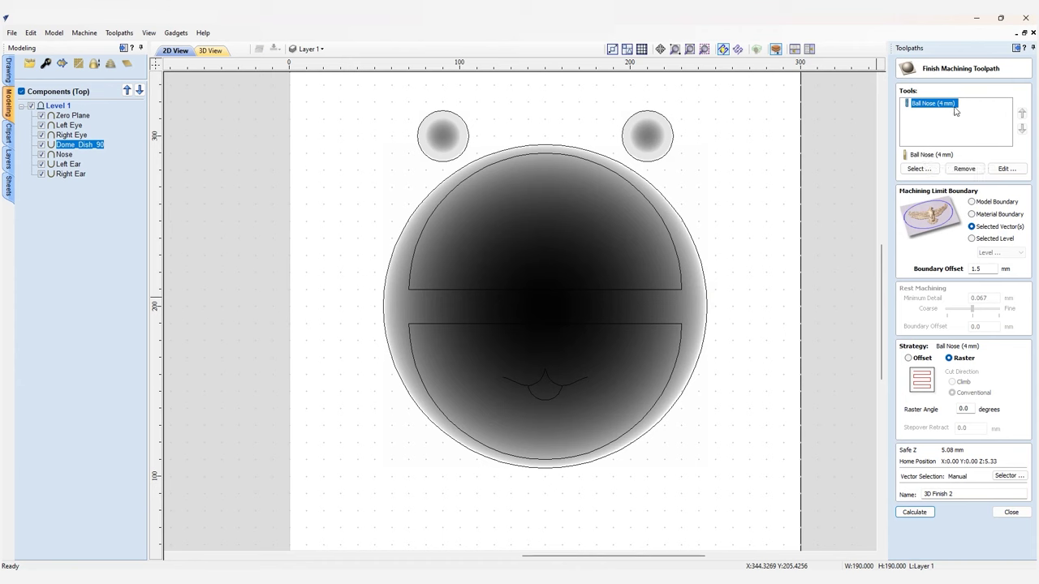
click(669, 289)
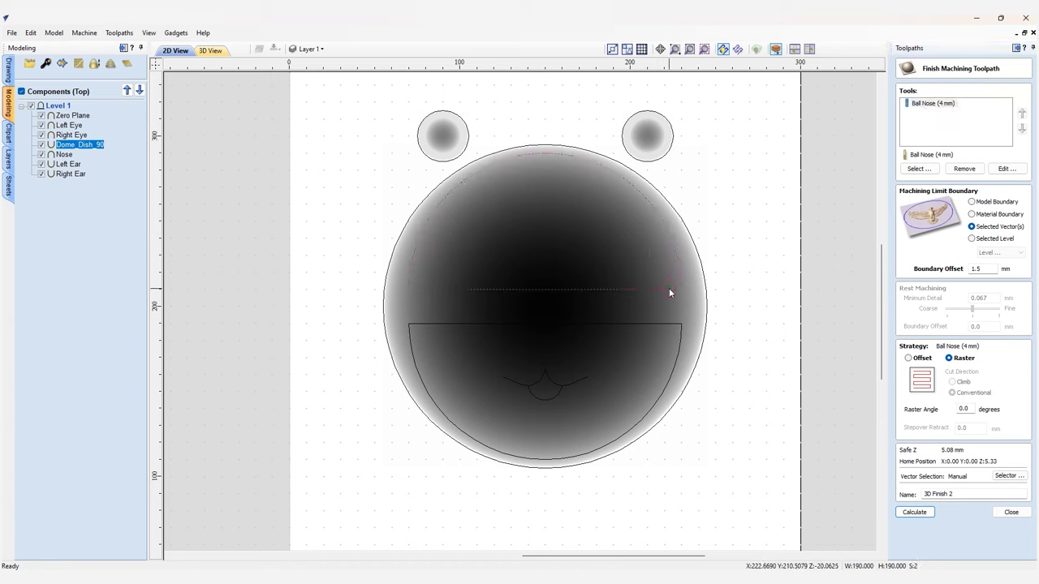
- Use a 1.5 mm boundary offset and Raster at 0 degrees, name the toolpath Top Half Finish and calculate it
click(983, 268)
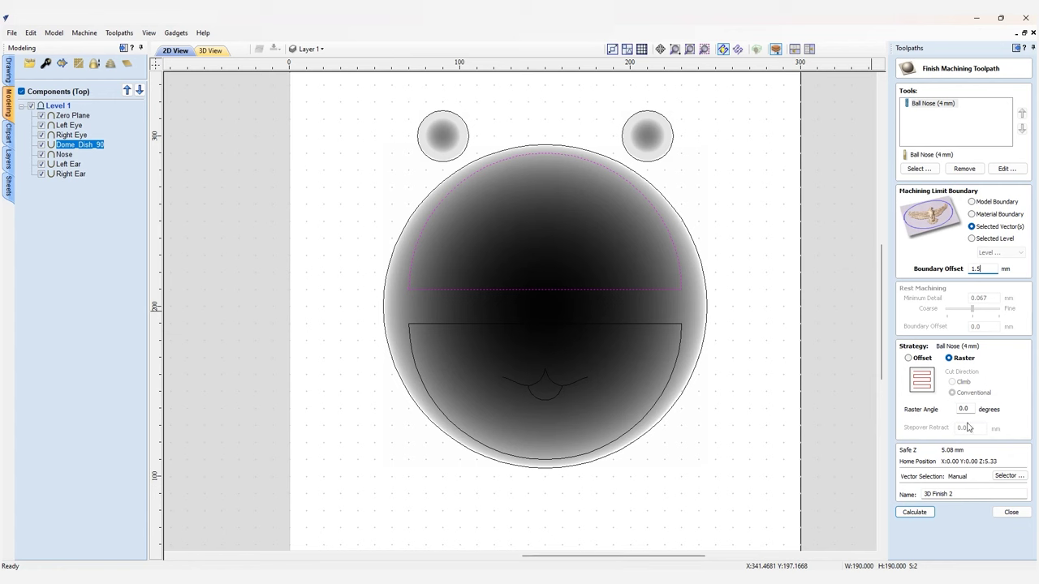
click(962, 495)
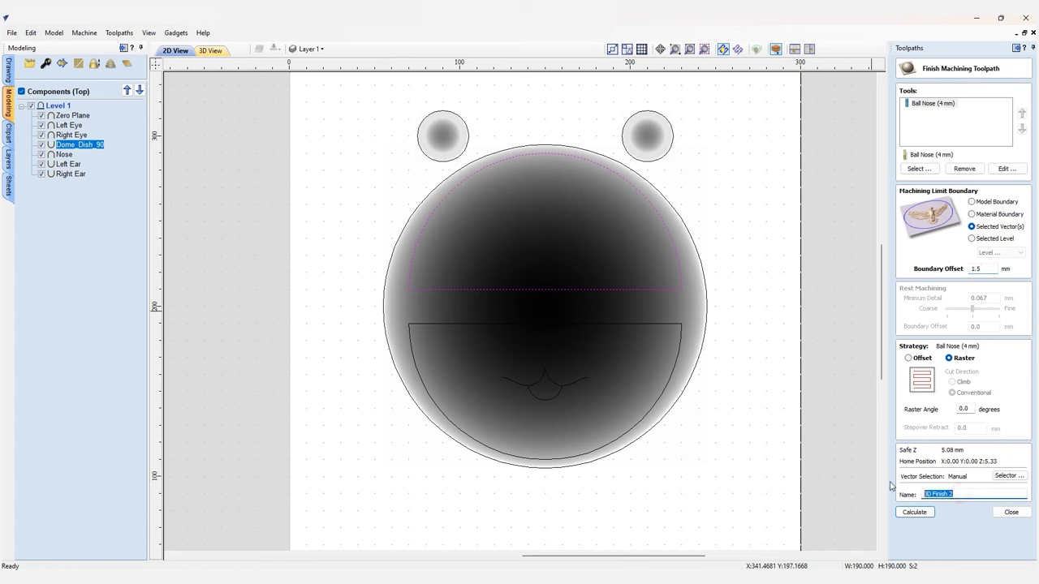
text(Top Half)
click(915, 512)
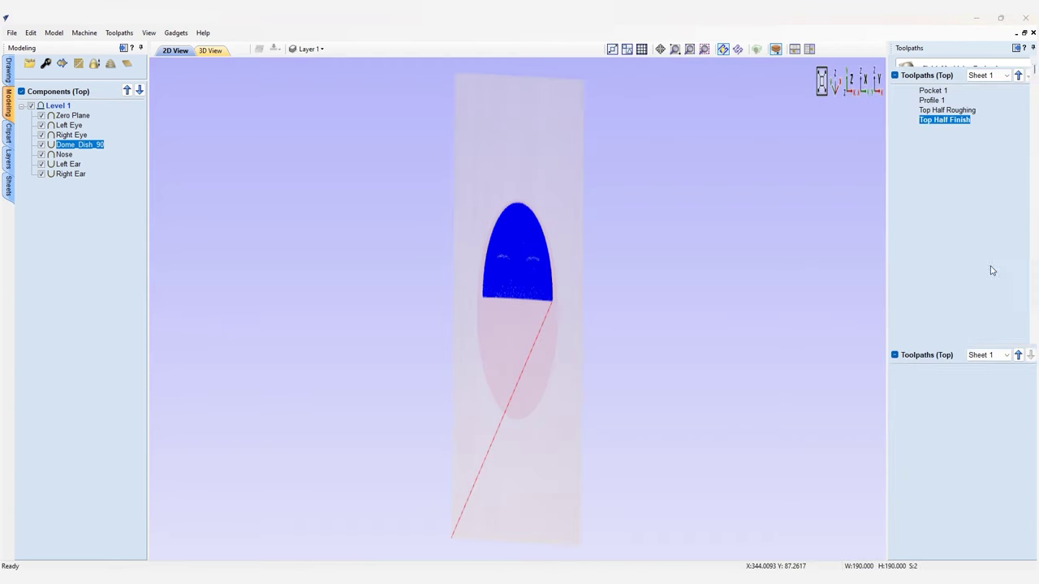
- Simulate the Top Half Finish toolpath in 3D and examine the finished upper half
click(971, 190)
scroll(525, 220, up, 5)
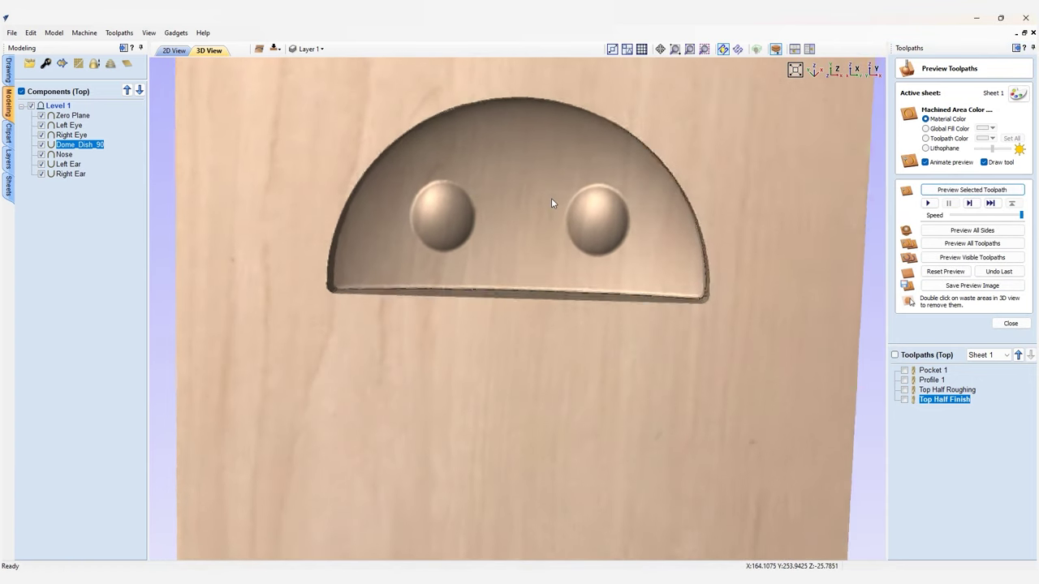
drag(551, 203, 541, 192)
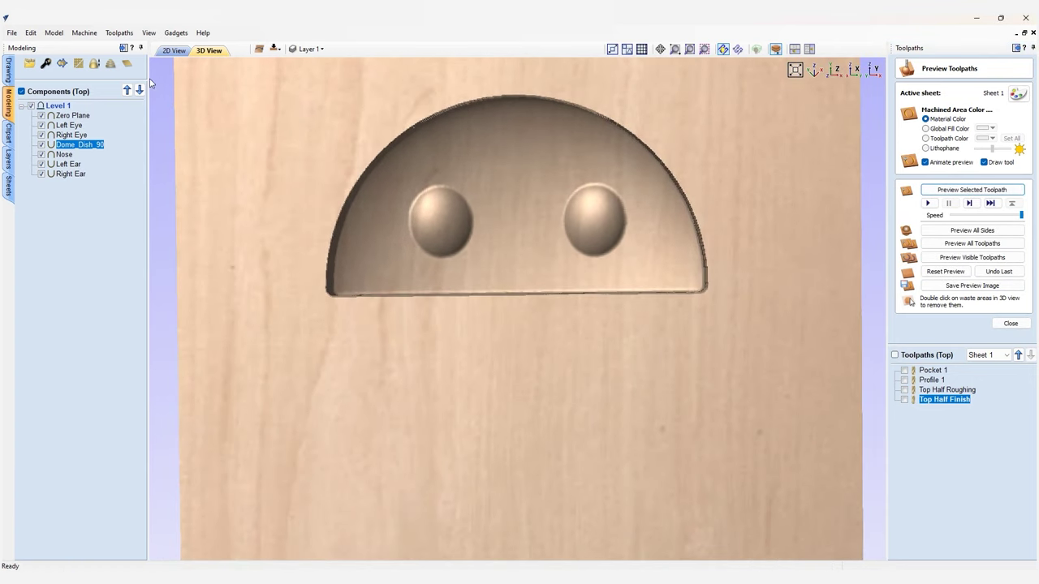
- Start a rough machining toolpath for the dish with End Mill (6 mm), using the lower half-circle vector as the machining boundary
click(174, 51)
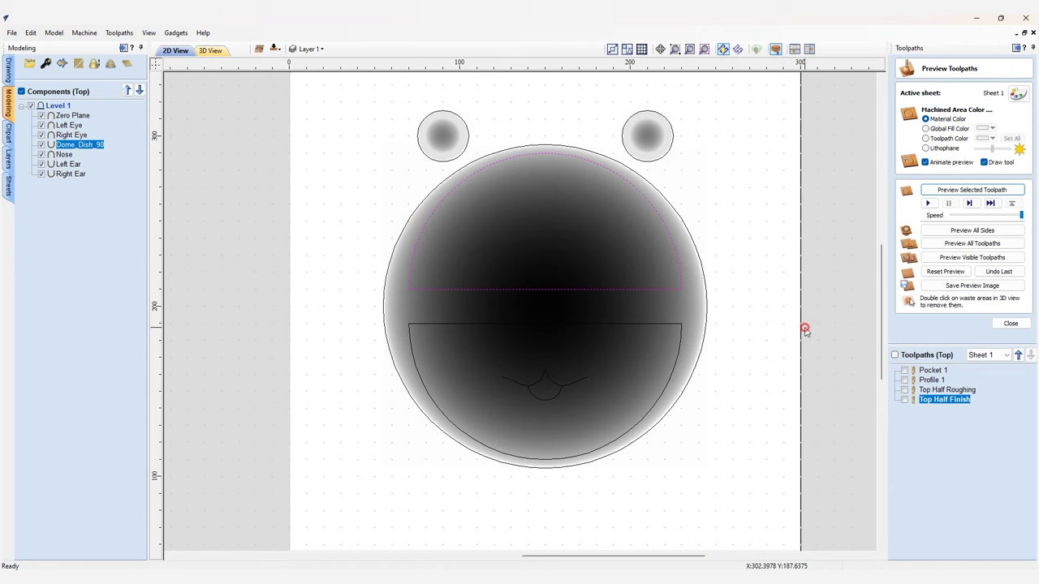
click(725, 313)
click(1011, 323)
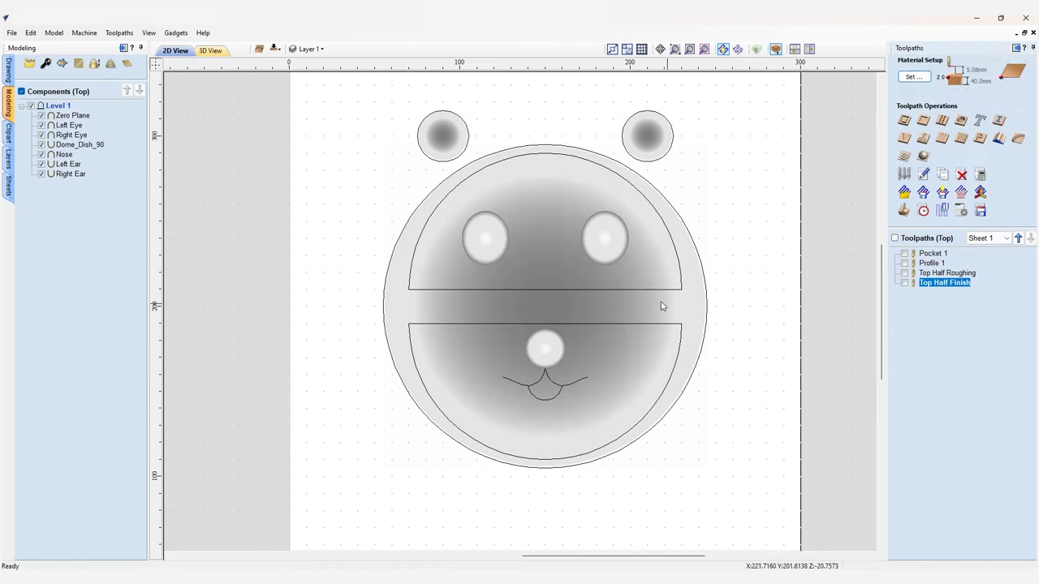
click(680, 305)
click(904, 156)
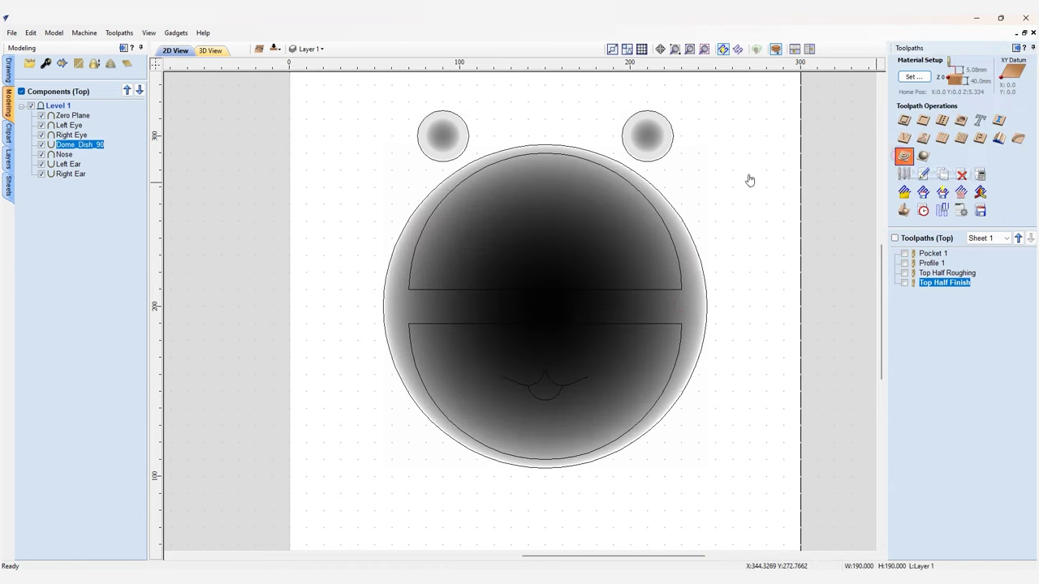
click(660, 323)
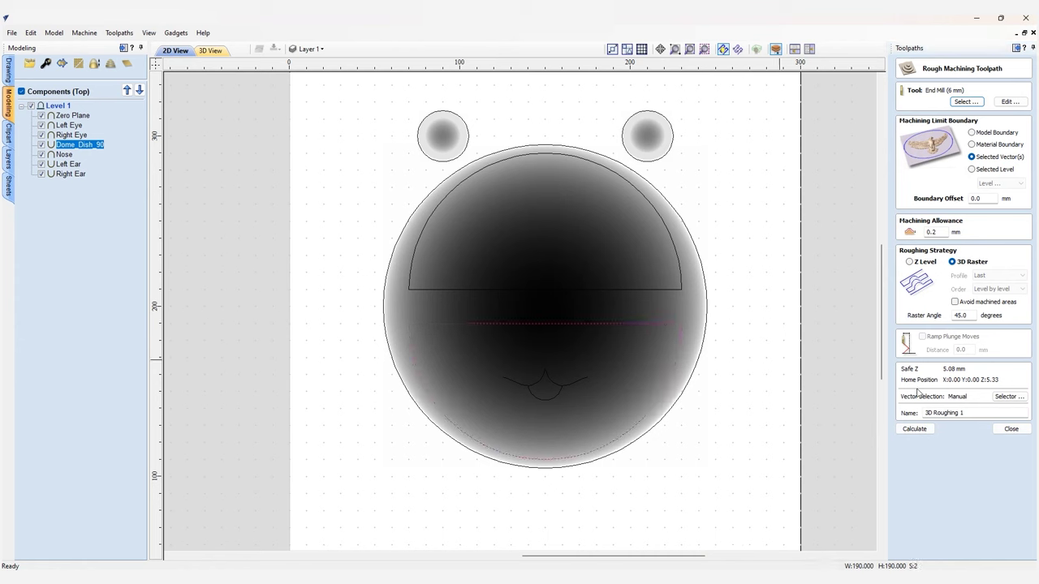
- Name the roughing toolpath Bottom Half Roughing and calculate it
triple_click(972, 412)
text(Bottom Half)
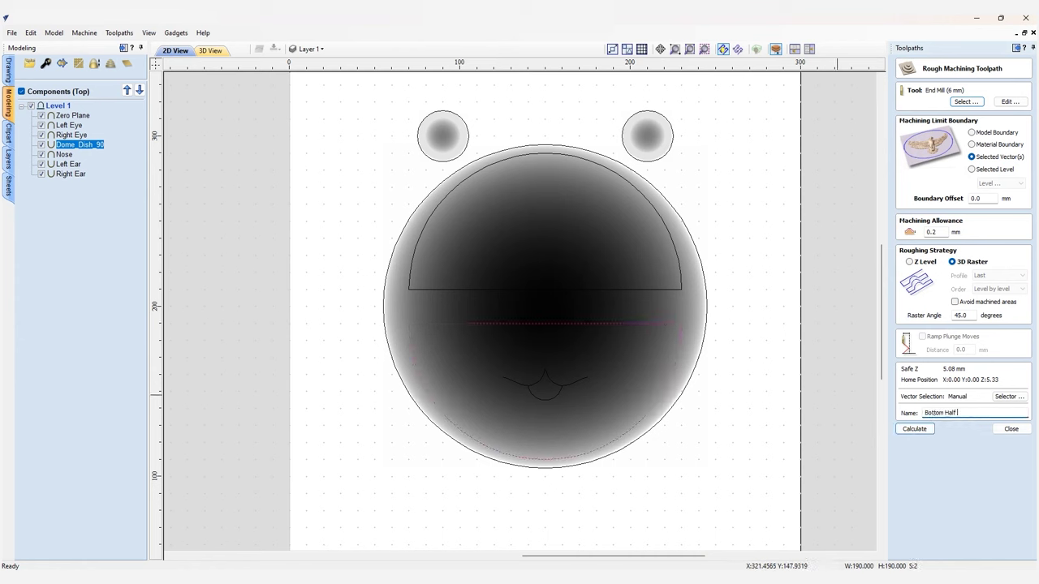
text( Roughing)
click(914, 429)
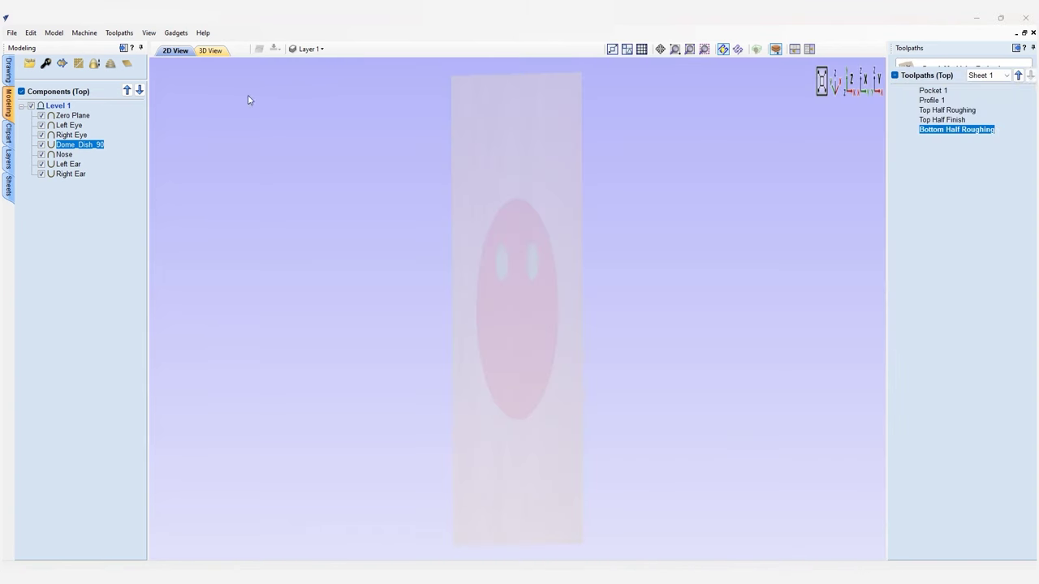
- Calculate a Ball Nose (4 mm) finish toolpath named Bottom Half Finish within the lower half-circle, and preview the machined lower half
click(172, 50)
click(1011, 323)
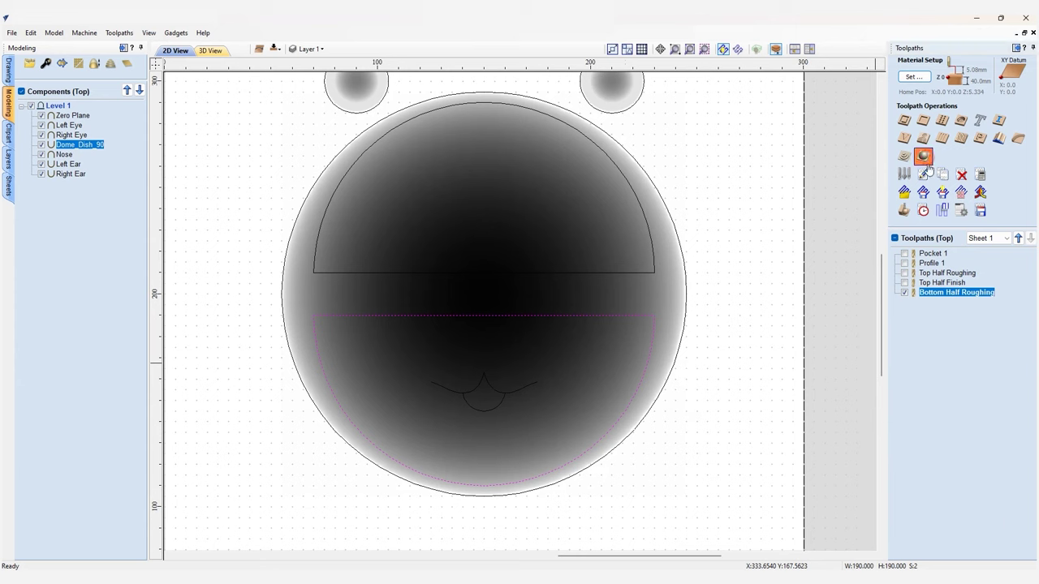
click(922, 161)
text(Bottom Half Fin)
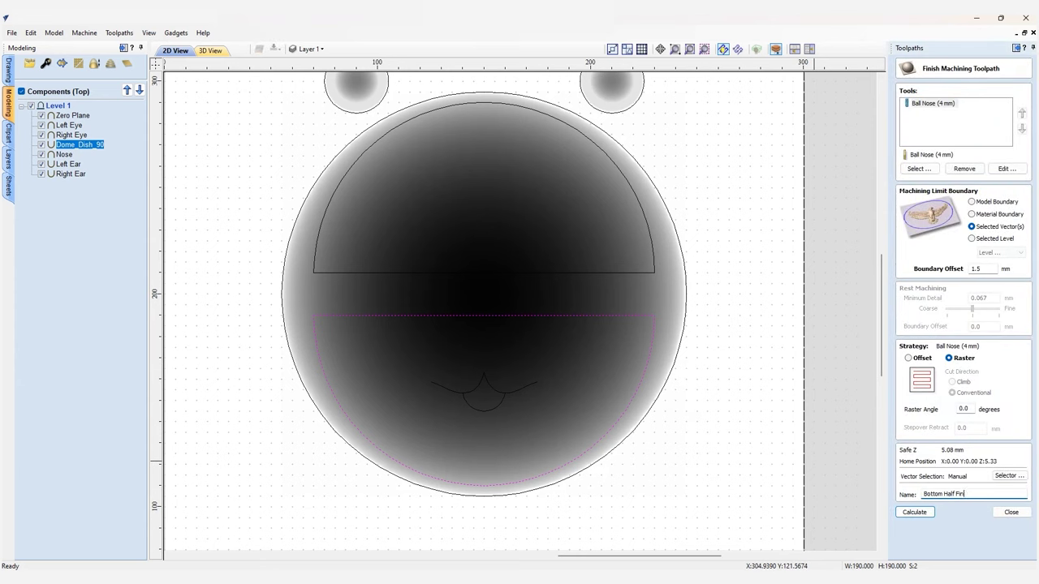
text(ish)
key(Return)
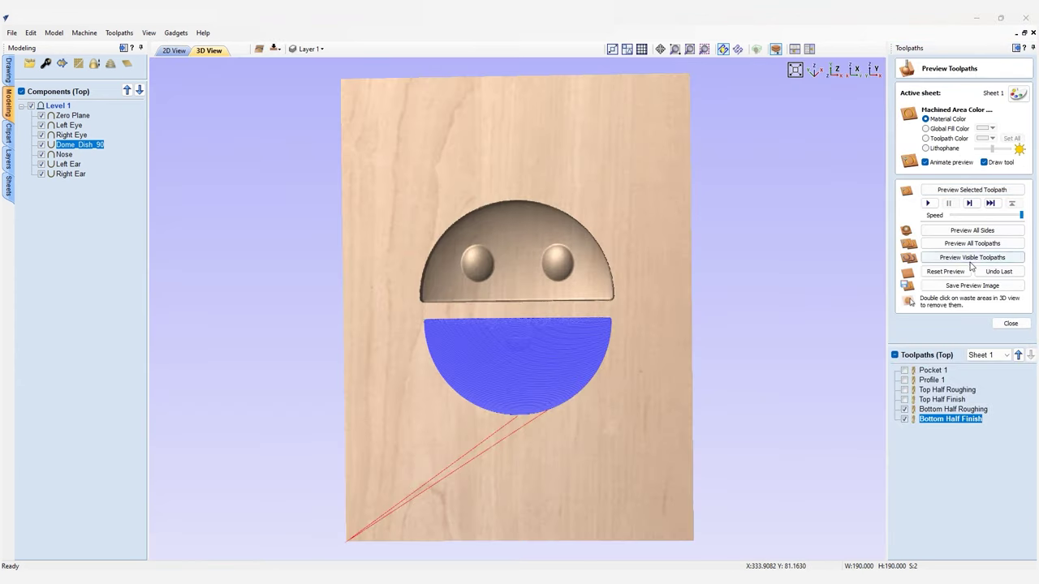
scroll(588, 292, up, 2)
scroll(589, 292, up, 1)
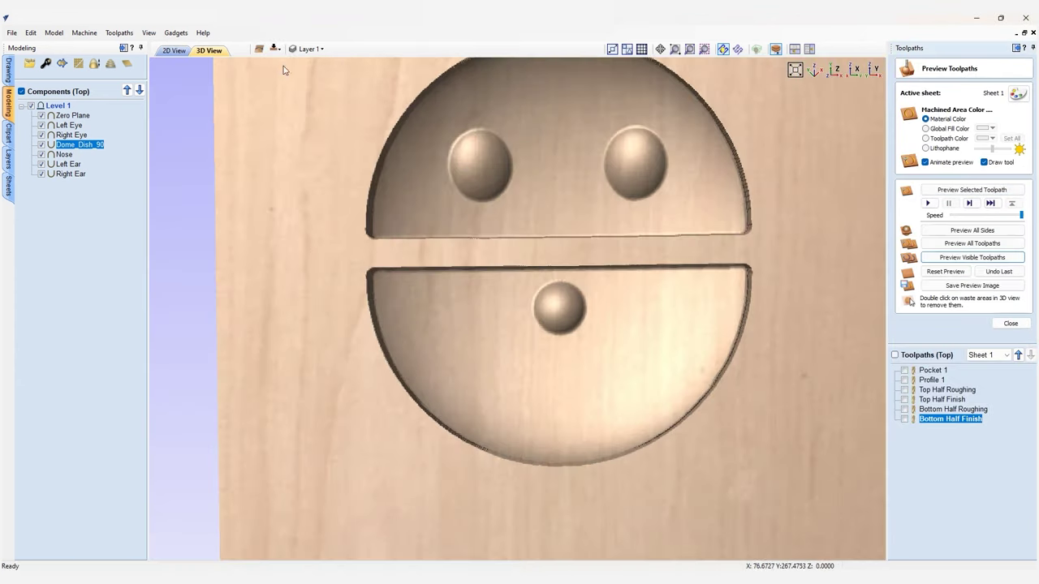
- Select the mouth curves and the connecting arc below the nose in the 2D view
click(173, 51)
scroll(739, 497, up, 1)
click(767, 462)
click(416, 358)
click(703, 441)
scroll(690, 431, up, 2)
click(463, 332)
shift+click(470, 336)
- Calculate an outline Quick Engrave toolpath for the mouth with V-Bit (60° - 6 mm), 30 mm depth and tool depth, named Mouth Engrave
click(1011, 323)
click(982, 120)
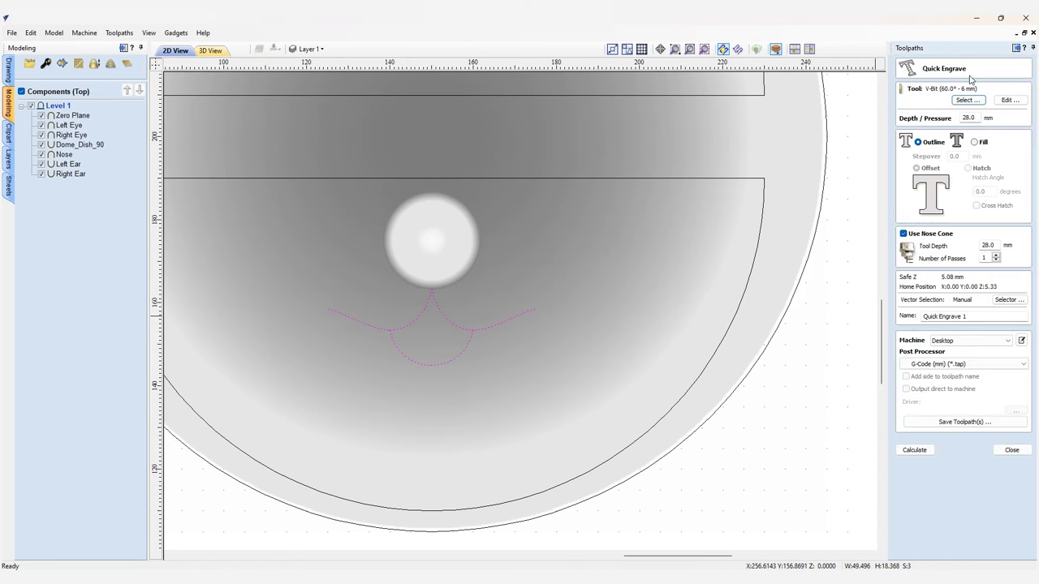
drag(999, 245, 970, 247)
drag(963, 119, 952, 120)
drag(974, 317, 930, 319)
text(Mouth)
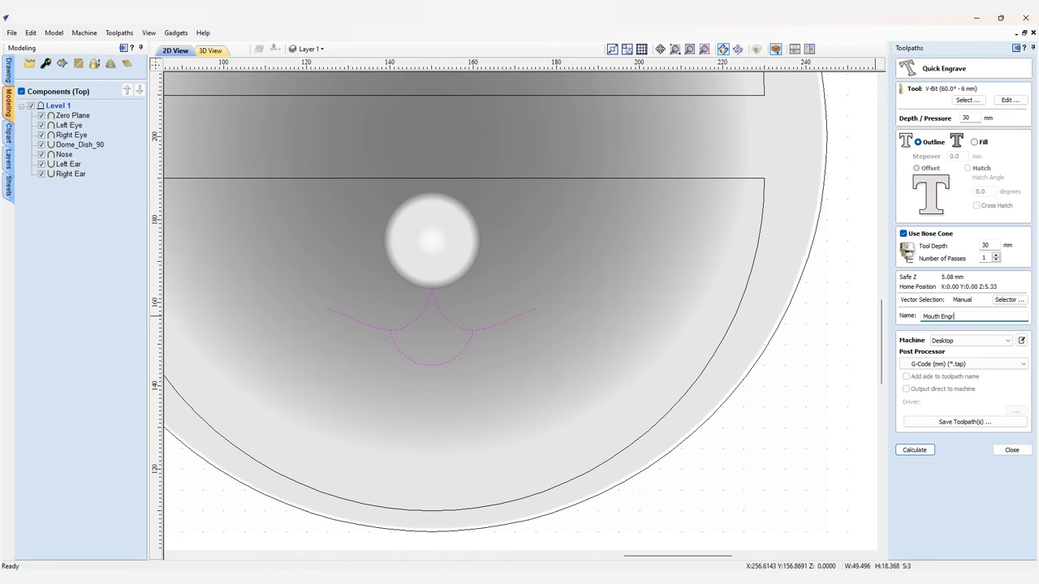
click(916, 451)
- Calculate a Ball Nose (4 mm) finish machining toolpath named Left Ear for the left ear component, bounded by its circle
scroll(499, 255, up, 5)
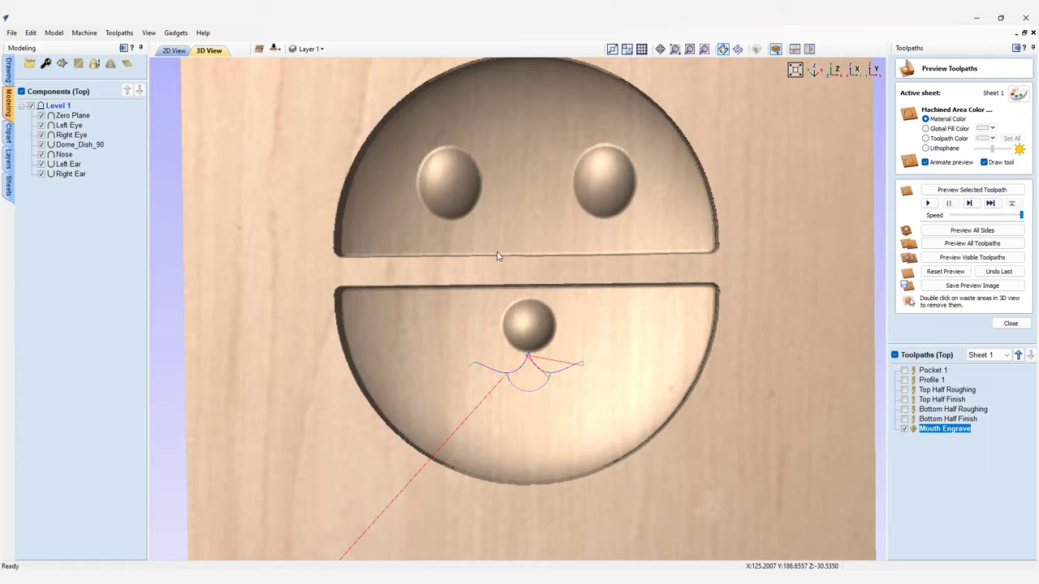
key(F2)
scroll(365, 185, down, 6)
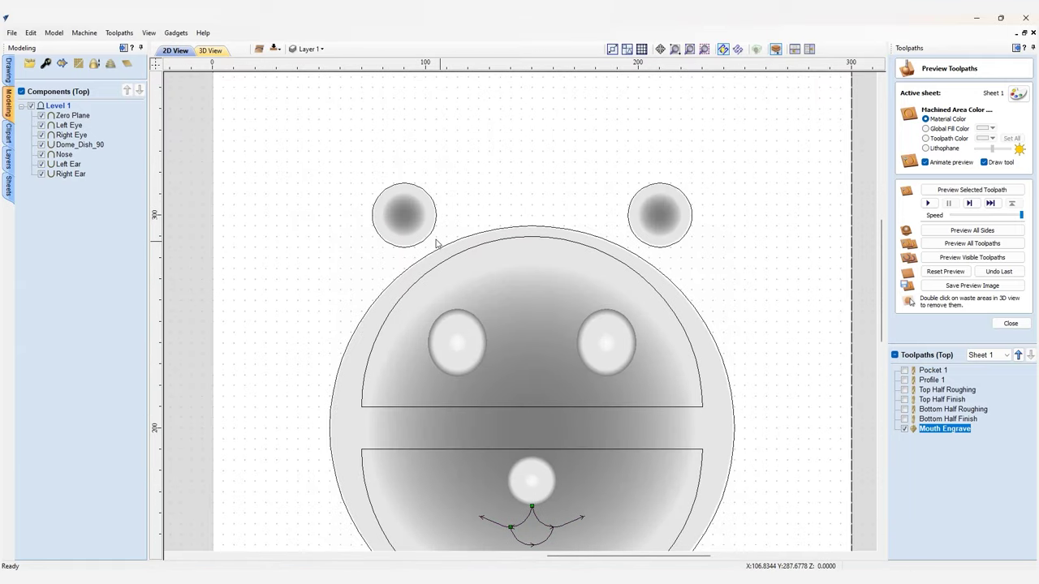
click(414, 223)
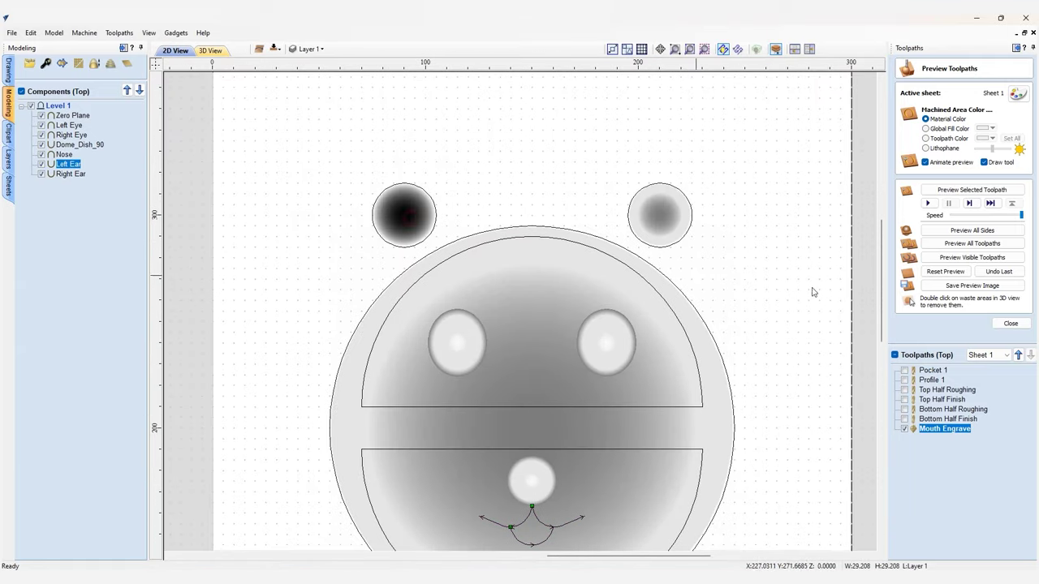
click(1010, 323)
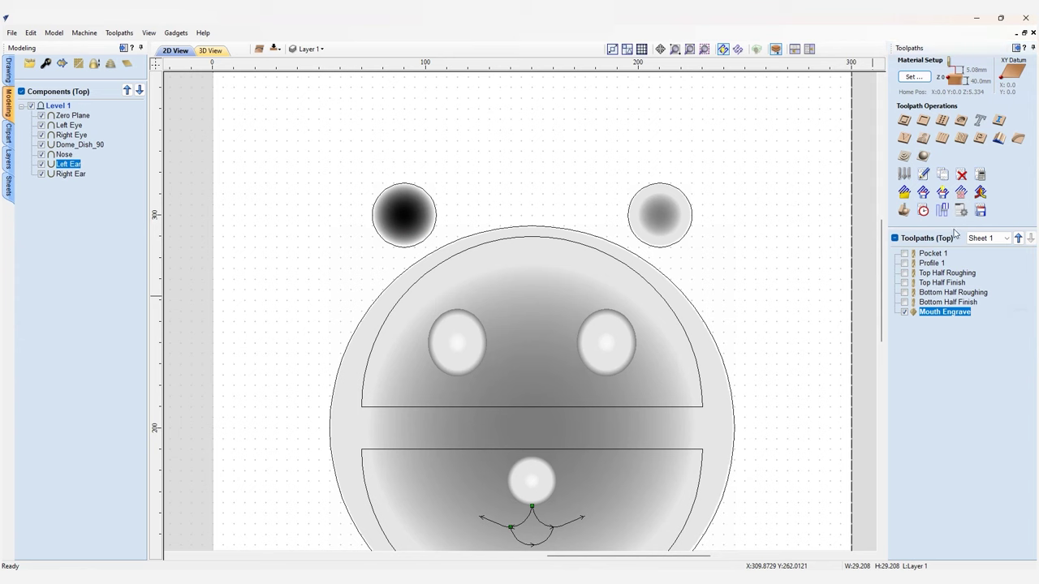
click(923, 155)
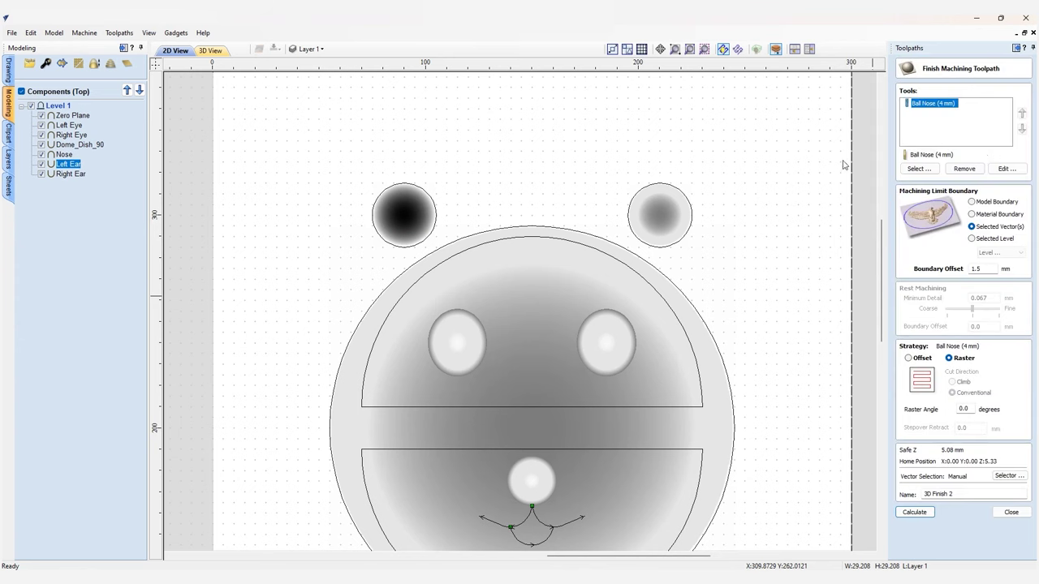
click(390, 242)
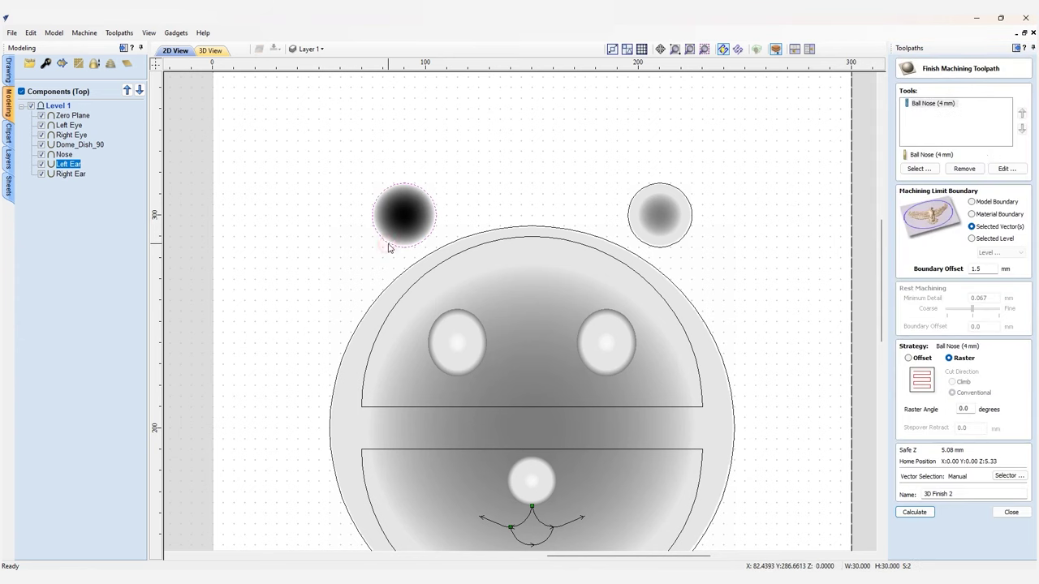
click(962, 494)
text(Left Ear)
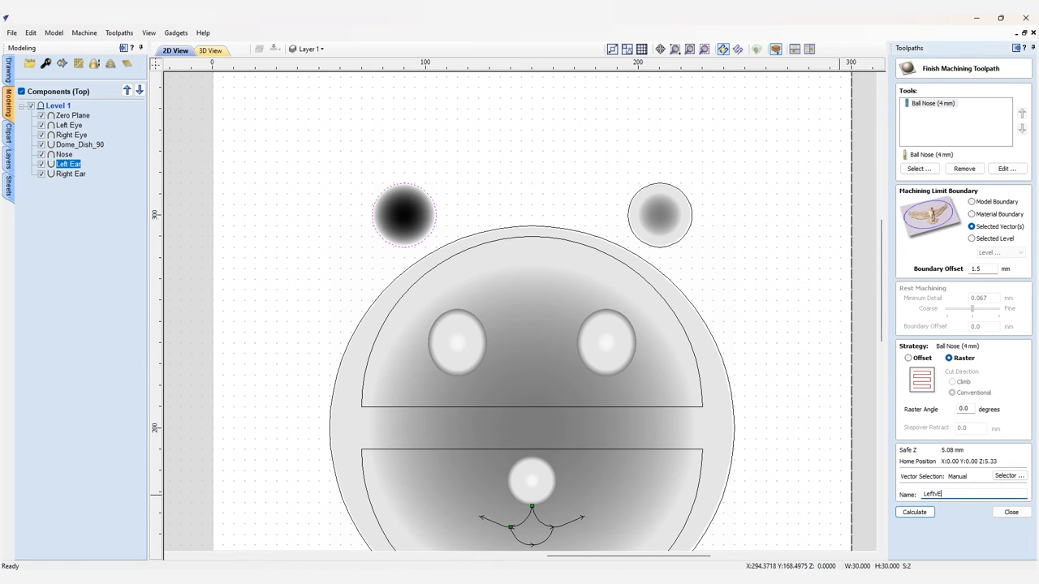
click(915, 512)
- Calculate a Ball Nose (4 mm) finish machining toolpath named Right Ear for the right ear component, bounded by its circle
click(161, 53)
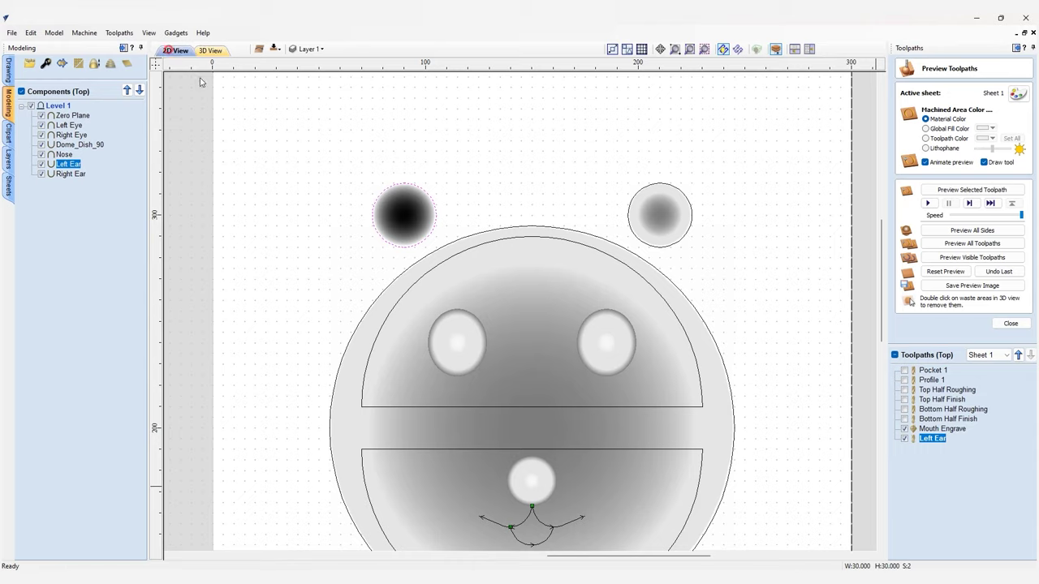
scroll(568, 191, up, 2)
click(668, 217)
click(1011, 323)
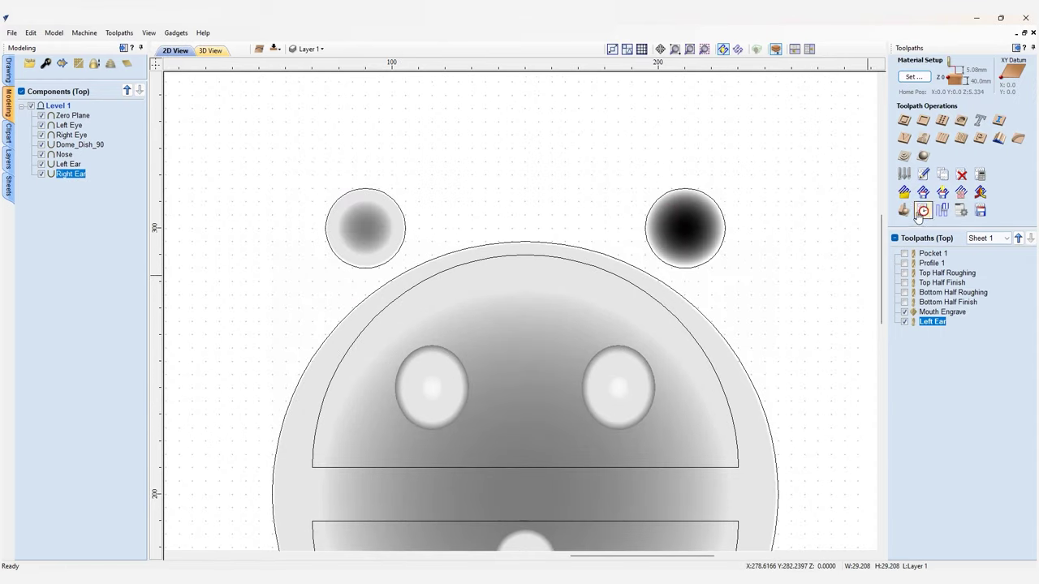
click(924, 158)
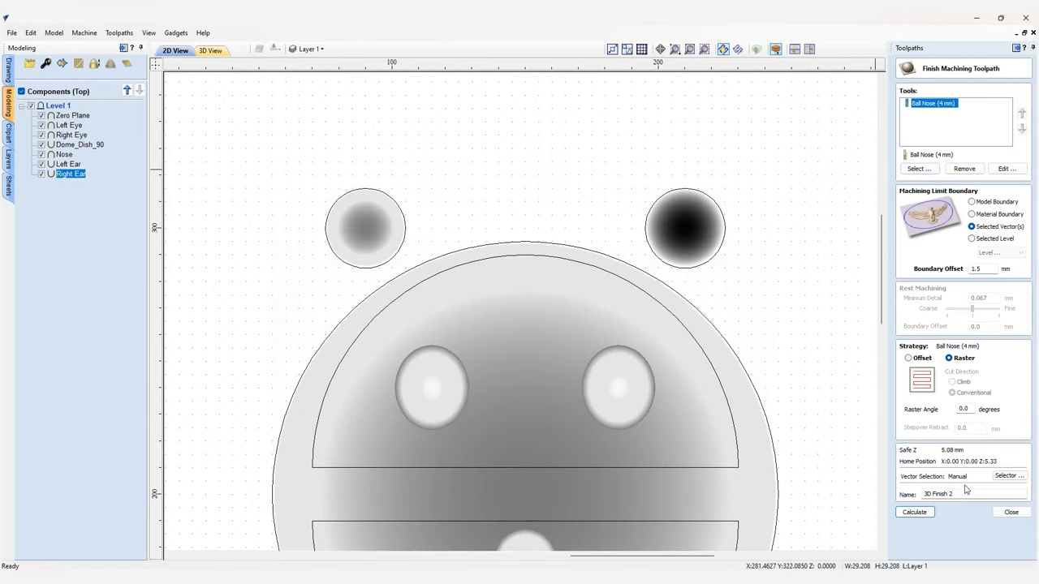
triple_click(966, 489)
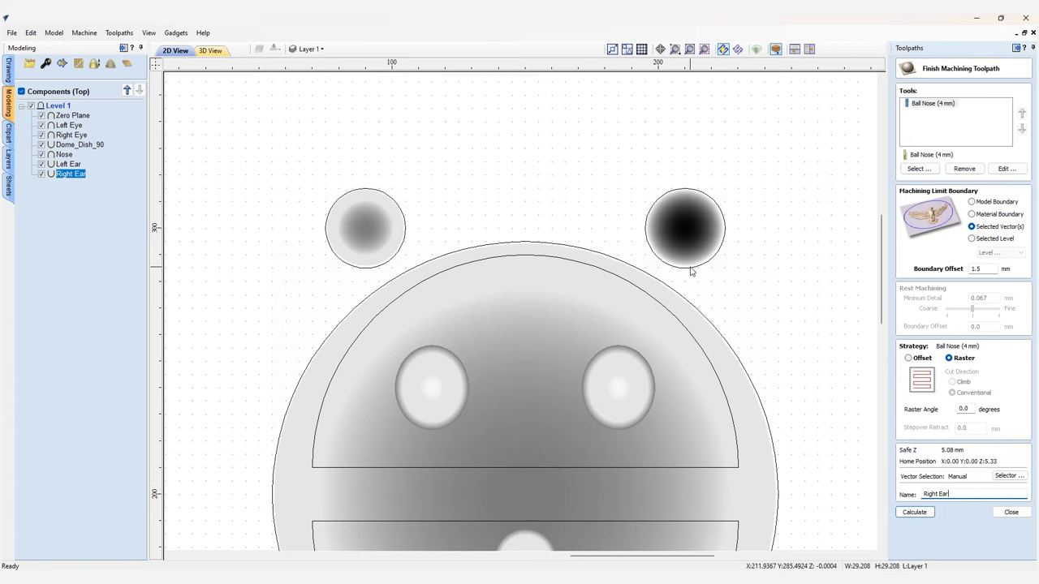
click(915, 513)
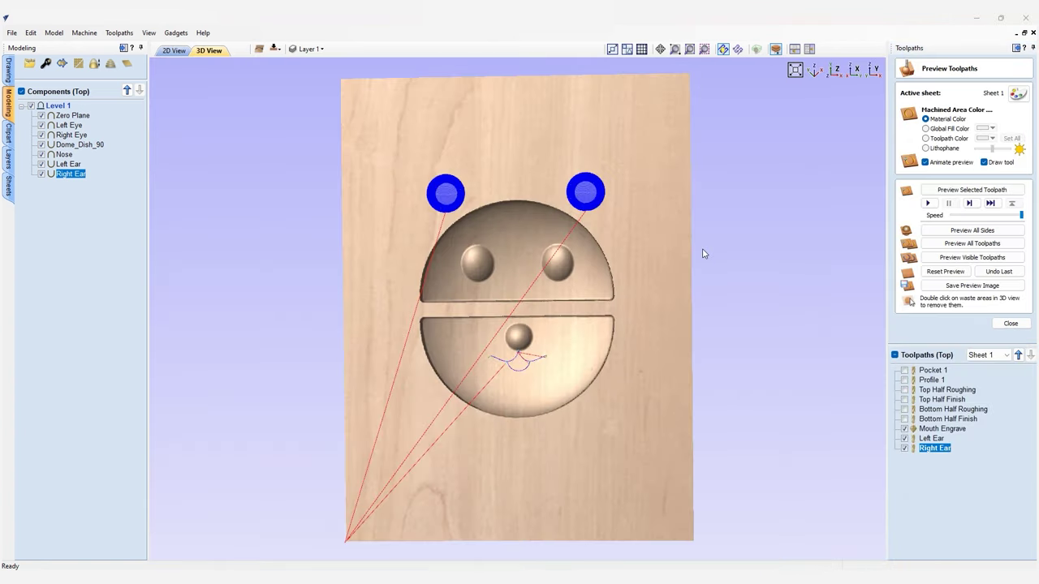
- Simulate the mouth engraving and both ear toolpaths in 3D and examine the complete bear face
click(972, 244)
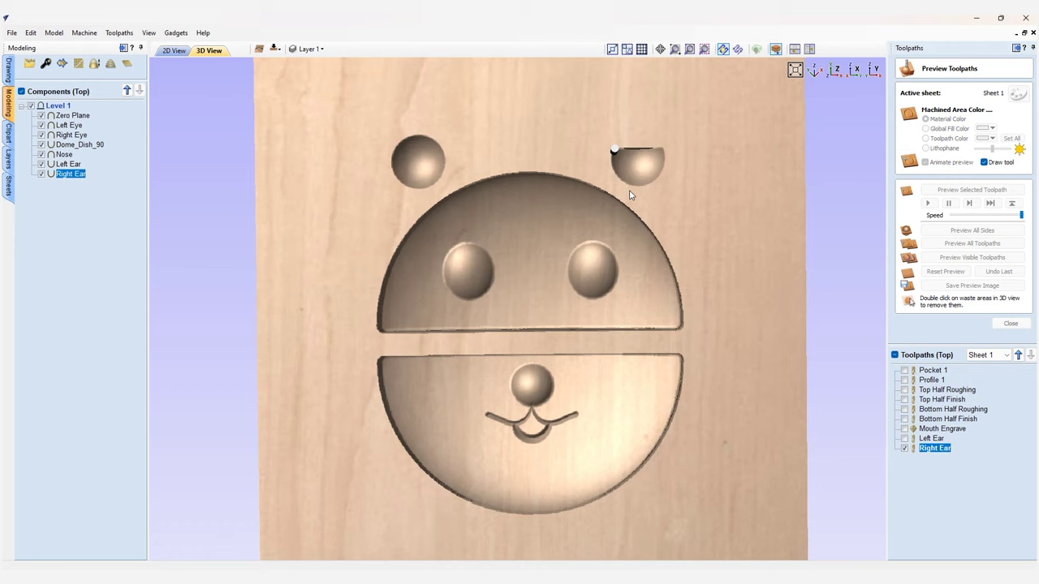
middle_drag(678, 213, 701, 173)
drag(701, 173, 706, 153)
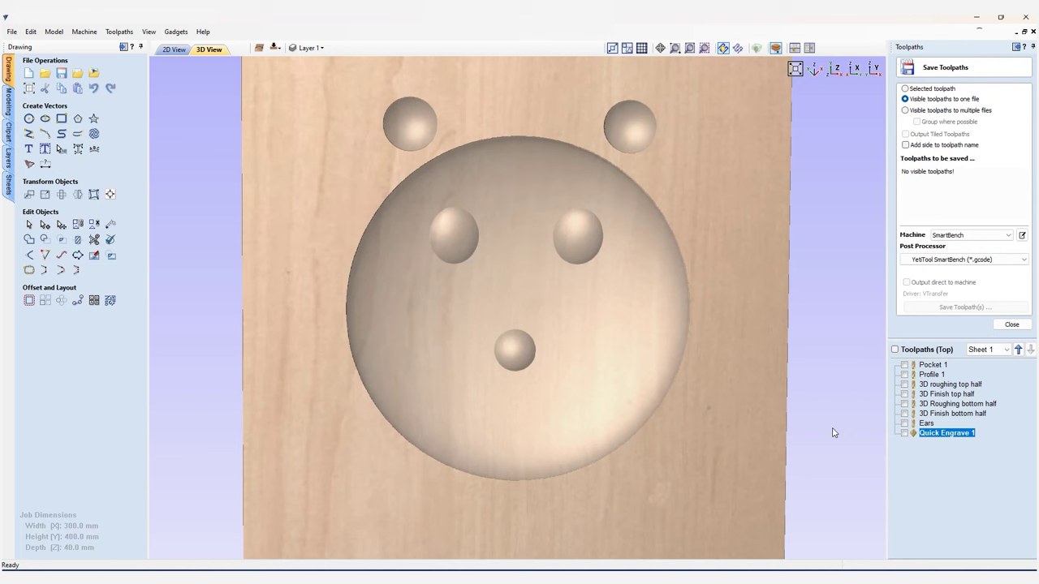
- Save the Pocket 1, Profile 1 and both 3D roughing toolpaths as one SmartBench gcode file named 6mm End Mill
click(905, 366)
click(905, 375)
click(905, 385)
click(905, 404)
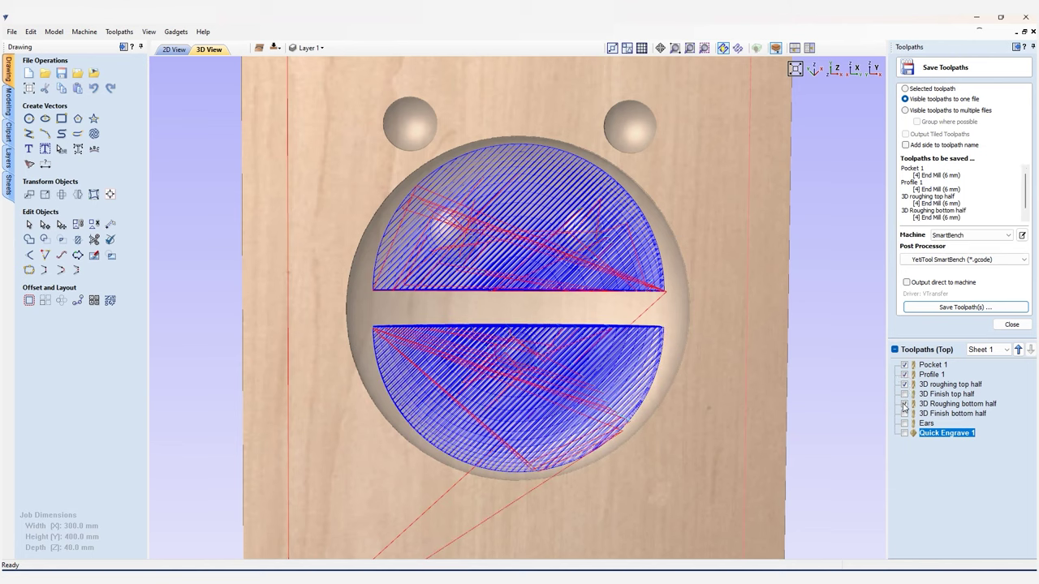
click(965, 307)
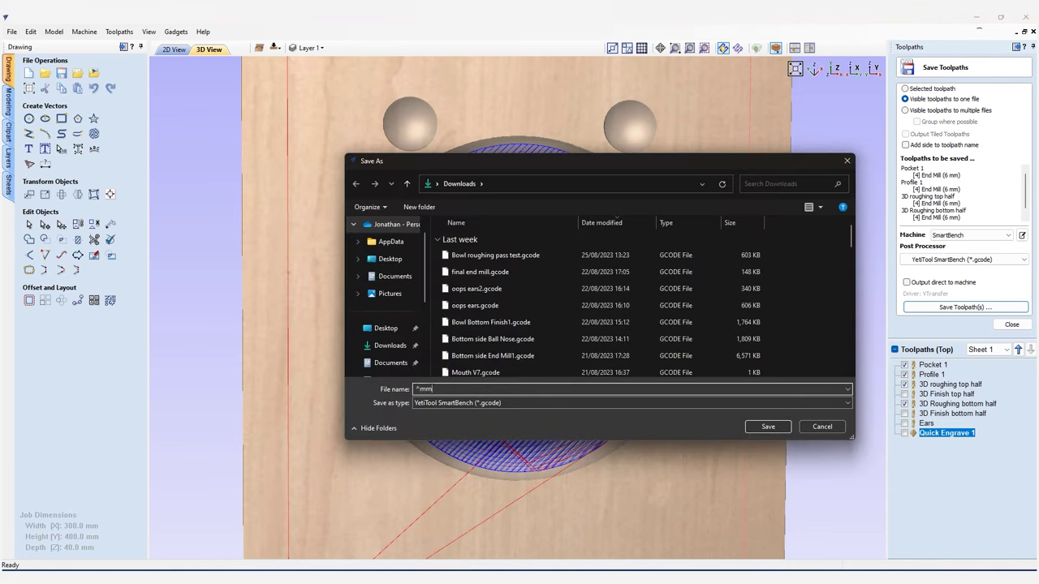
text(6mm End Mill)
click(768, 427)
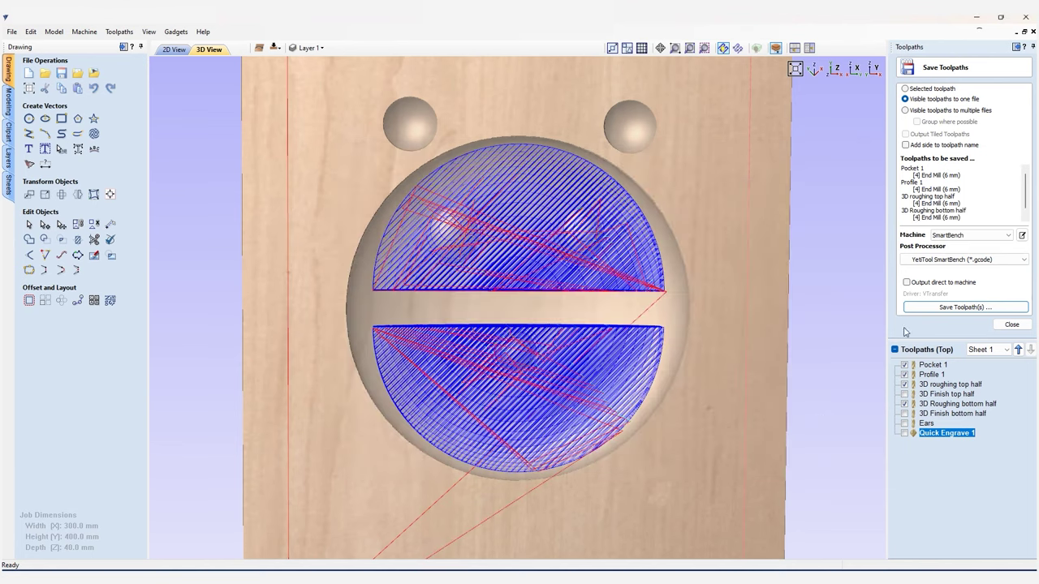
- Save only the two 3D Finish toolpaths and the Ears toolpath as one SmartBench gcode file named 4mm Ball
click(905, 365)
click(905, 385)
click(906, 404)
click(905, 394)
click(905, 414)
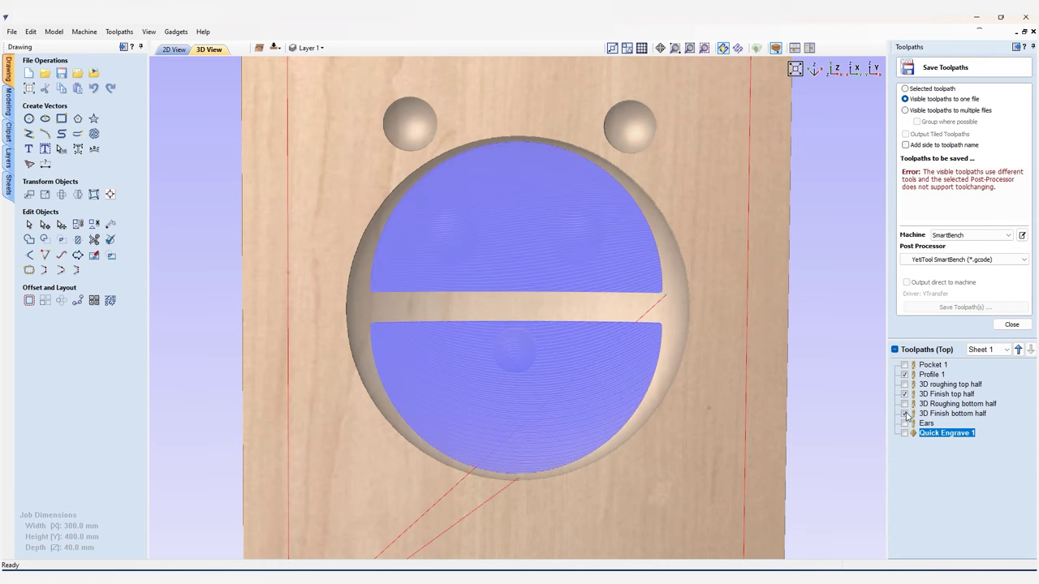
click(905, 375)
click(905, 423)
click(934, 309)
text(4mm Ball)
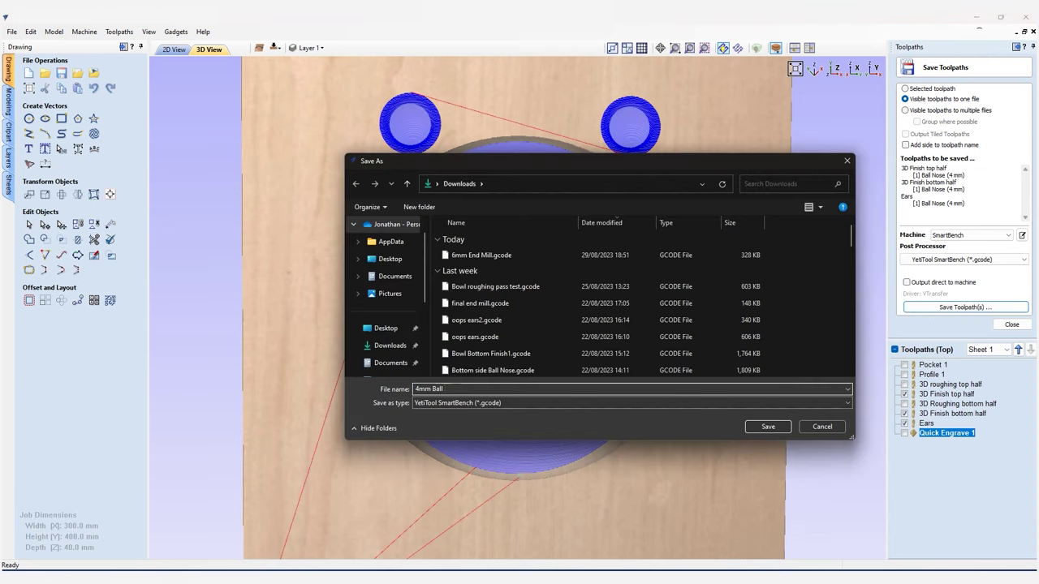
key(Return)
- Save only the Quick Engrave 1 toolpath as a SmartBench gcode file named 60 degree V Bit and finish saving toolpaths
click(905, 395)
click(906, 414)
click(905, 423)
click(905, 434)
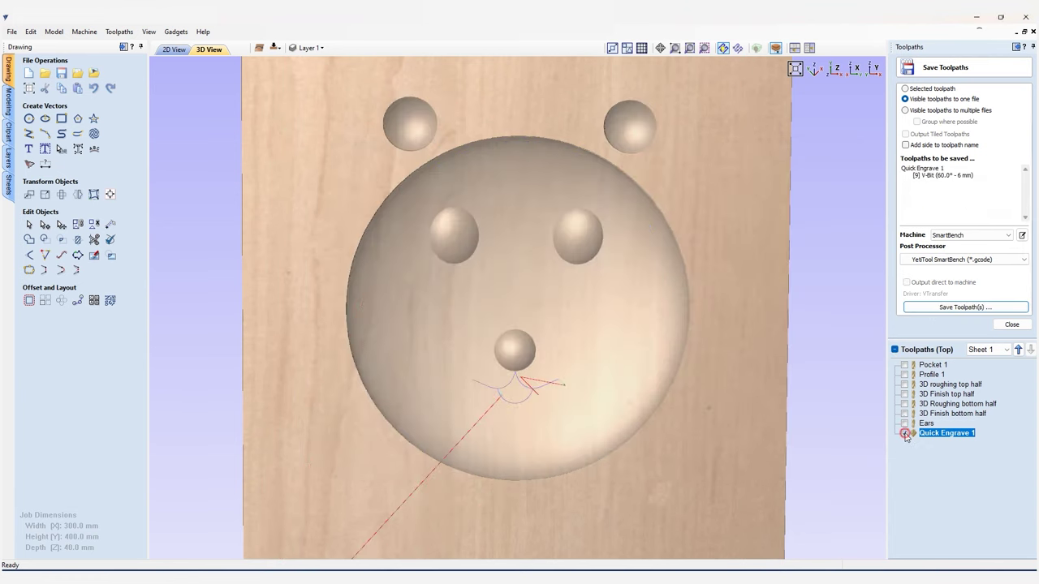
click(966, 307)
text(60 degree V Bit)
key(Return)
click(1011, 324)
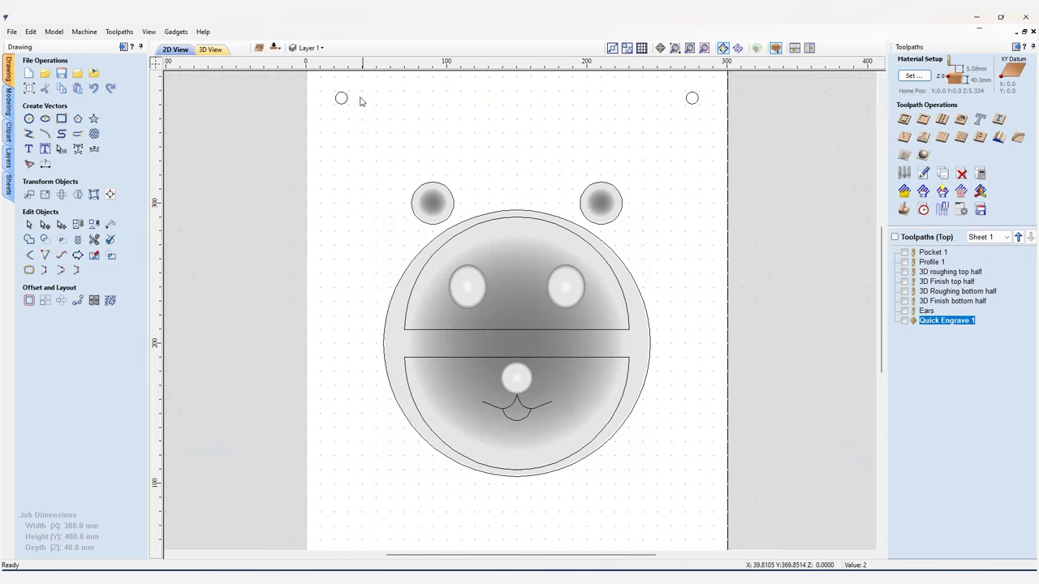
- Switch to the bottom side of the job and insert the Dome_Dish_90 component from the Domes (Dishes) clipart
click(275, 47)
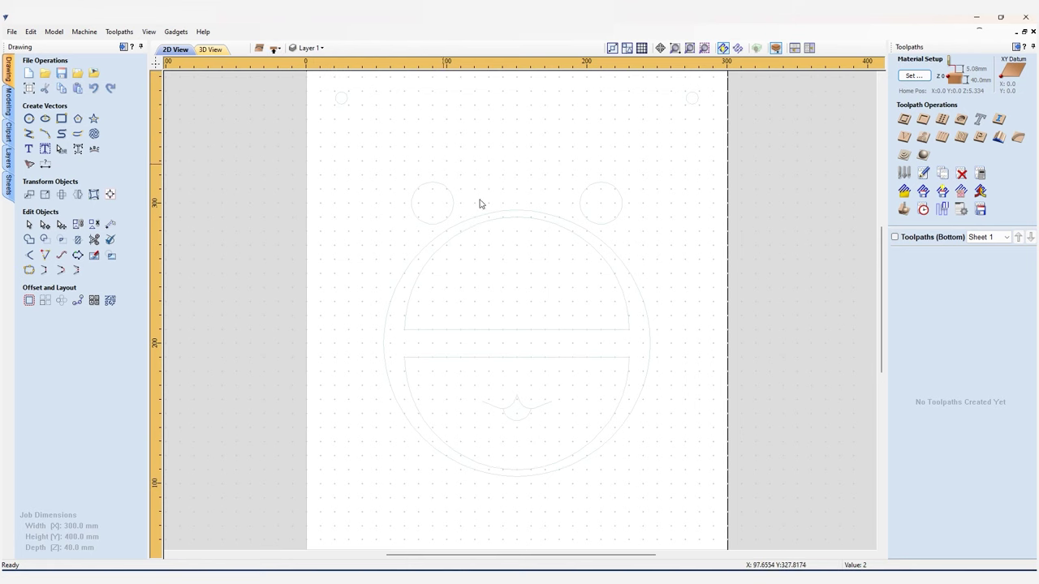
middle_drag(547, 301, 529, 264)
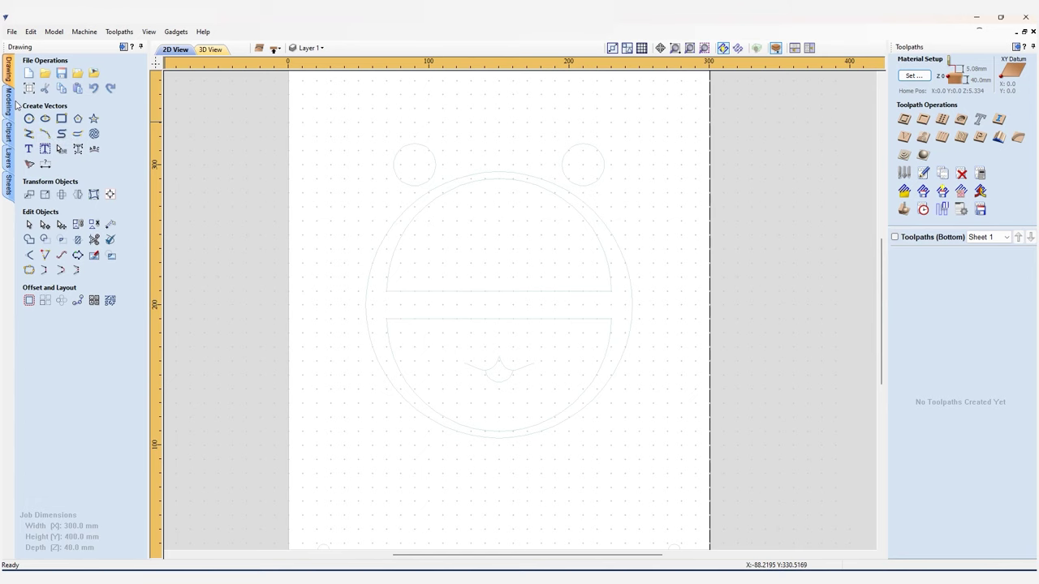
click(9, 135)
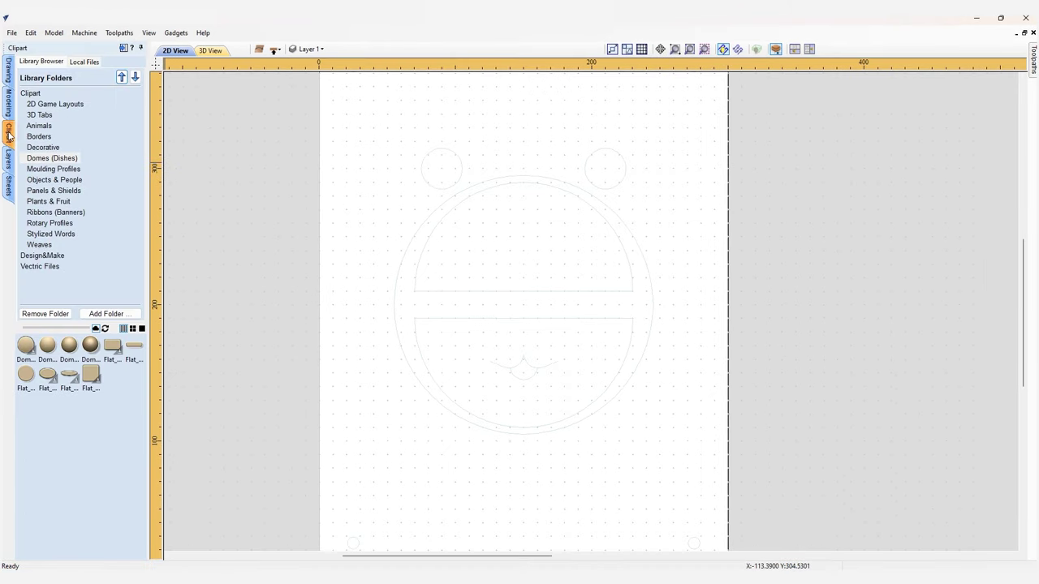
double_click(91, 346)
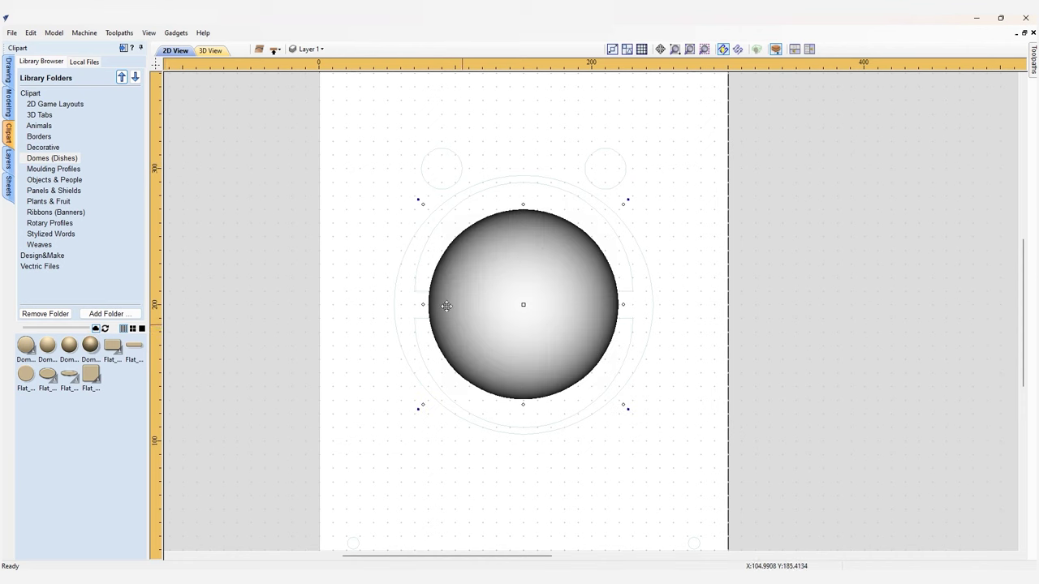
- Scale the bottom-side dome about its centre to 210 mm width and height with linked proportions
click(10, 71)
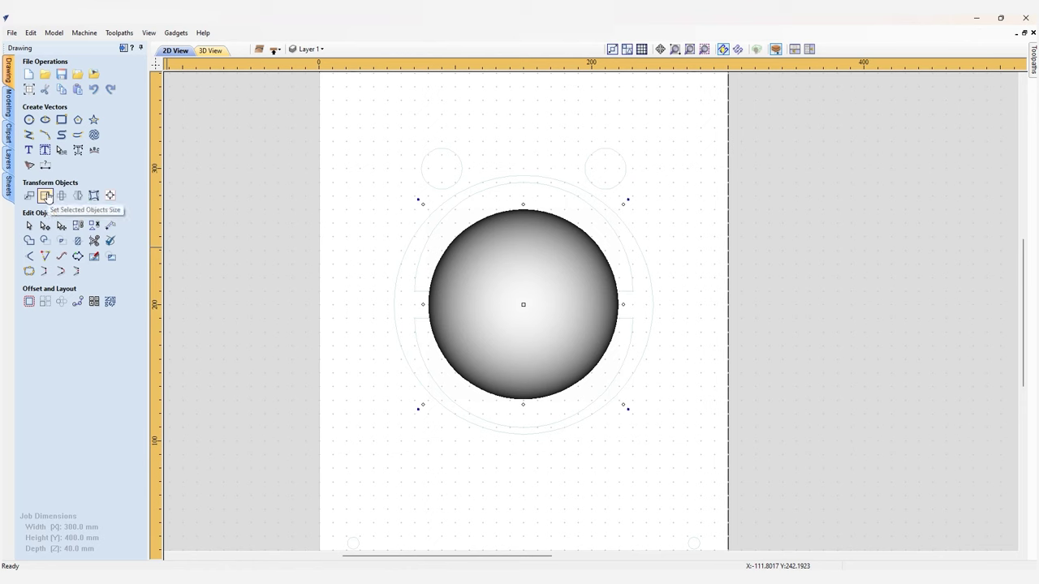
click(46, 196)
double_click(87, 222)
text(210.0)
click(41, 317)
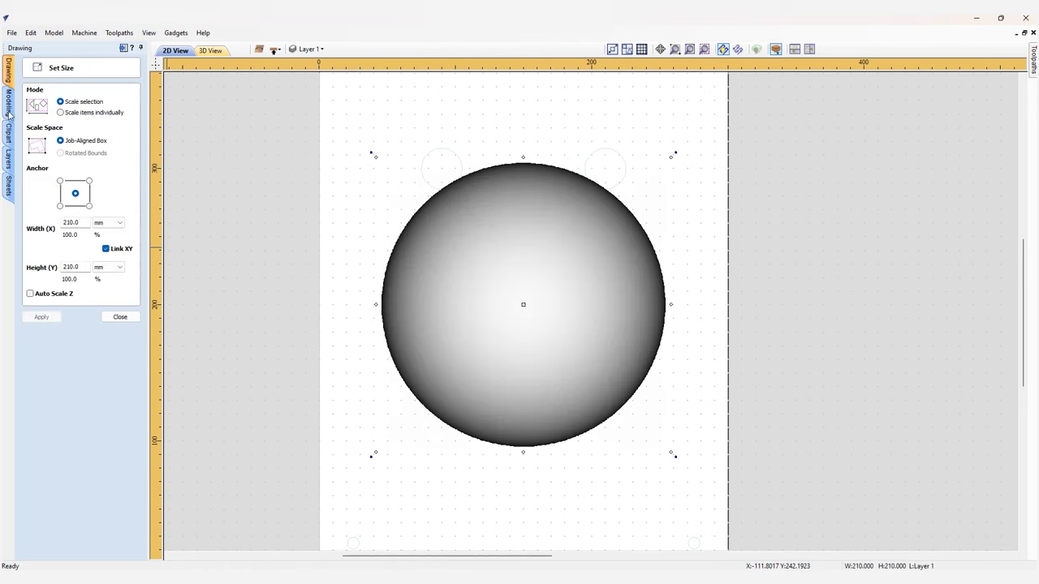
- Add a zero plane to the bottom-side model and show the model in 3D
click(8, 102)
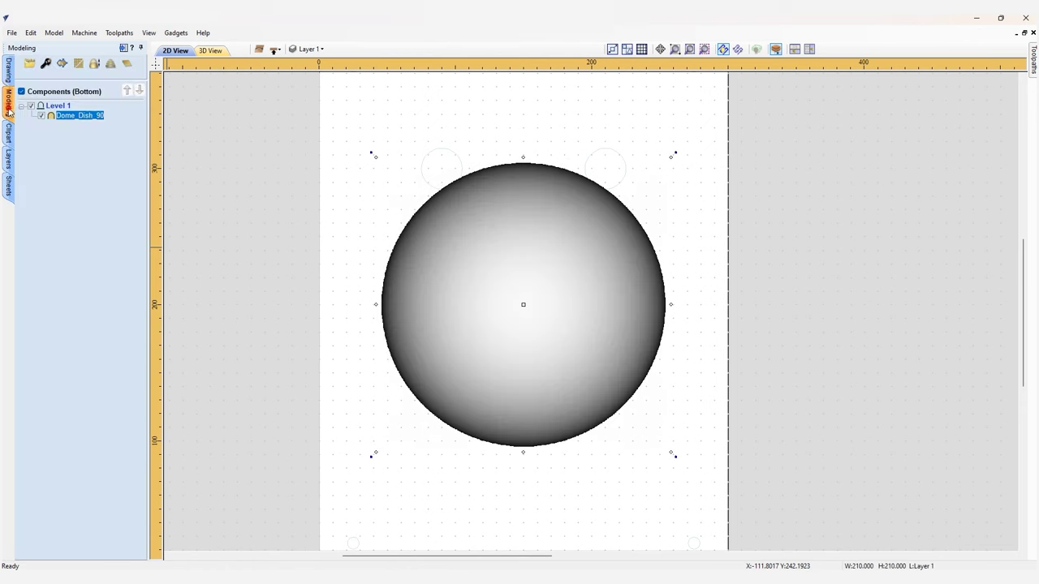
click(126, 64)
key(F3)
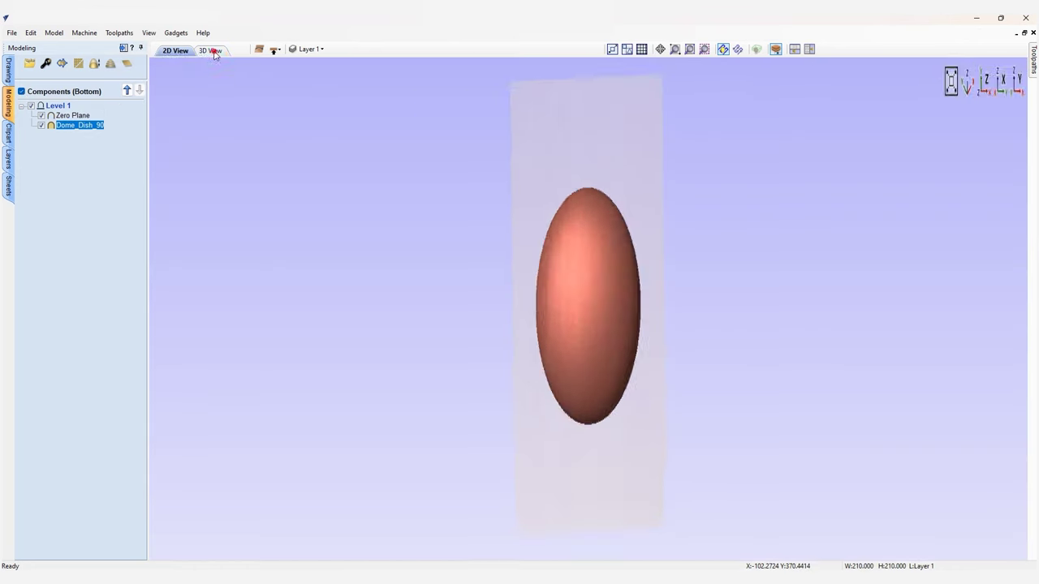
- Set the Dome_Dish_90 component to the Add combine mode with a shape height of 40 mm
double_click(71, 128)
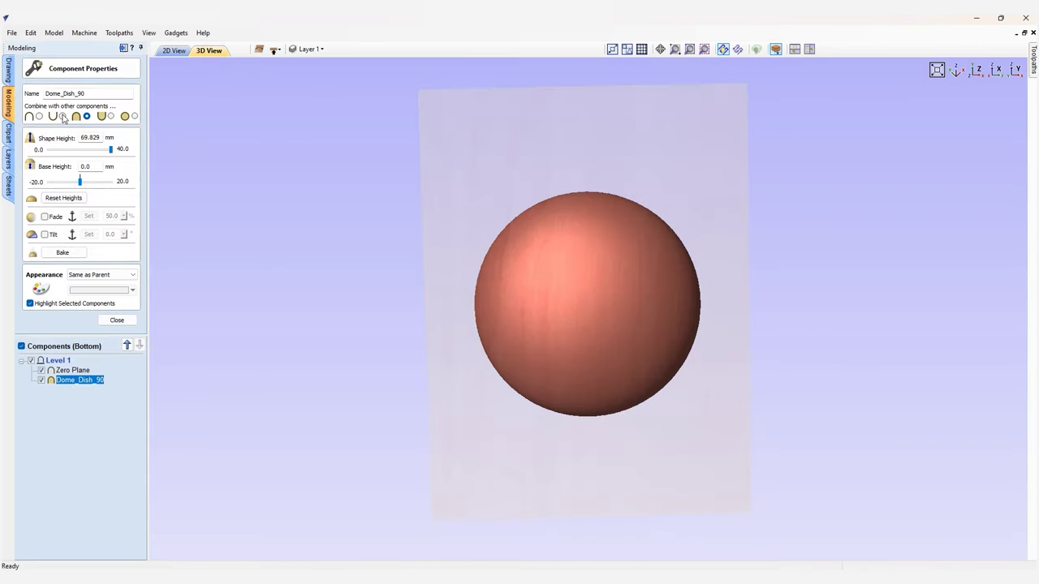
click(39, 116)
drag(101, 137, 58, 142)
key(Return)
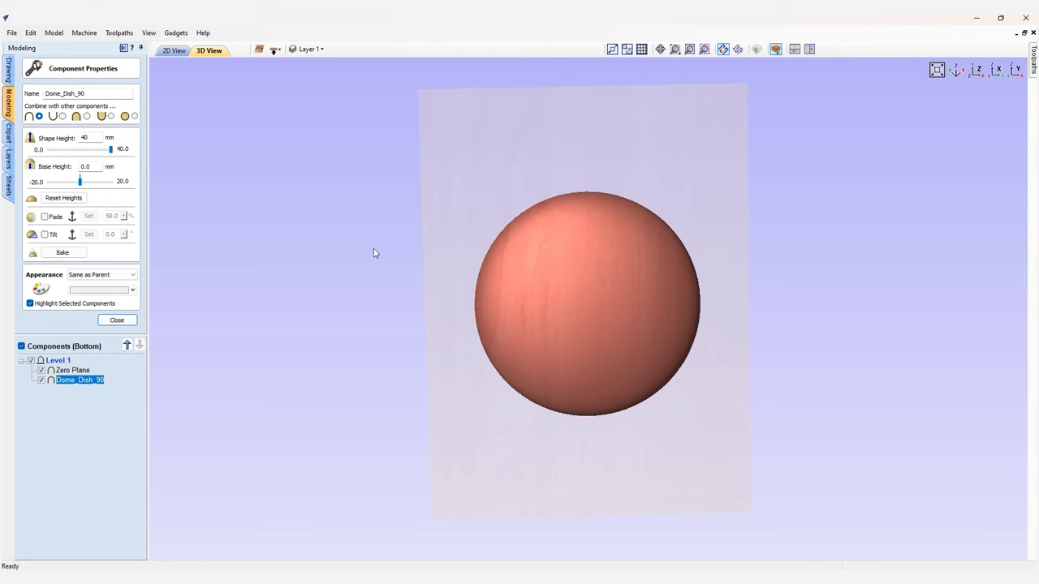
click(119, 322)
- Look up the left ear's size and both ears' absolute centre positions on the top side
click(175, 51)
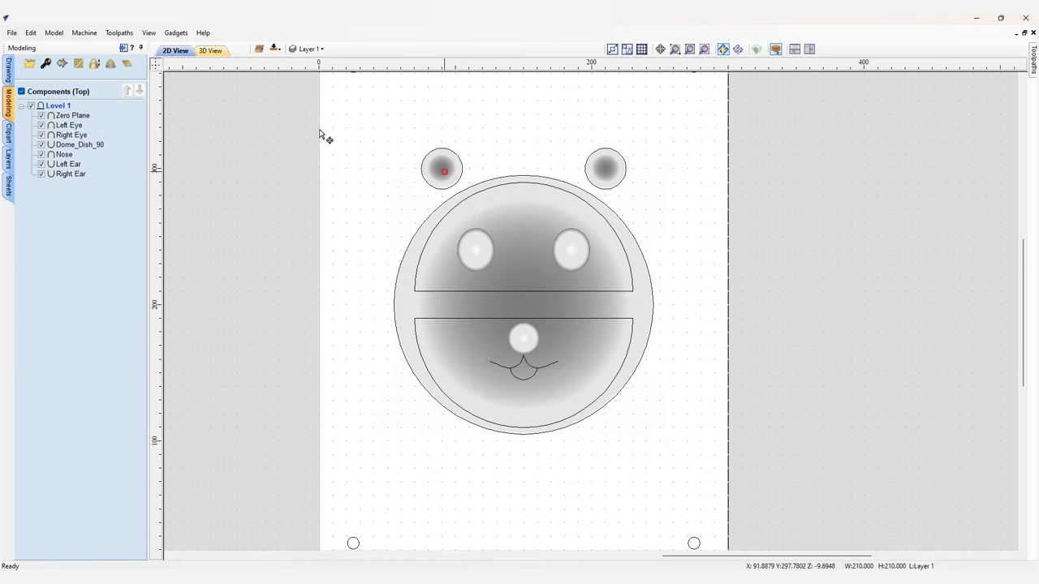
key(t)
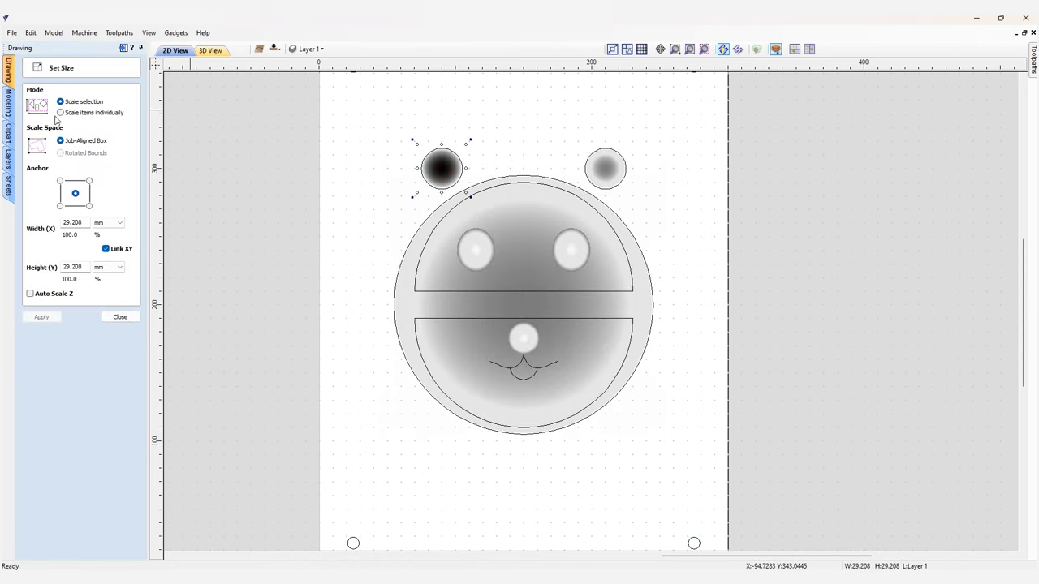
click(120, 317)
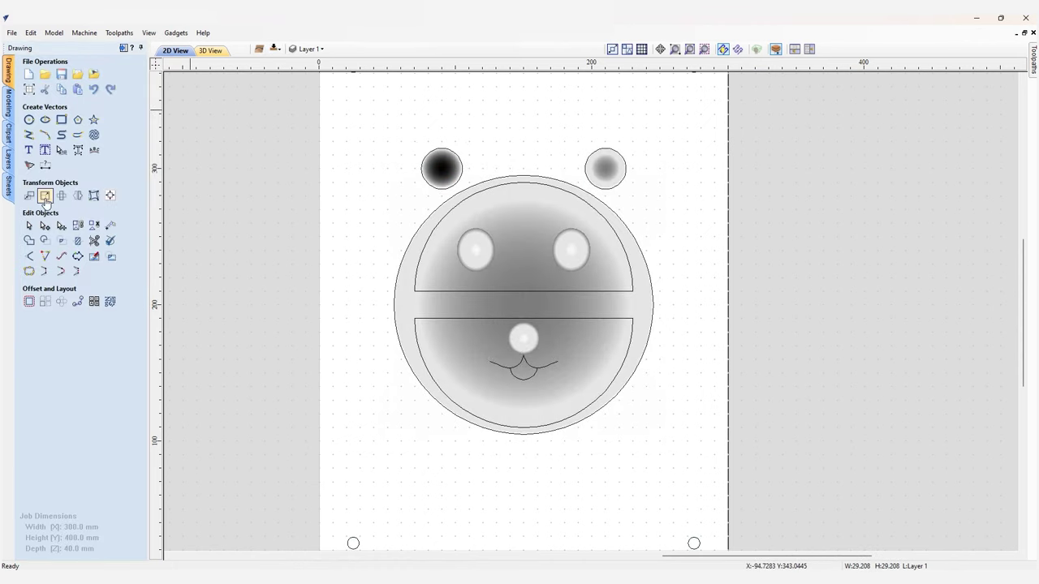
click(45, 197)
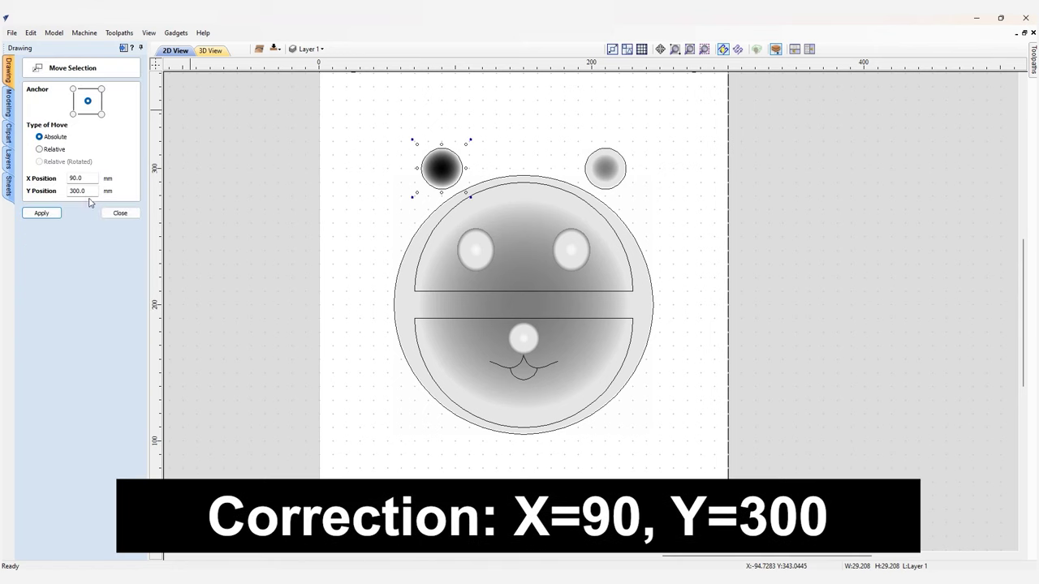
click(119, 214)
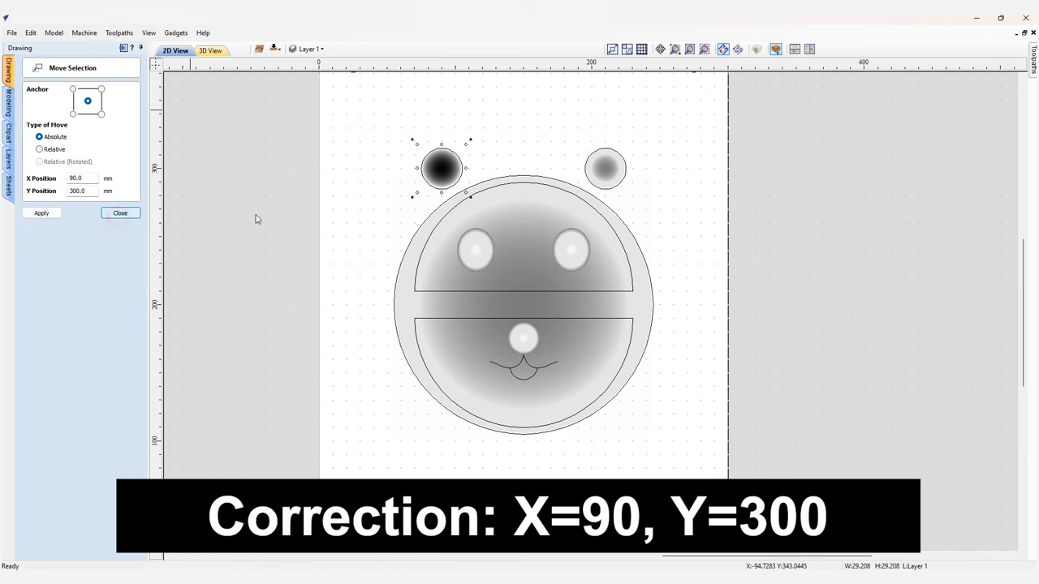
click(605, 169)
click(28, 195)
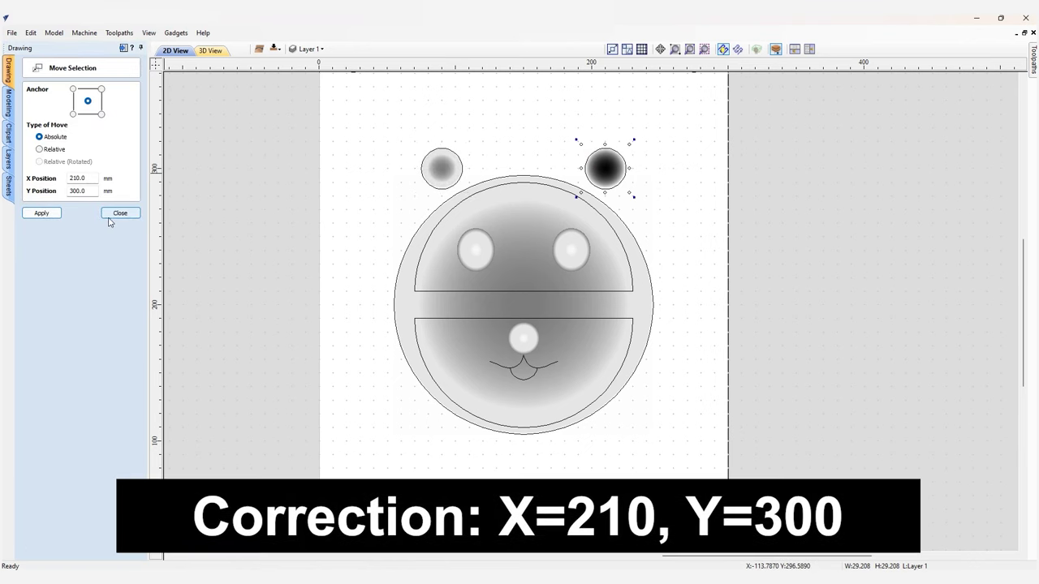
click(134, 217)
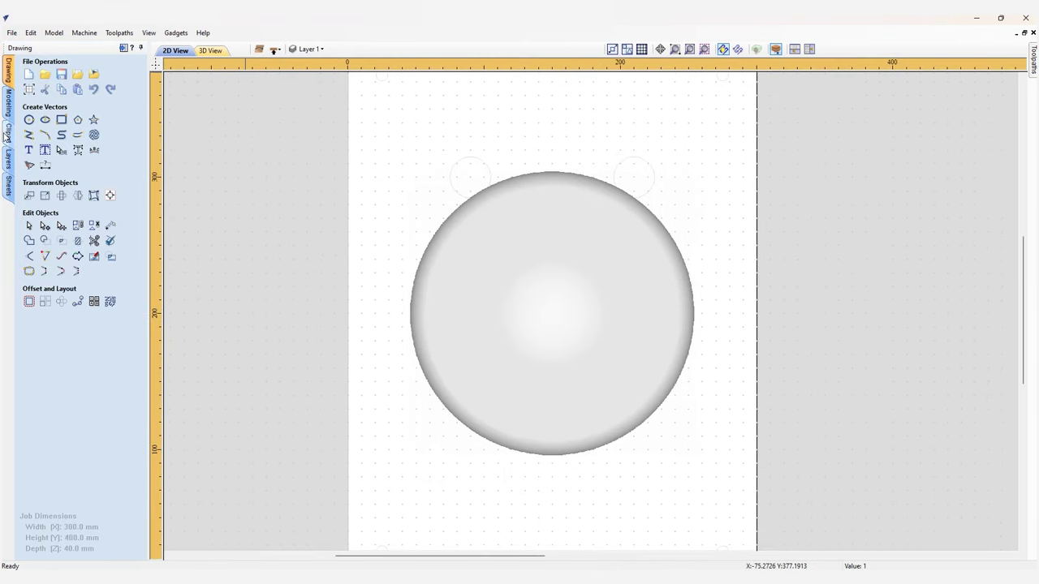
- On the bottom side, insert the third dome from the Domes (Dishes) clipart and move its centre to absolute X 90, Y 300 mm
click(9, 134)
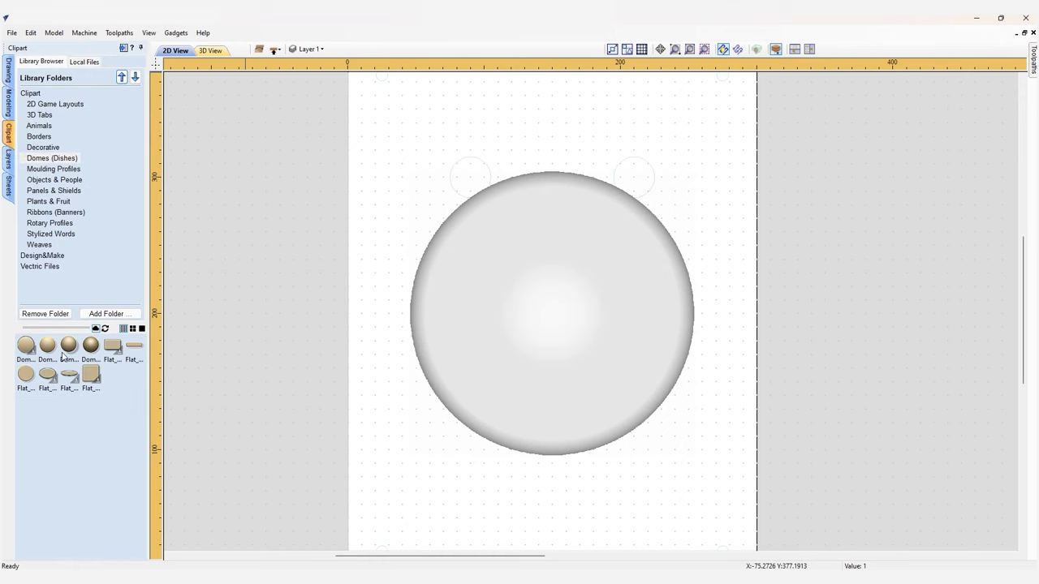
drag(69, 346, 494, 406)
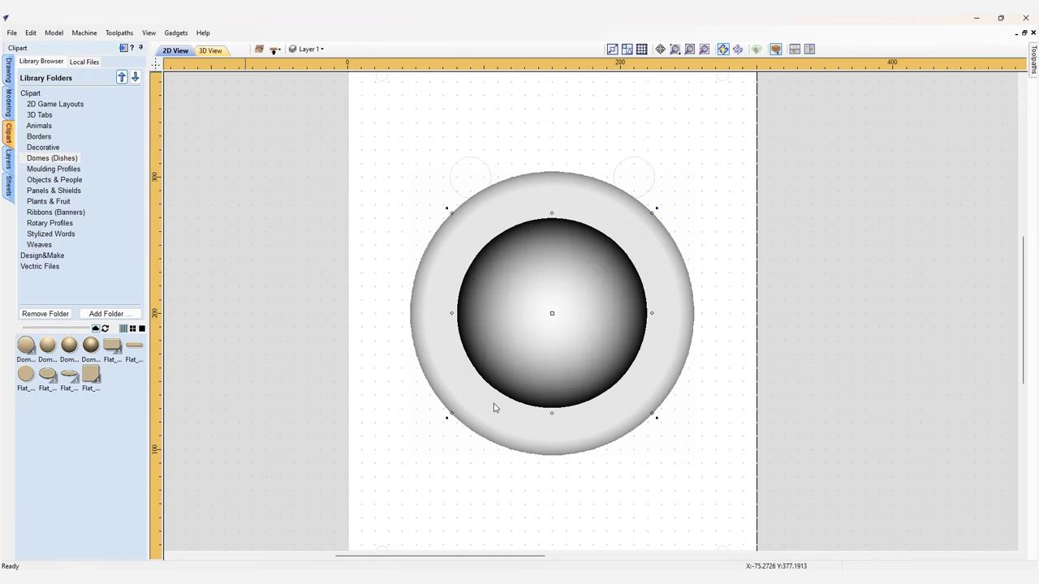
click(9, 75)
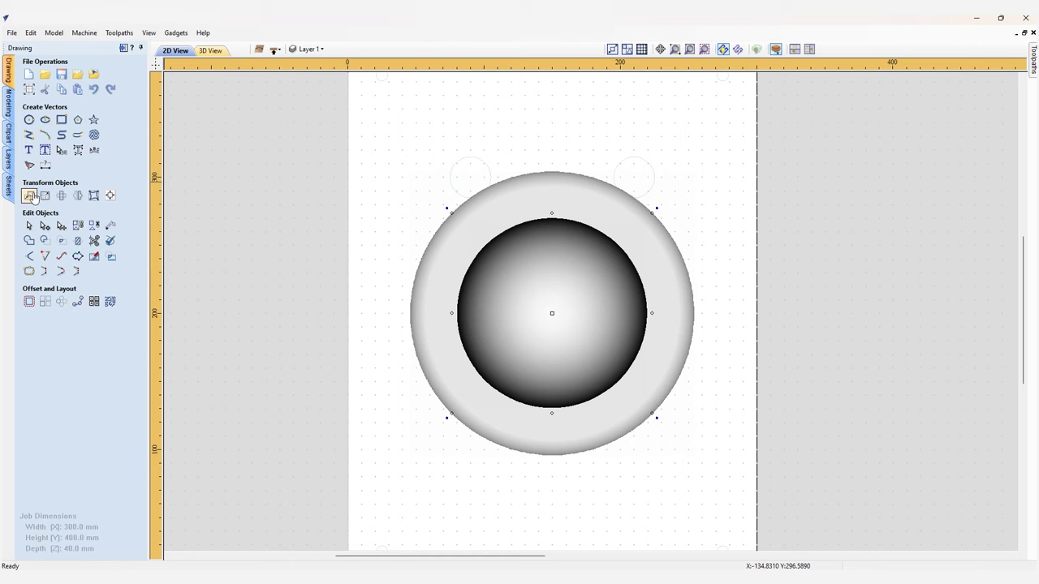
click(29, 197)
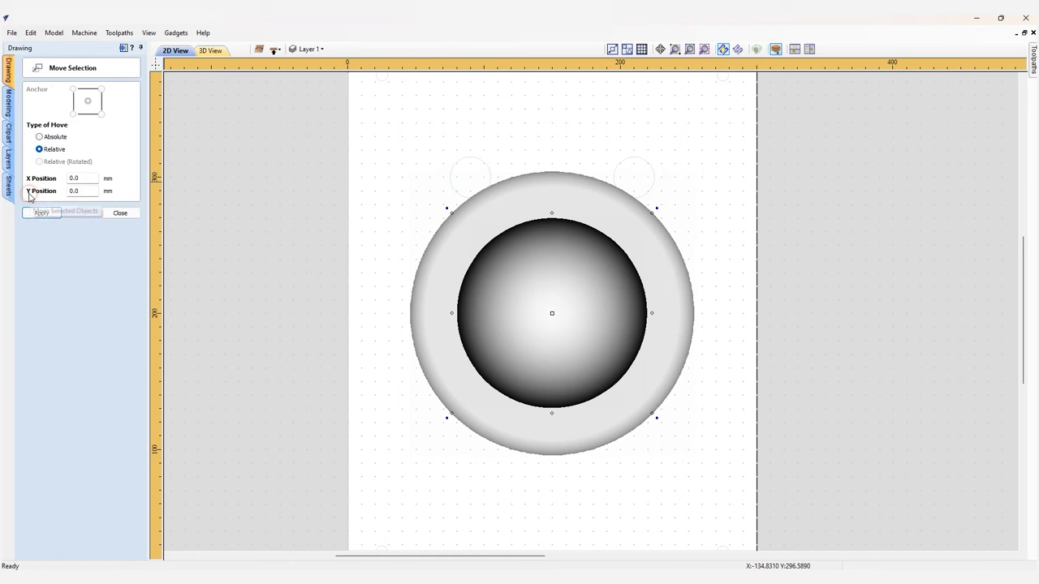
double_click(86, 177)
click(77, 190)
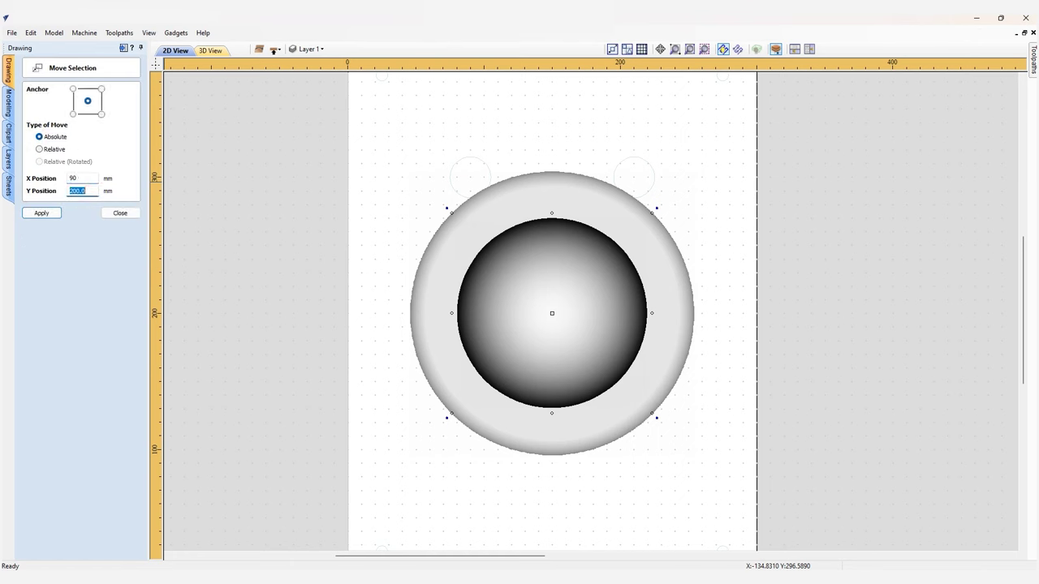
click(44, 212)
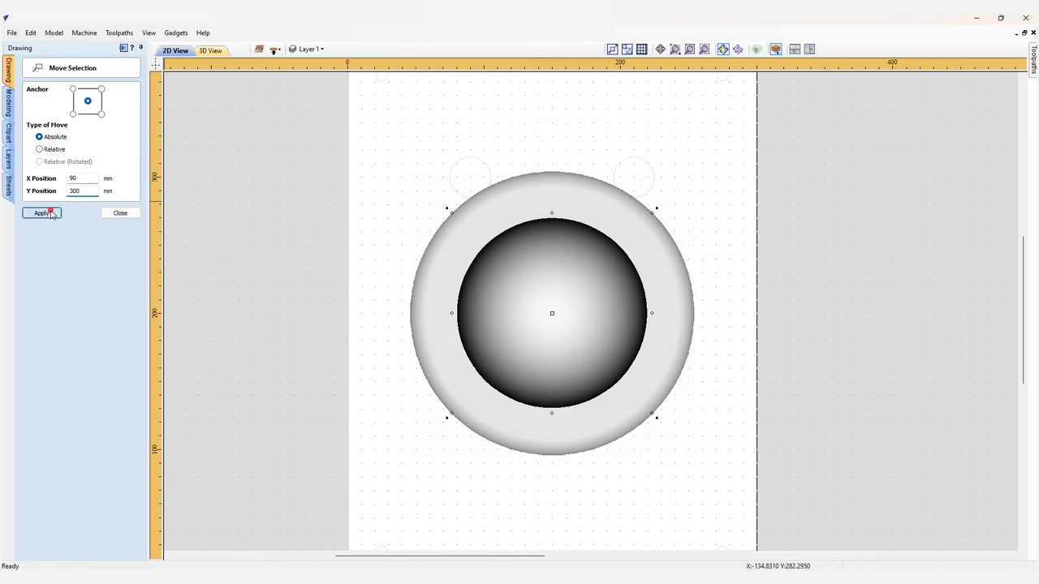
click(117, 213)
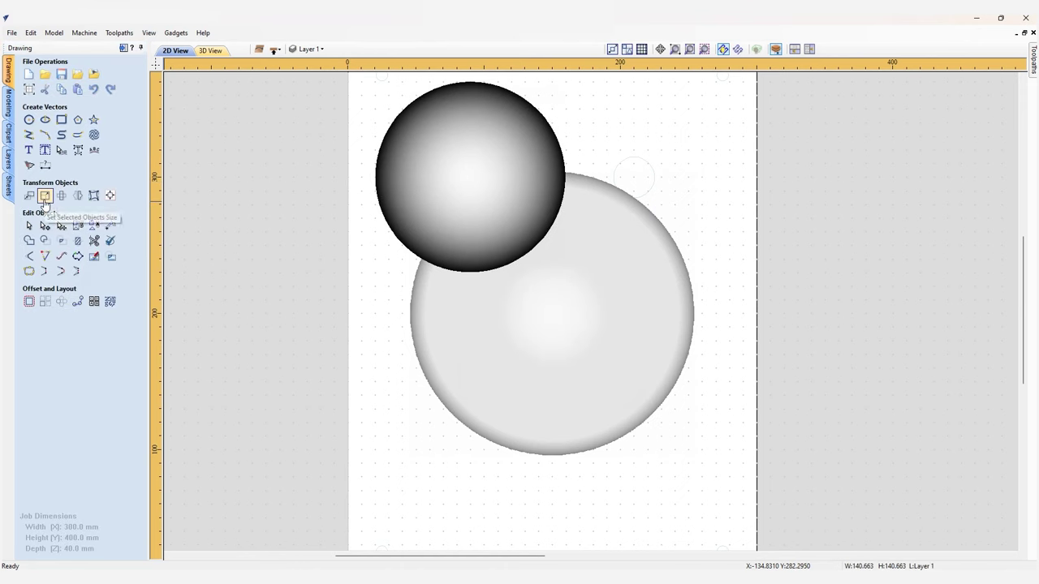
- Scale the new ear dome about its centre to 40 mm width and height with linked proportions
click(61, 195)
drag(87, 222, 65, 222)
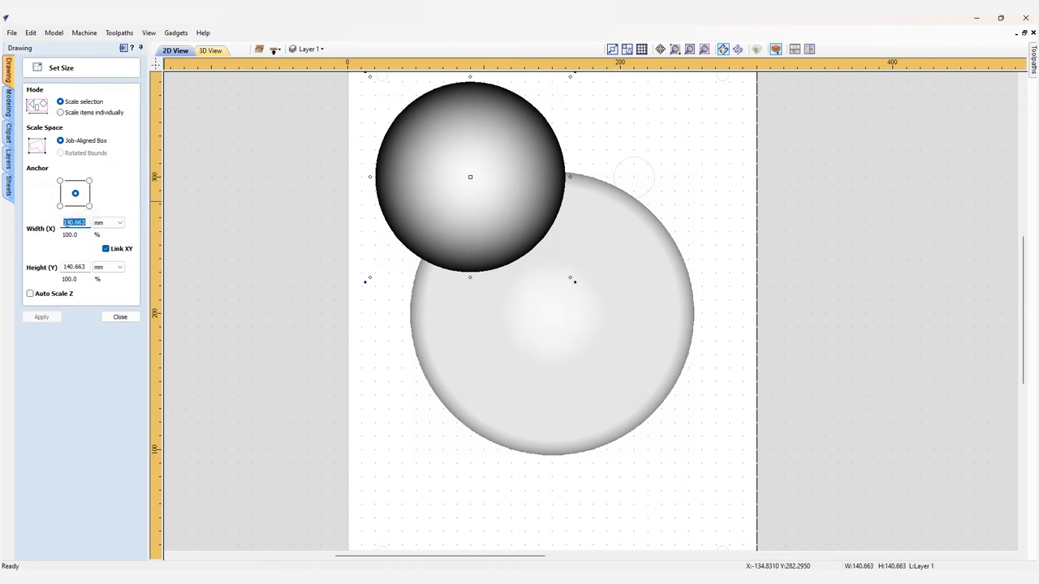
text(40)
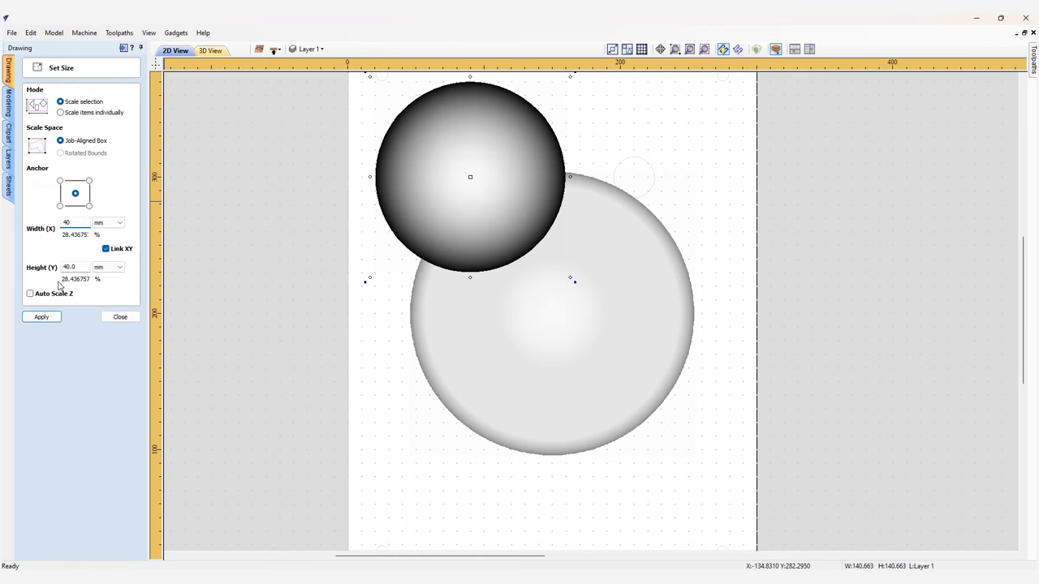
click(44, 317)
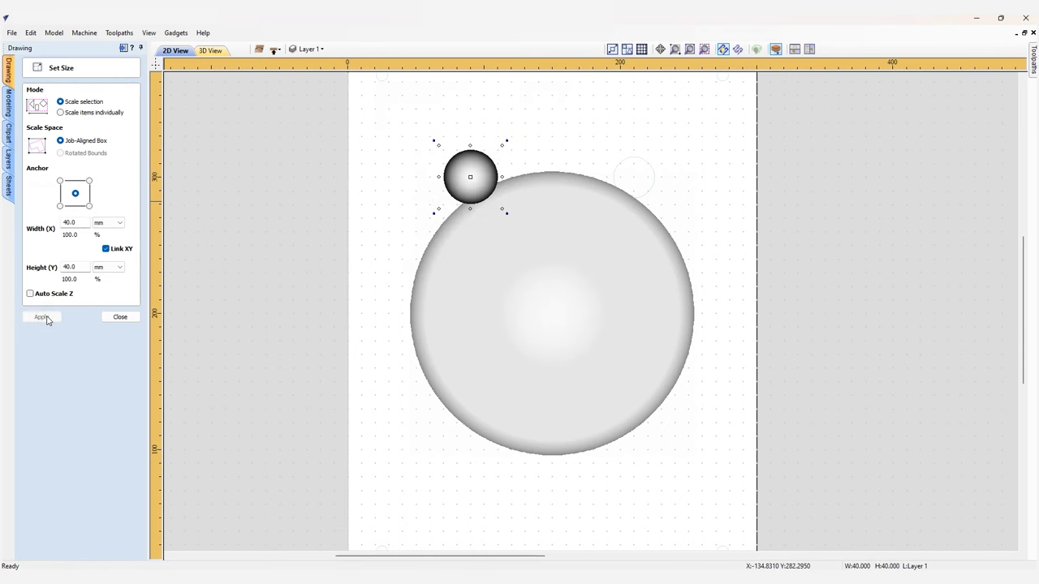
click(120, 317)
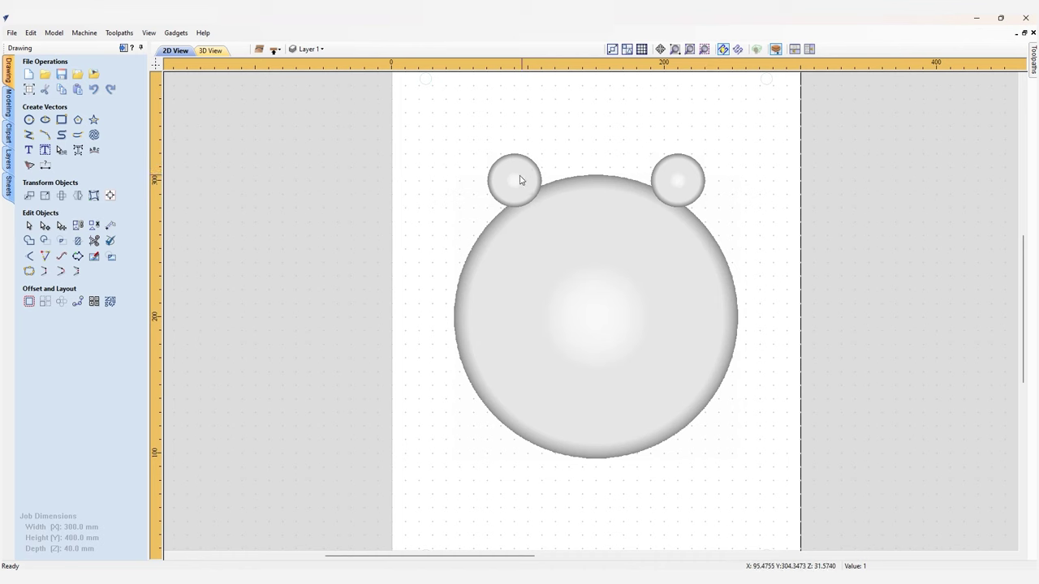
- Rename the left ear's dome component as Left Ear and set its shape height to 20 mm
click(9, 113)
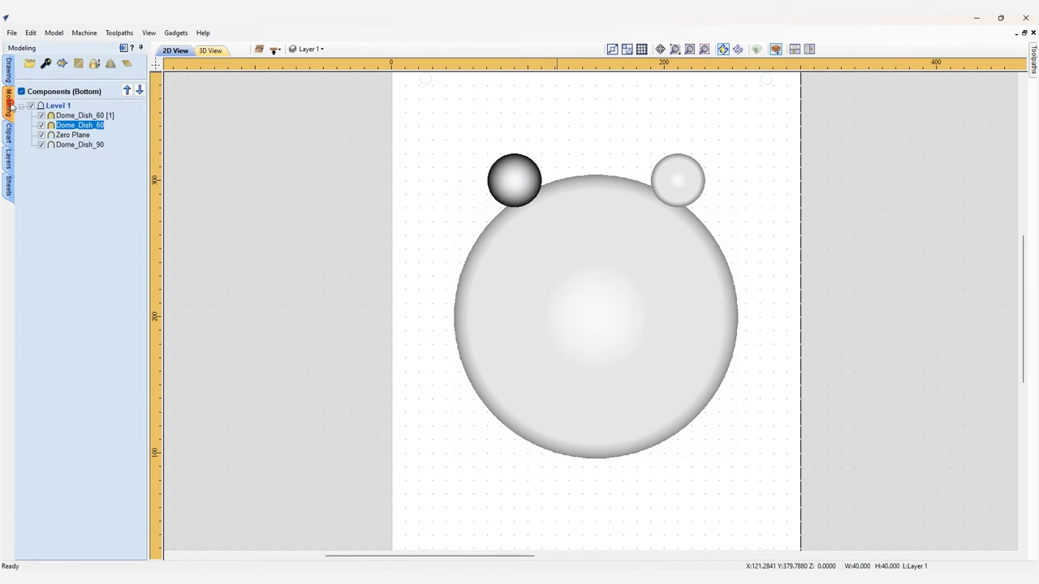
ctrl+click(78, 126)
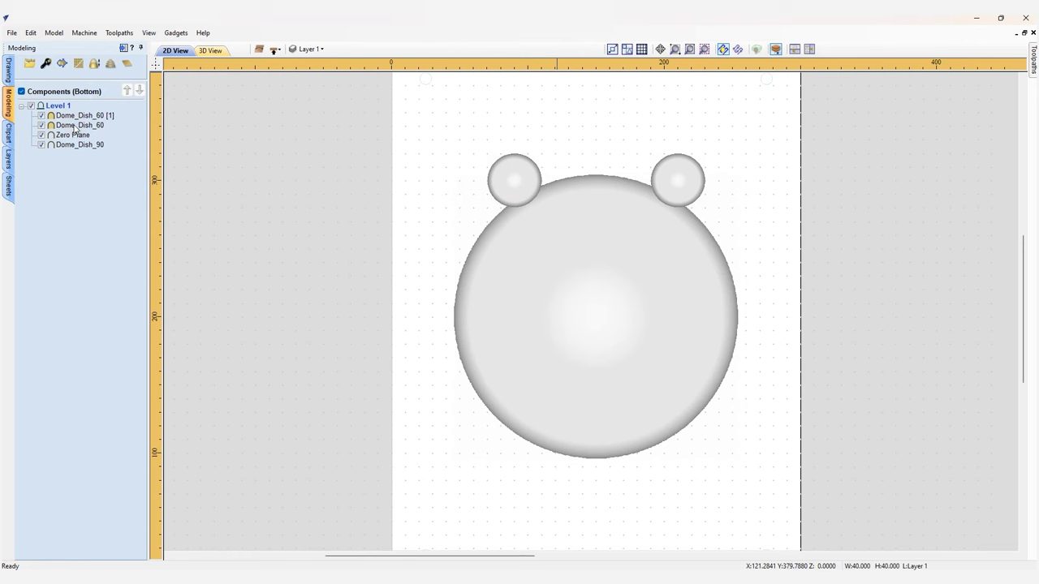
double_click(59, 126)
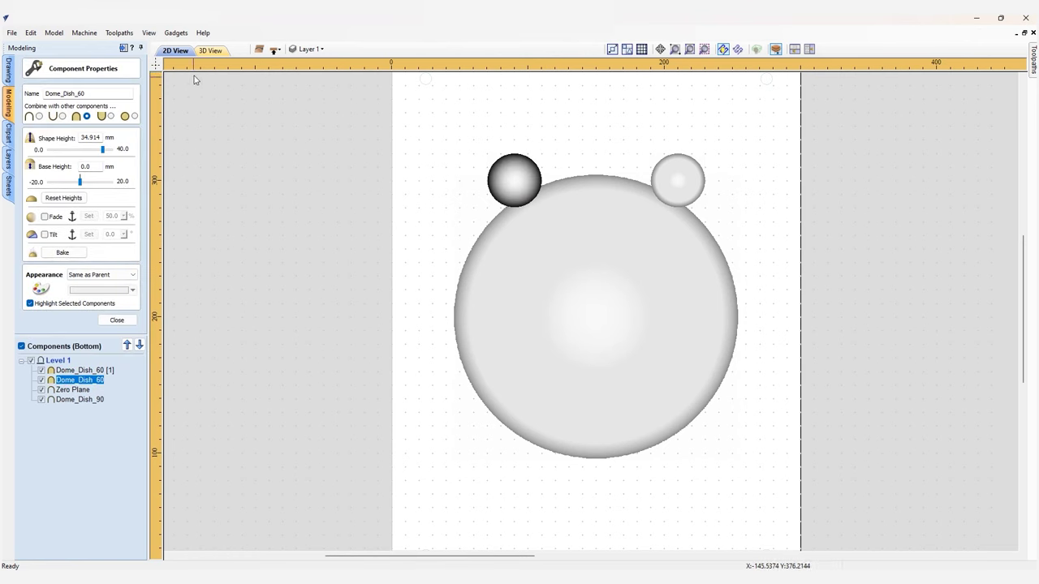
click(210, 51)
double_click(81, 93)
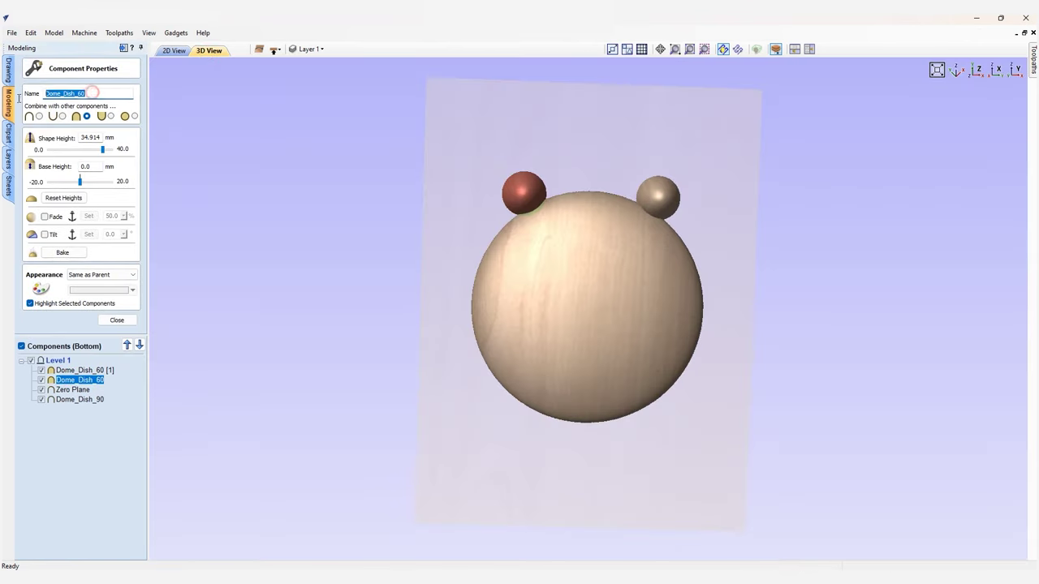
text(Left Ear)
key(Return)
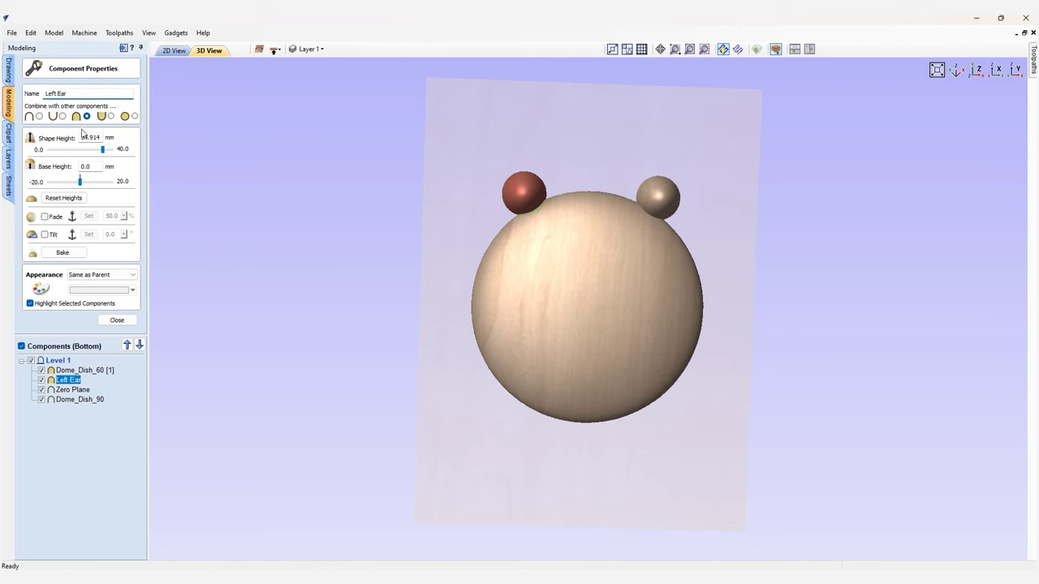
double_click(91, 137)
text(20)
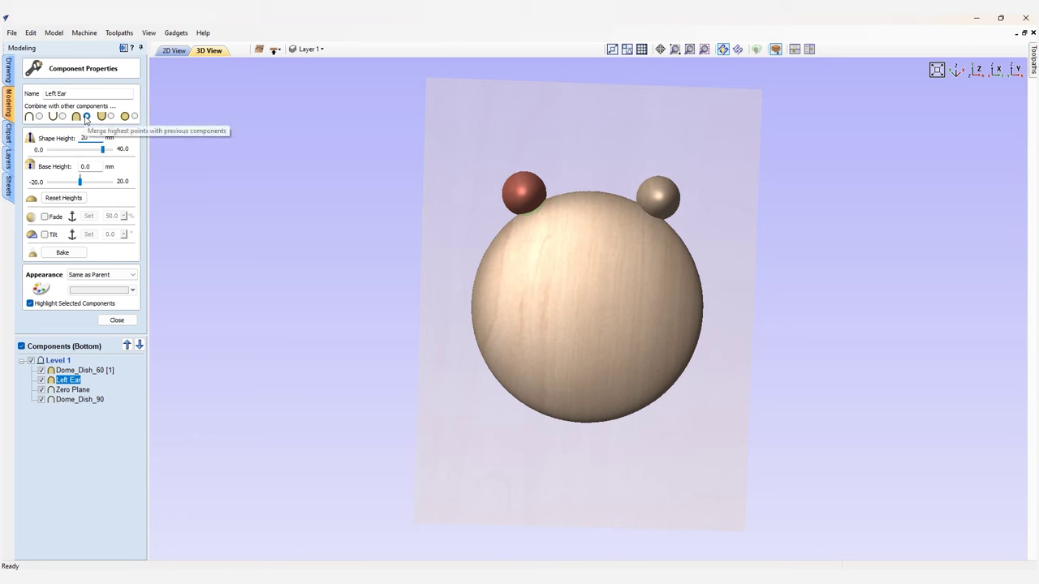
key(Return)
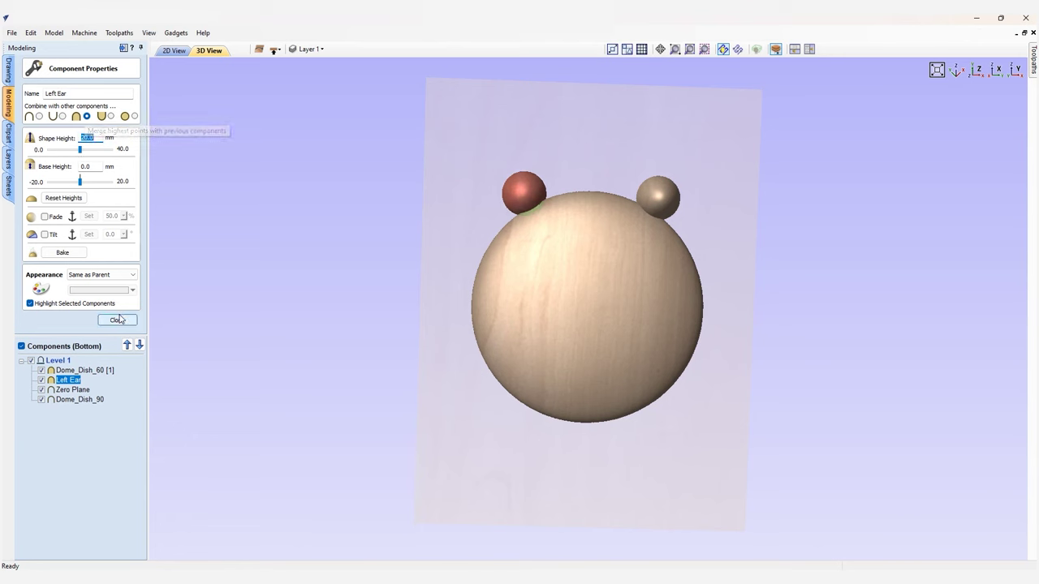
click(117, 320)
- Rename the Dome_Dish_60 [1] component as Right Ear and set its shape height to 20 mm
double_click(84, 120)
triple_click(104, 95)
text(Righ)
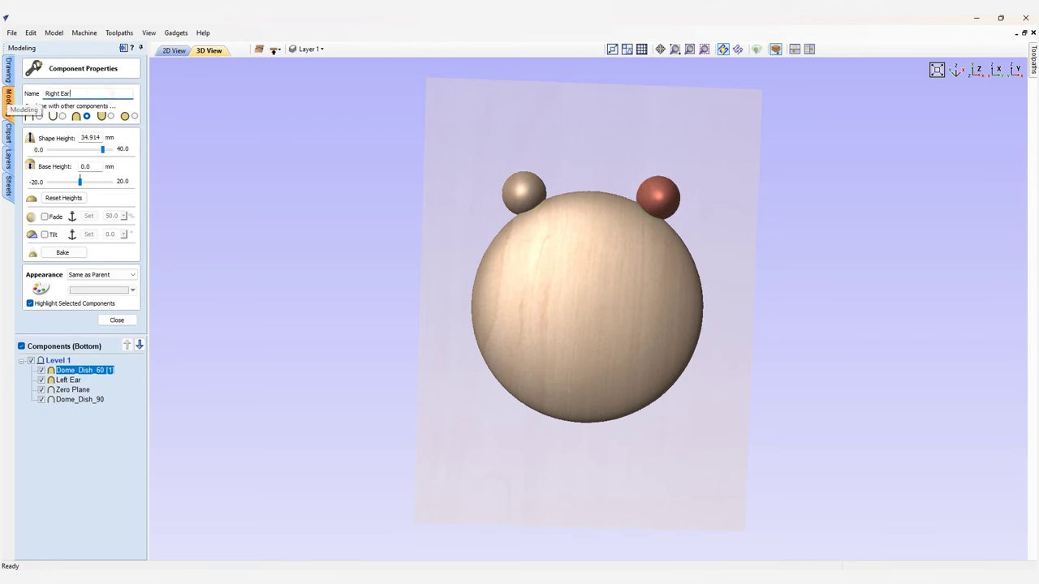
text(t Ear)
key(Return)
double_click(100, 138)
text(20)
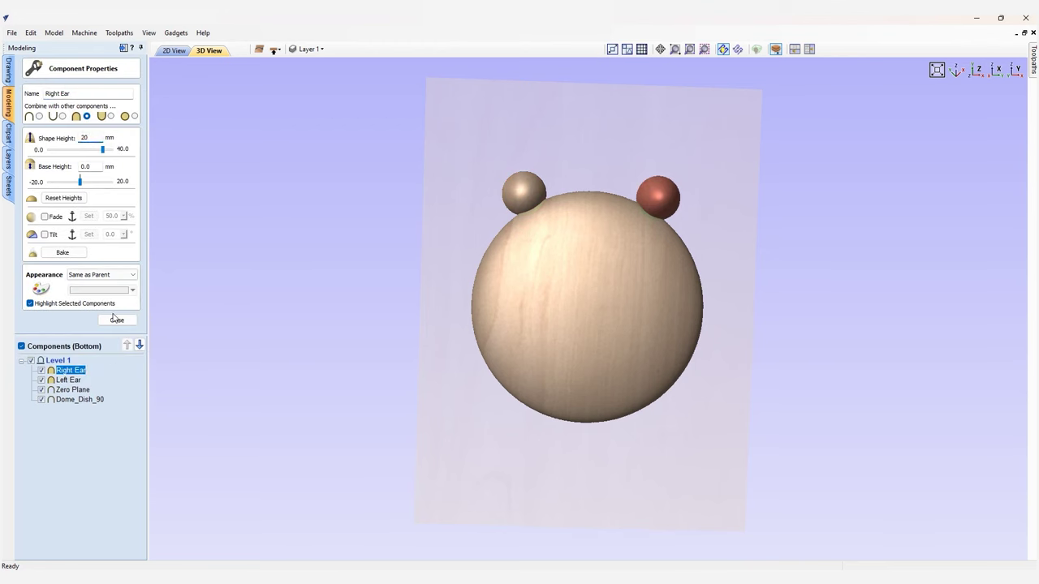
- Draw a 210 mm diameter circle centred at X 150, Y 200 around the bowl dome
key(F2)
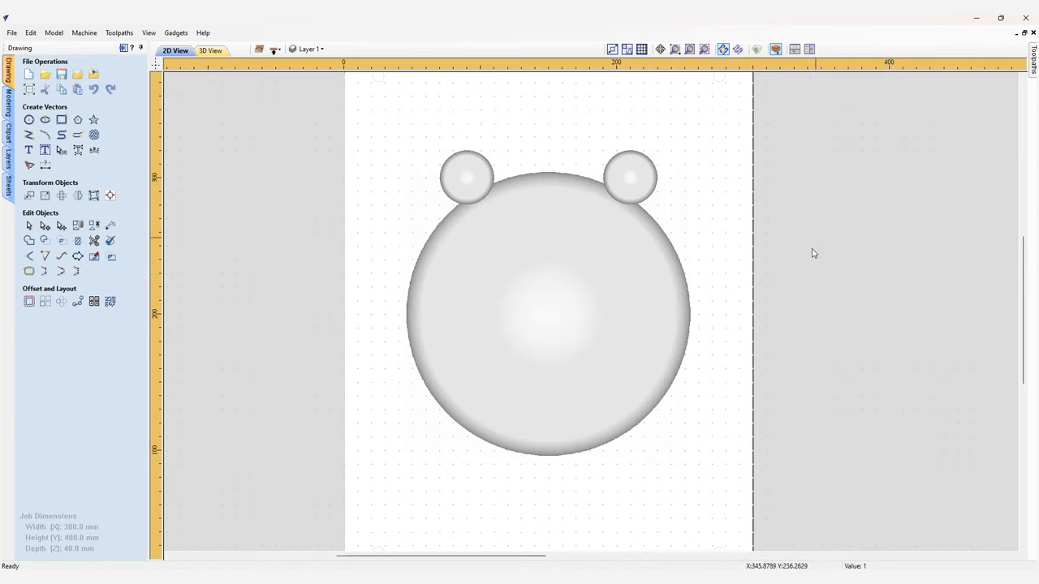
click(29, 120)
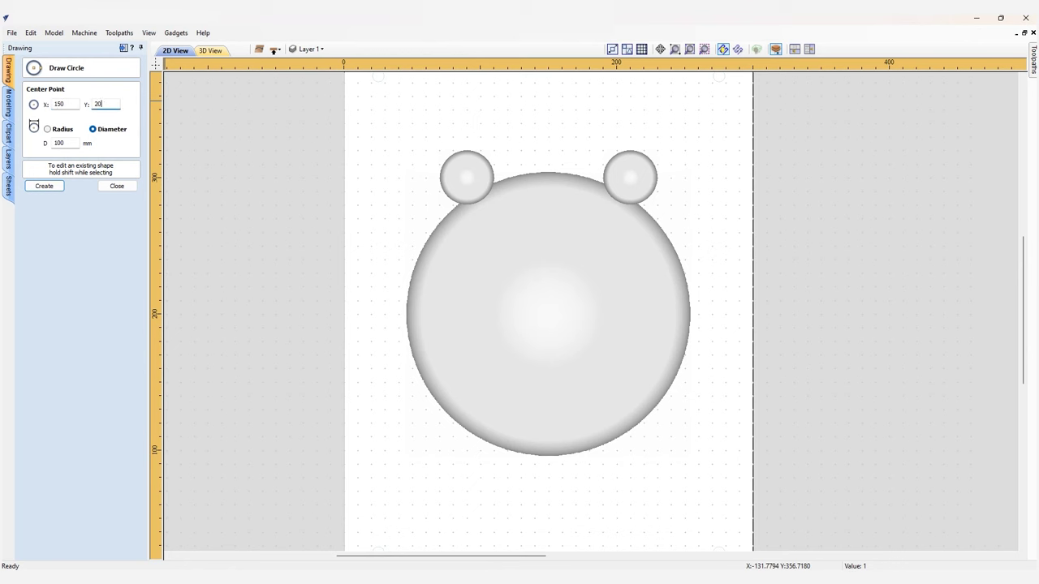
key(Tab)
text(2)
click(48, 186)
click(118, 187)
- Draw two 40 mm diameter circles around the ears, centred at X 90, Y 300 and X 210, Y 300
click(30, 119)
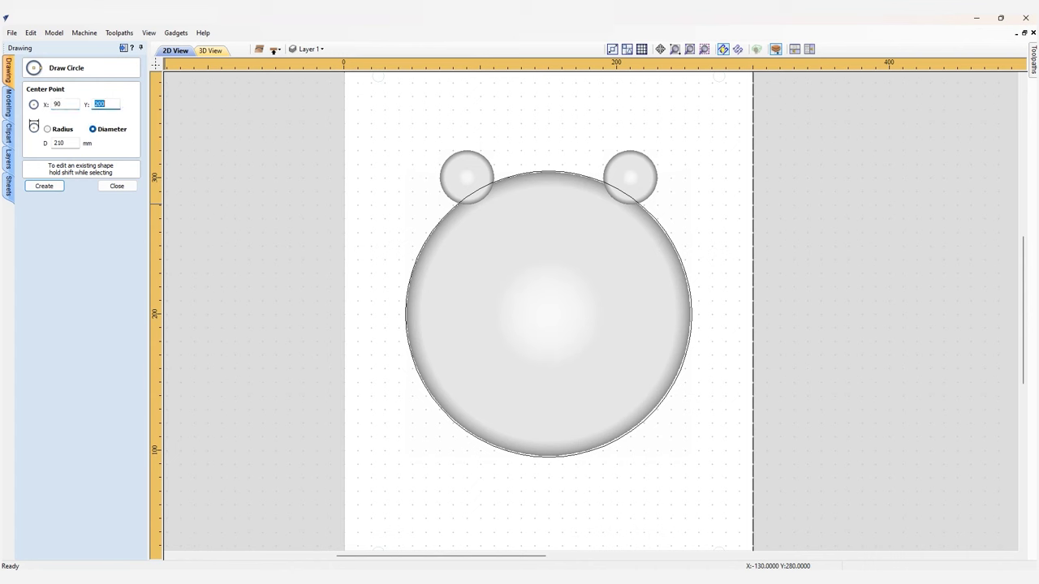
key(Tab)
key(Tab)
double_click(60, 104)
text(210)
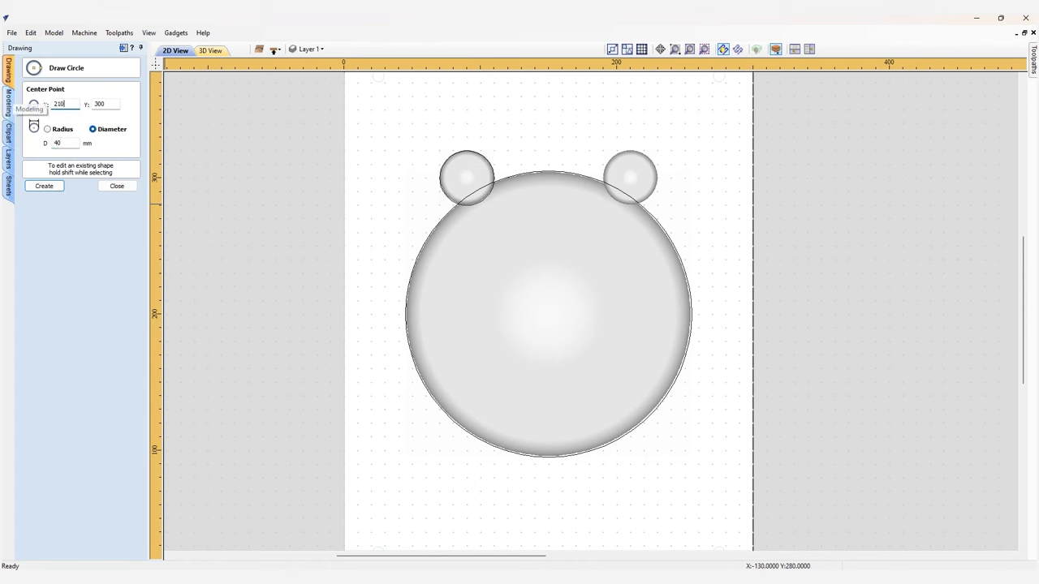
click(44, 186)
click(117, 186)
- Trim away the overlapping inner arcs where the ear circles cross the bowl circle, leaving one joined bear-head outline
scroll(645, 209, up, 5)
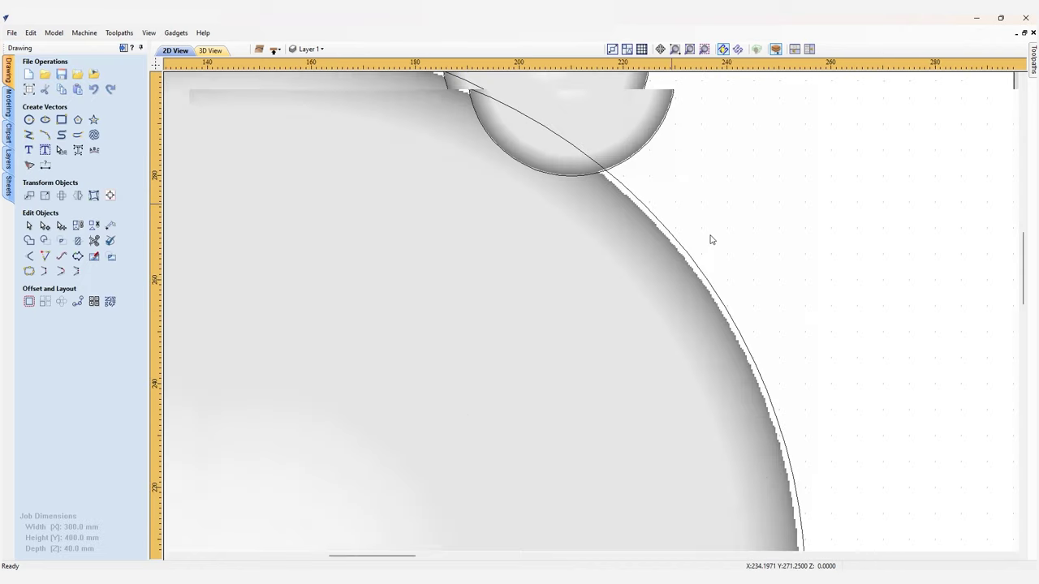
scroll(710, 239, down, 3)
click(118, 239)
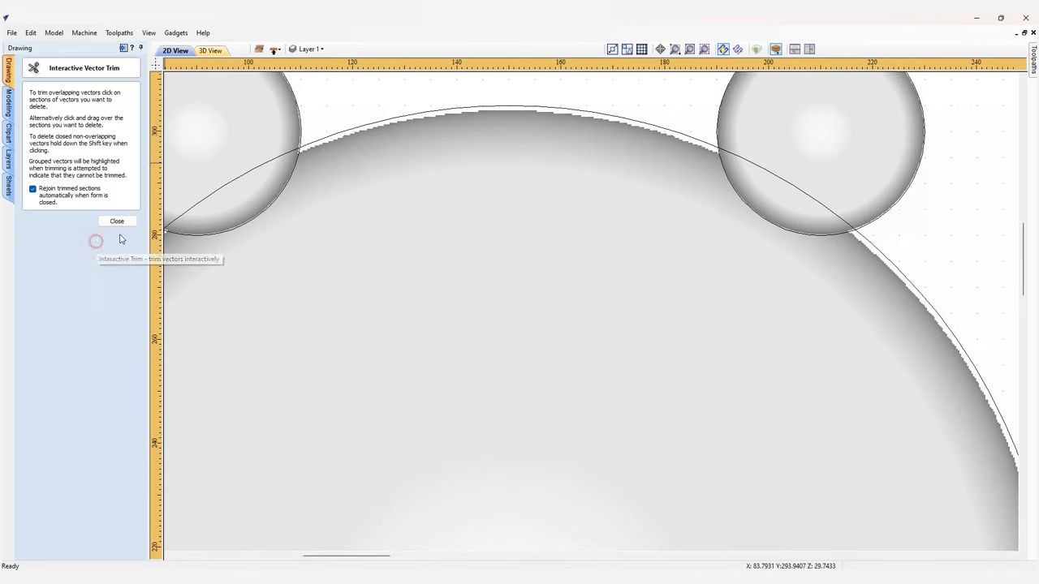
scroll(395, 237, up, 5)
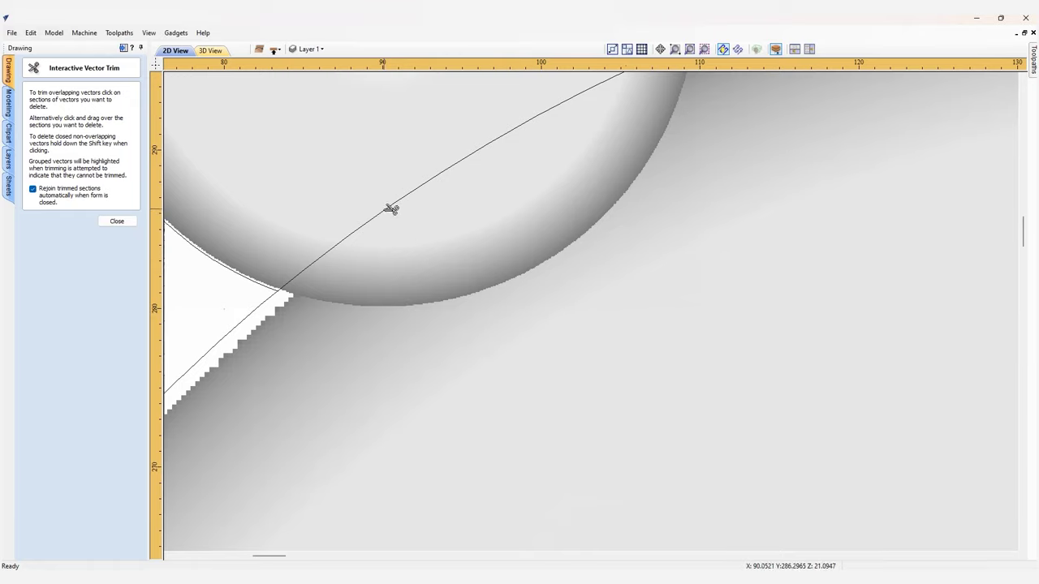
scroll(545, 216, down, 3)
scroll(566, 209, up, 5)
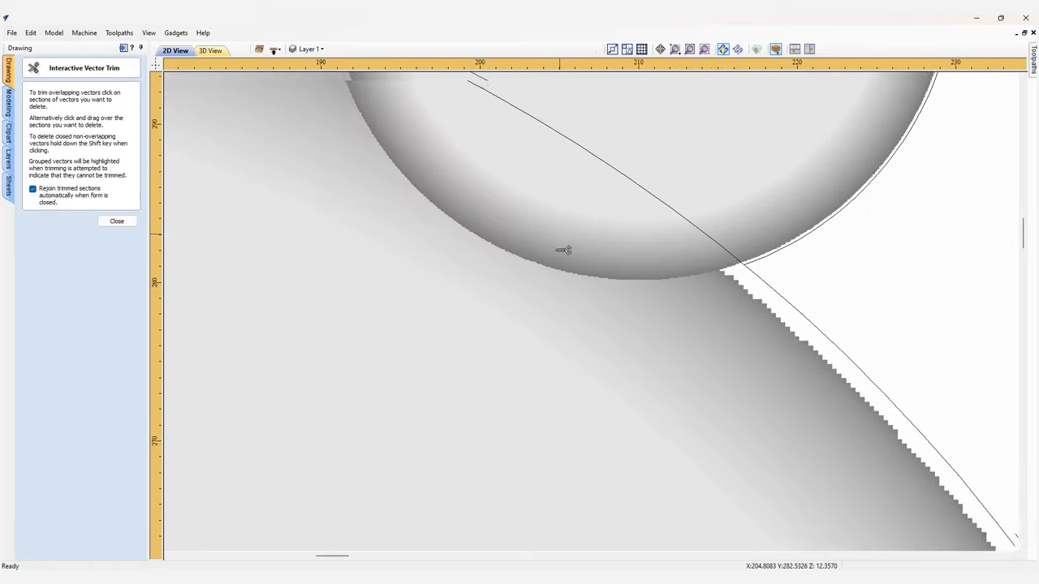
click(592, 169)
scroll(592, 169, down, 5)
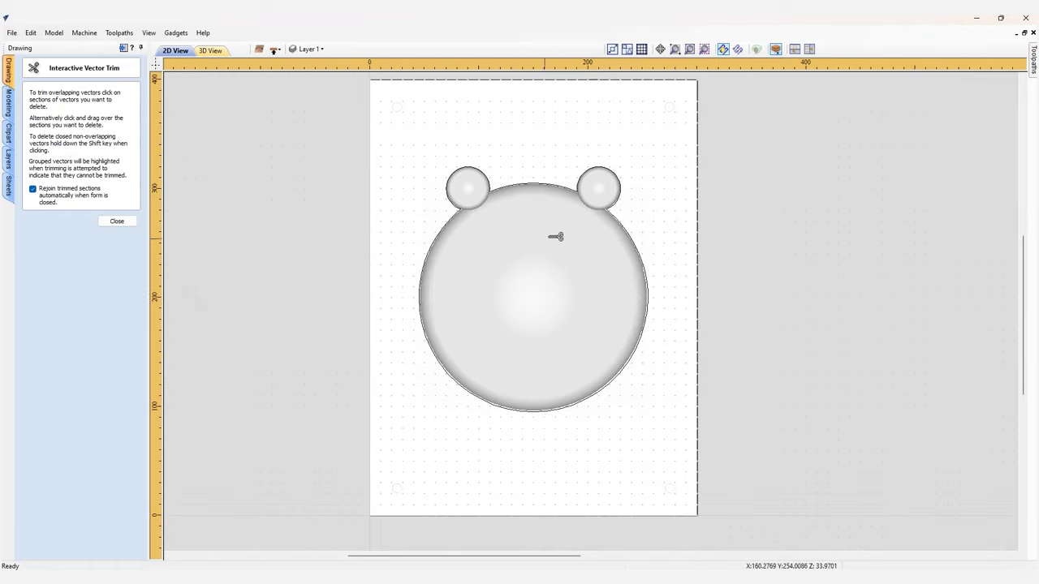
click(117, 221)
- Draw a 100 mm diameter circle centred at X 150, Y 200 on the bowl's base
scroll(626, 225, up, 2)
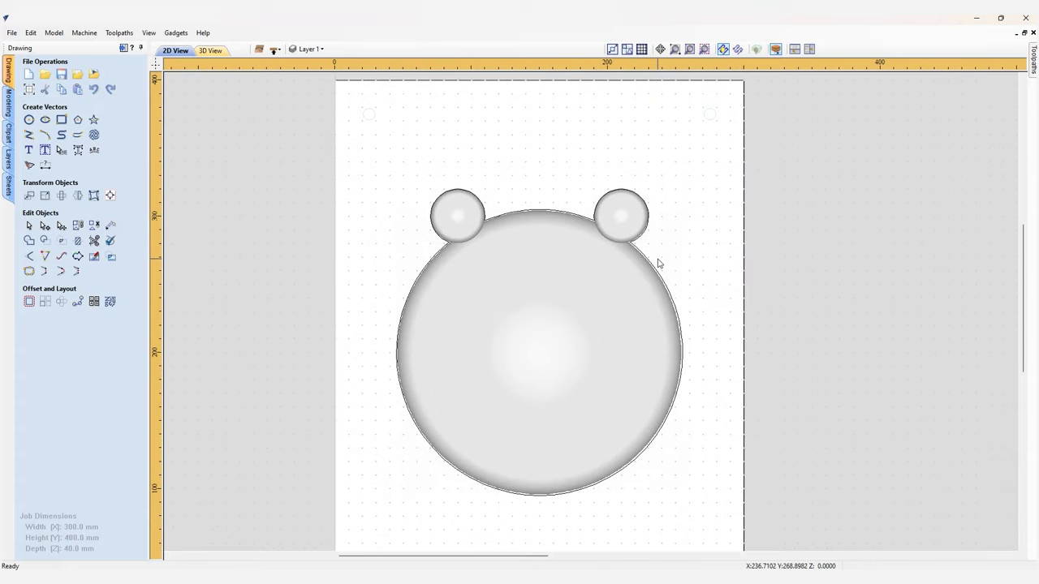
click(28, 119)
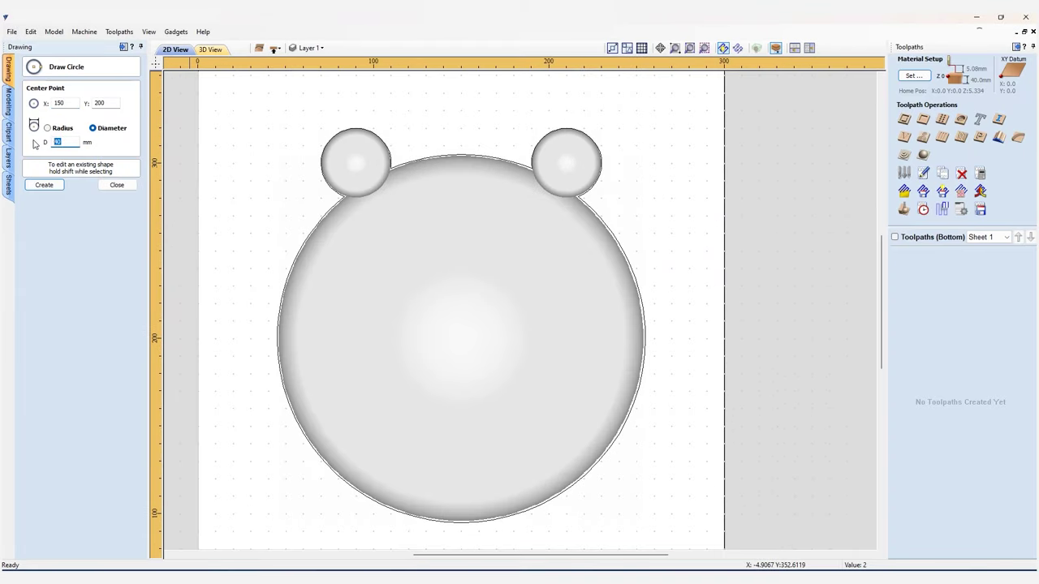
click(45, 184)
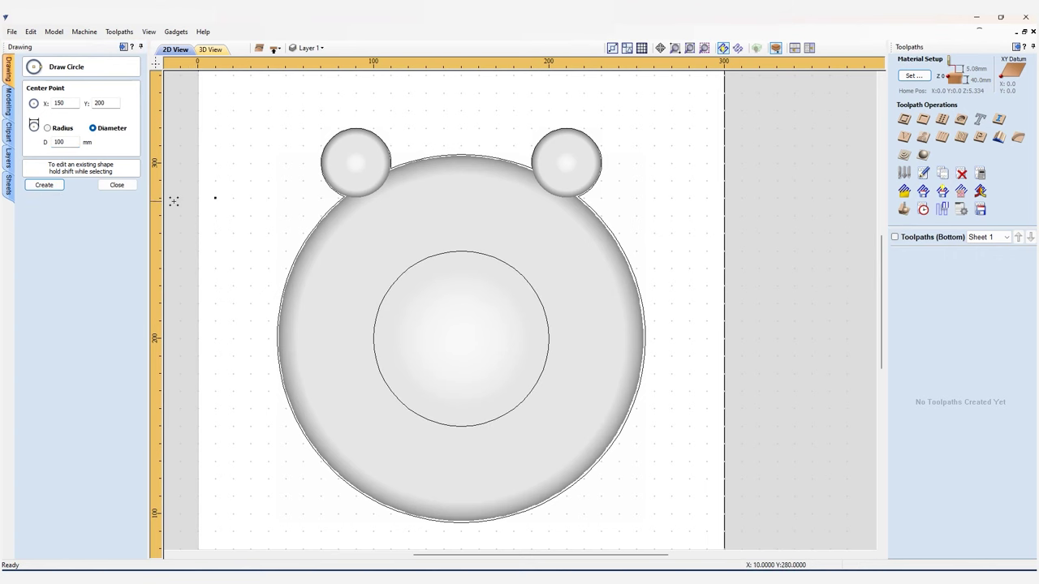
click(117, 185)
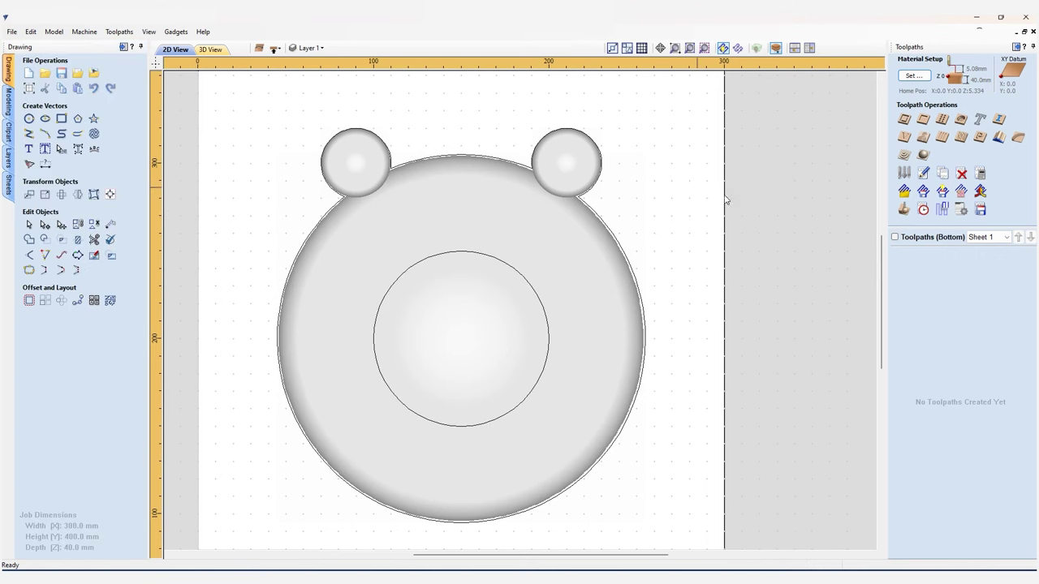
- Calculate a 3D Raster rough machining toolpath named Bottom Side Roughing for the dome and ears, limited to the selected bear-head outline
middle_drag(652, 209, 685, 234)
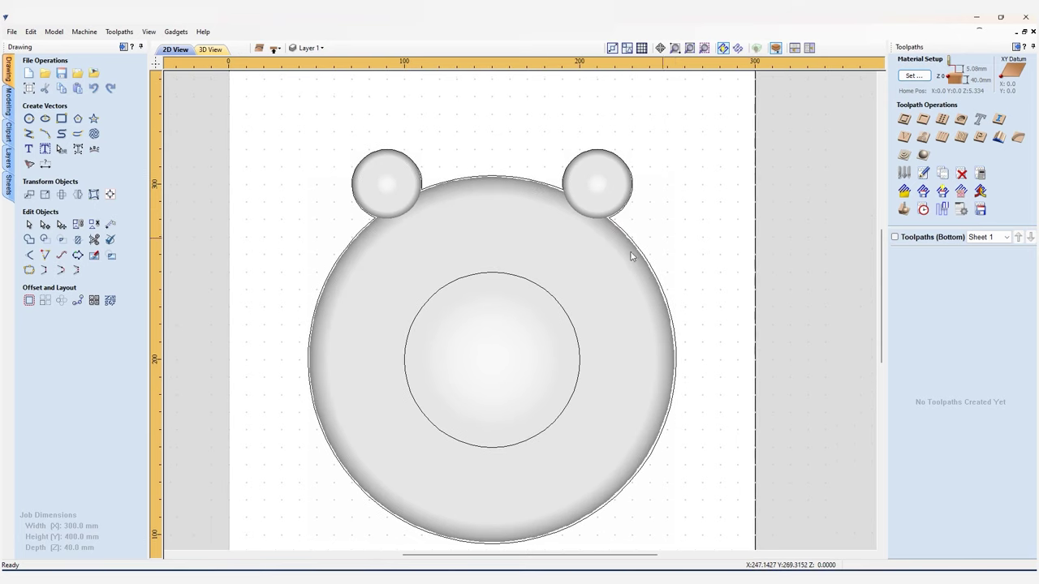
click(606, 263)
shift+click(587, 198)
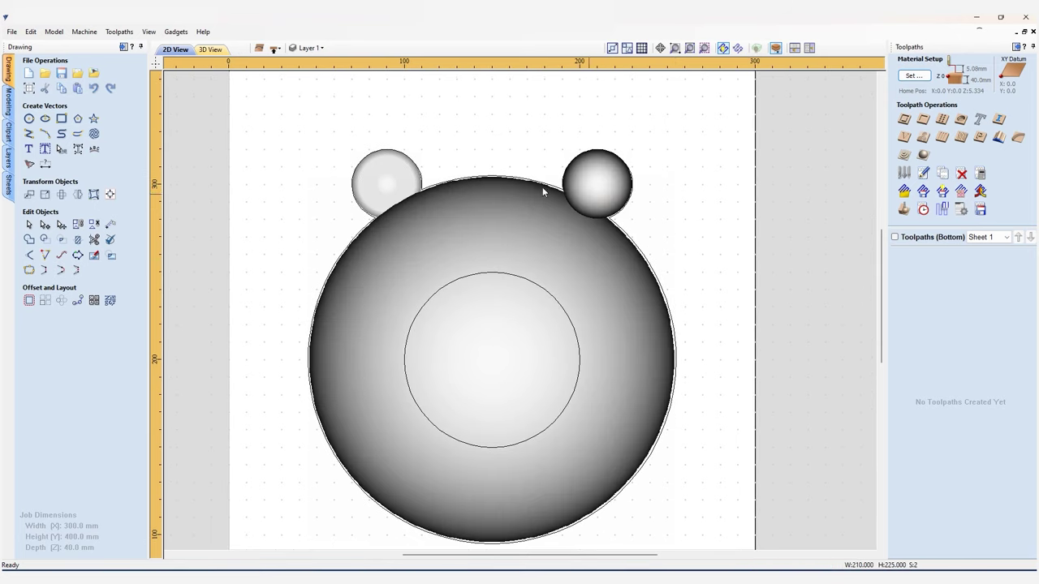
shift+click(398, 177)
click(905, 136)
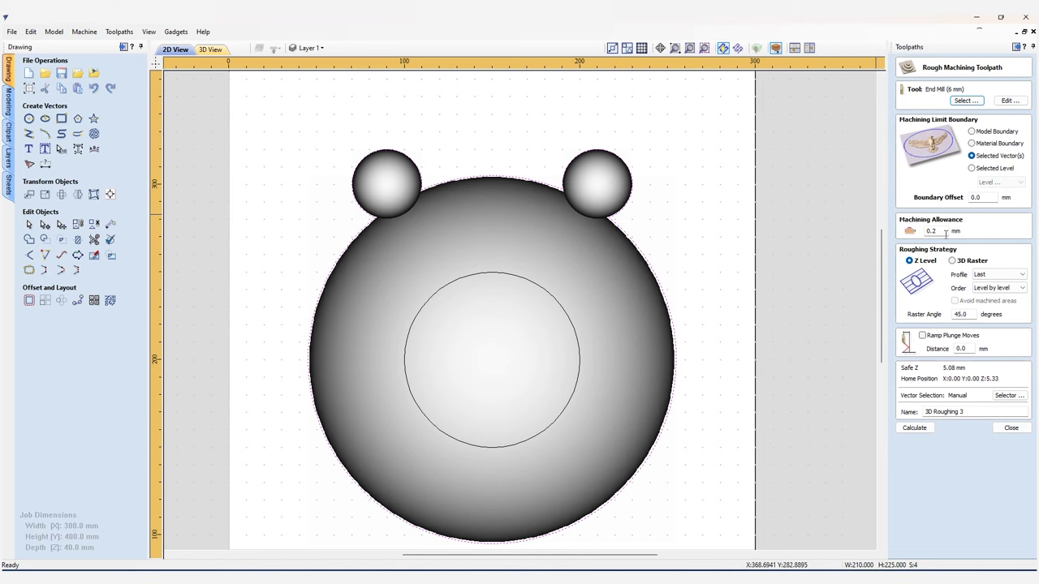
click(952, 261)
triple_click(966, 412)
text(Bottom Sid)
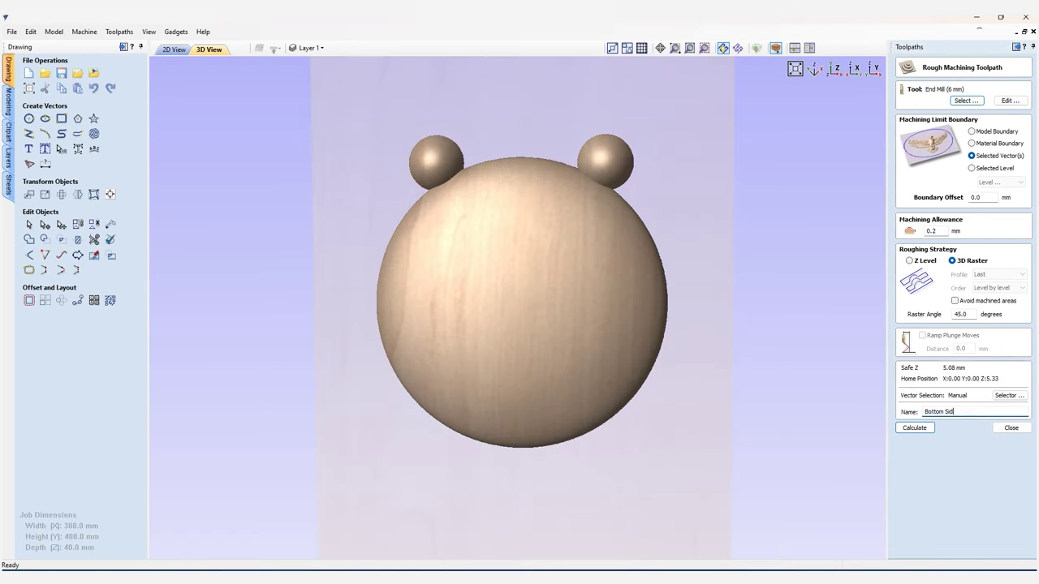
click(914, 427)
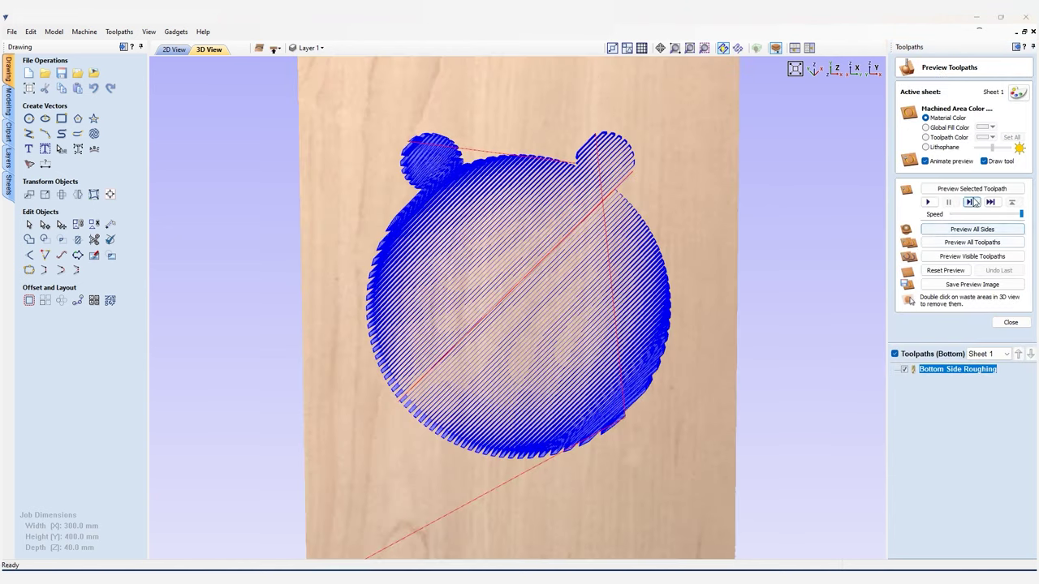
- Preview the Bottom Side Roughing toolpath on the material, then return to the 2D layout
click(971, 202)
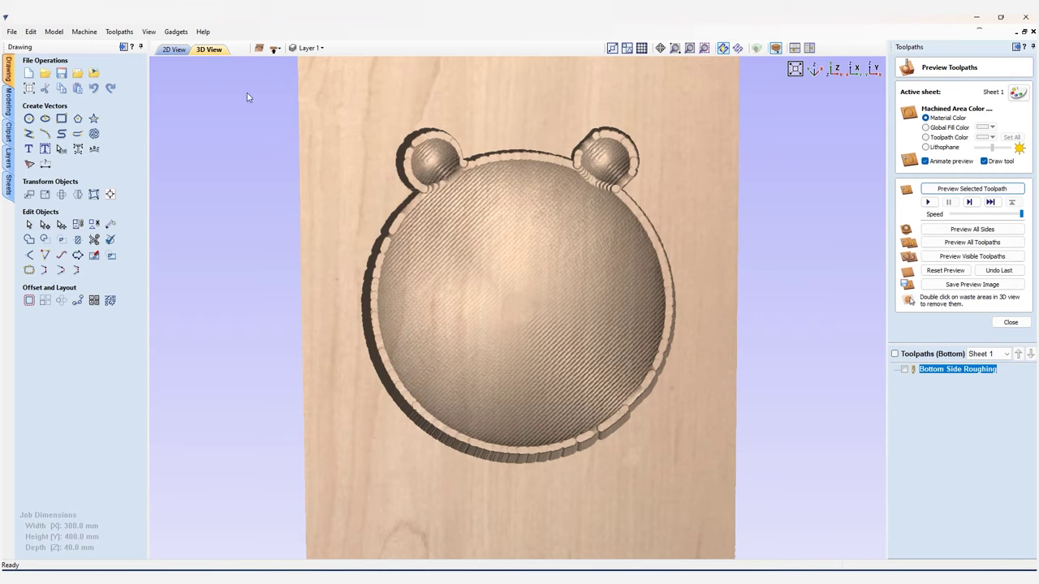
click(175, 50)
click(1010, 323)
- Calculate and preview a finish machining toolpath named Bowl Bottom Finish with the 4 mm ball nose, using the bear-head outline as boundary
click(939, 177)
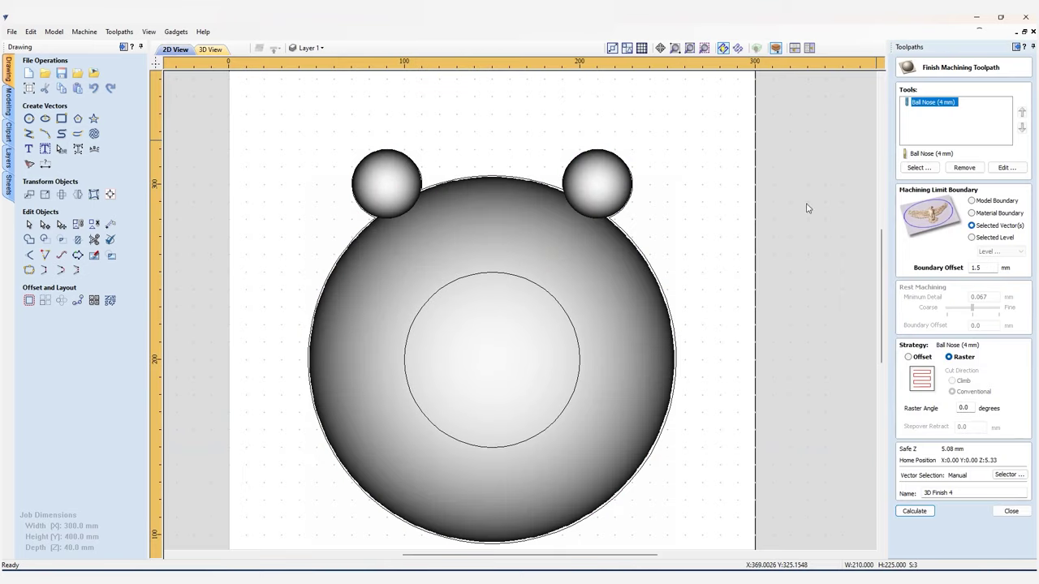
click(553, 186)
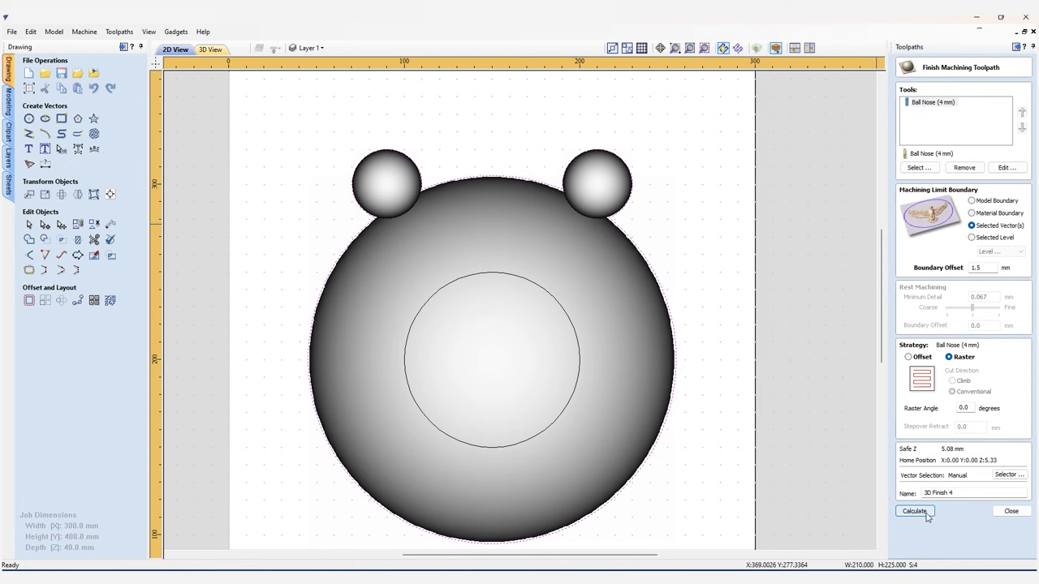
drag(965, 494, 901, 498)
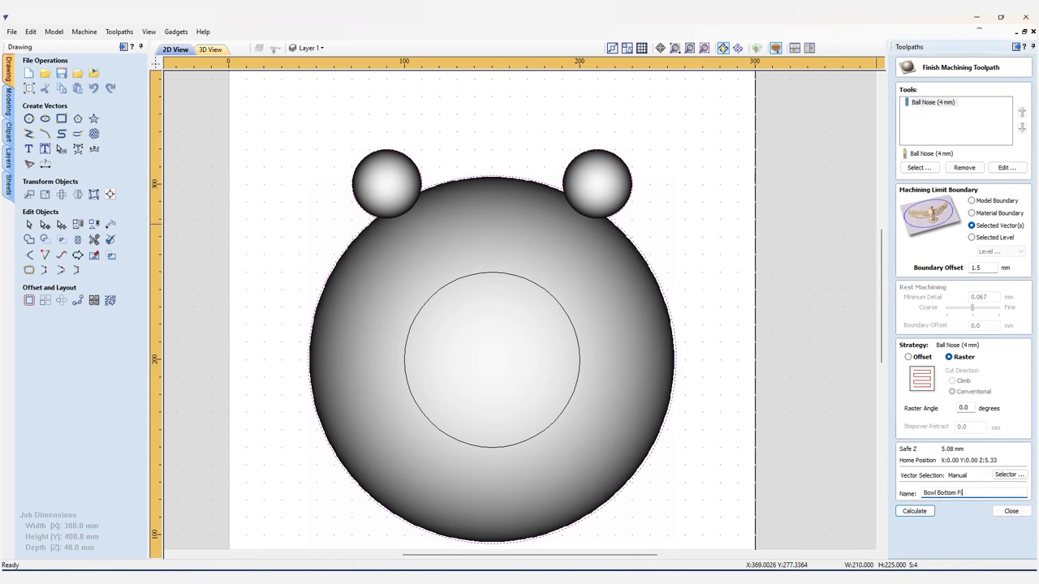
click(916, 511)
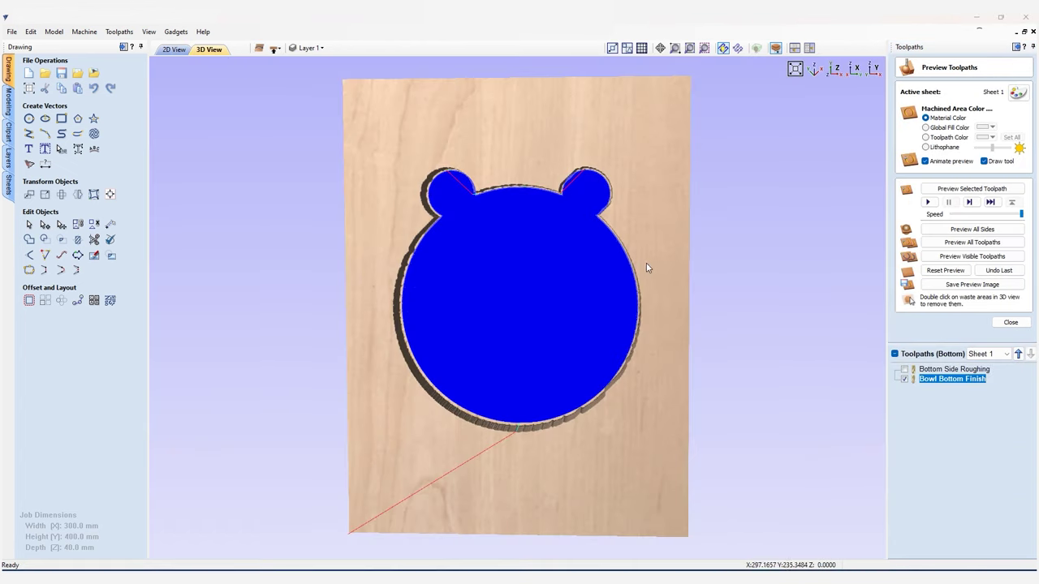
click(963, 190)
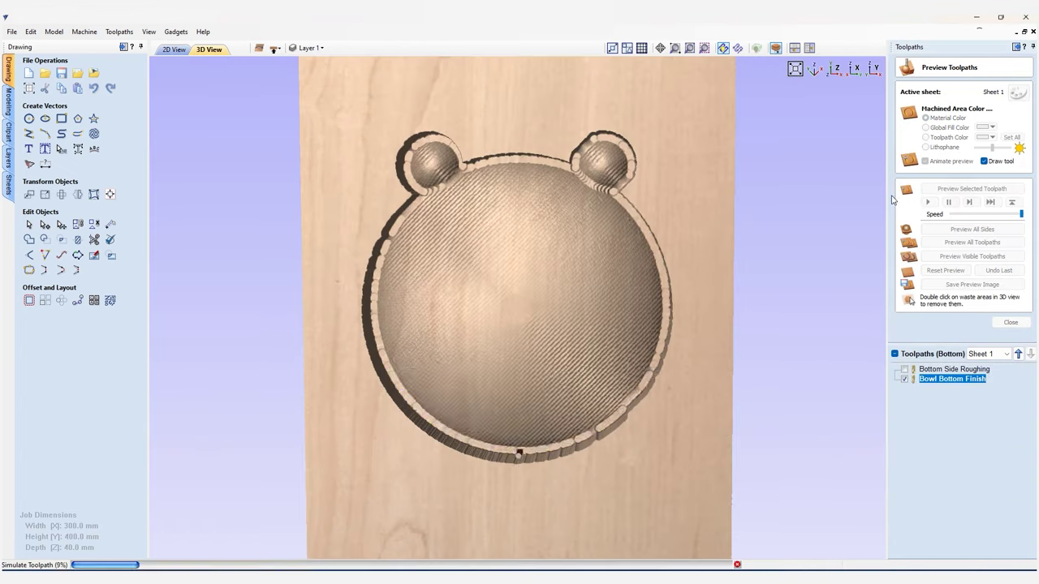
key(F2)
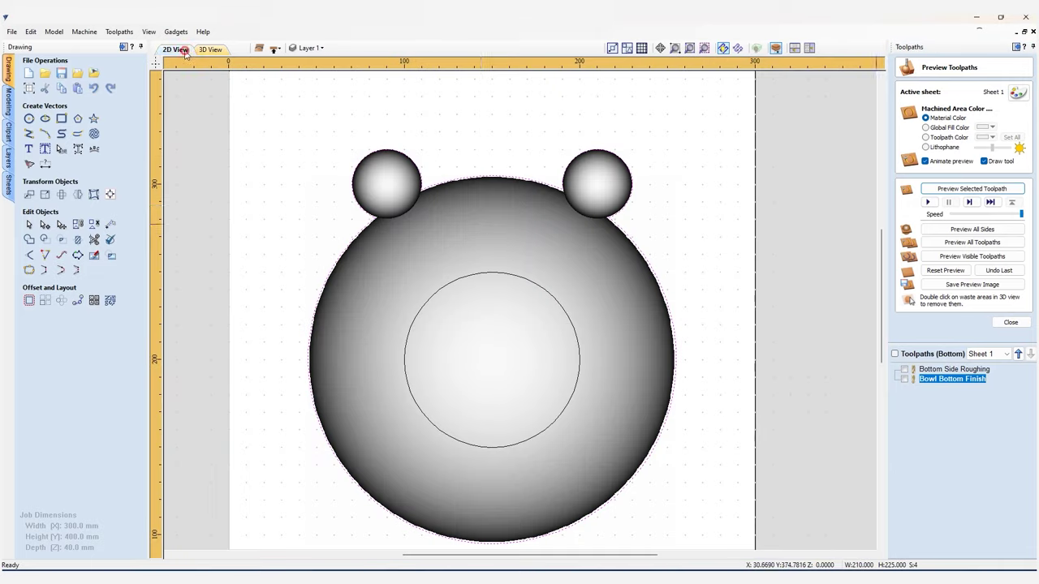
click(1011, 322)
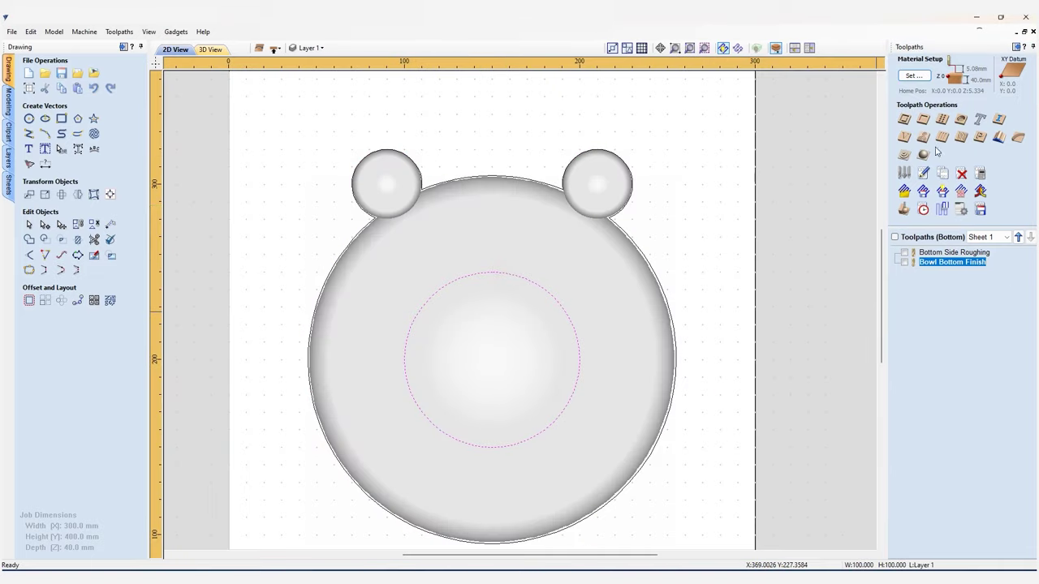
- Calculate a raster pocket toolpath 2.5 mm deep inside the 100 mm base circle with the 6 mm end mill, then return to the 2D layout
click(922, 120)
key(Tab)
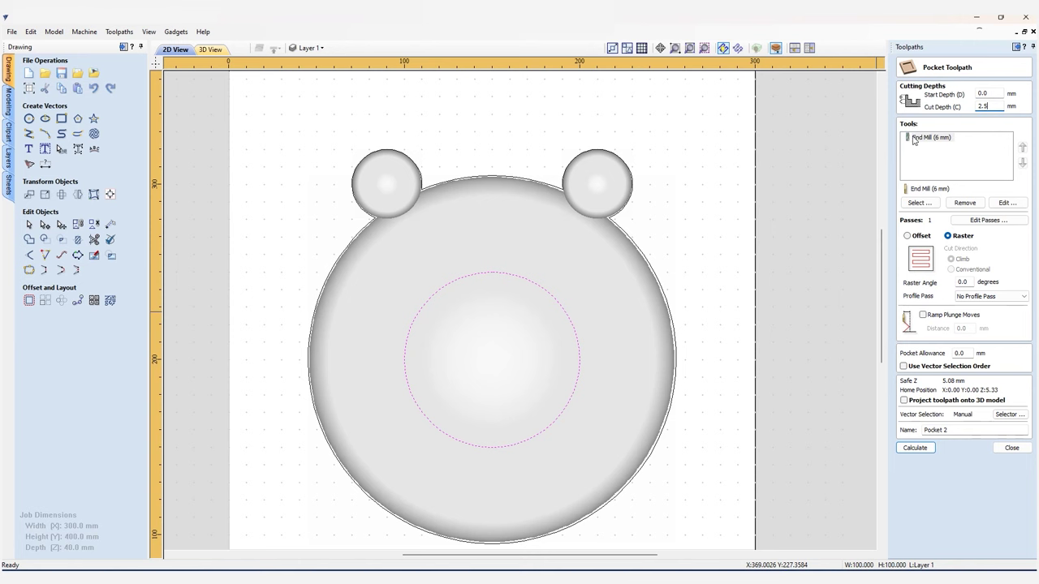
click(915, 449)
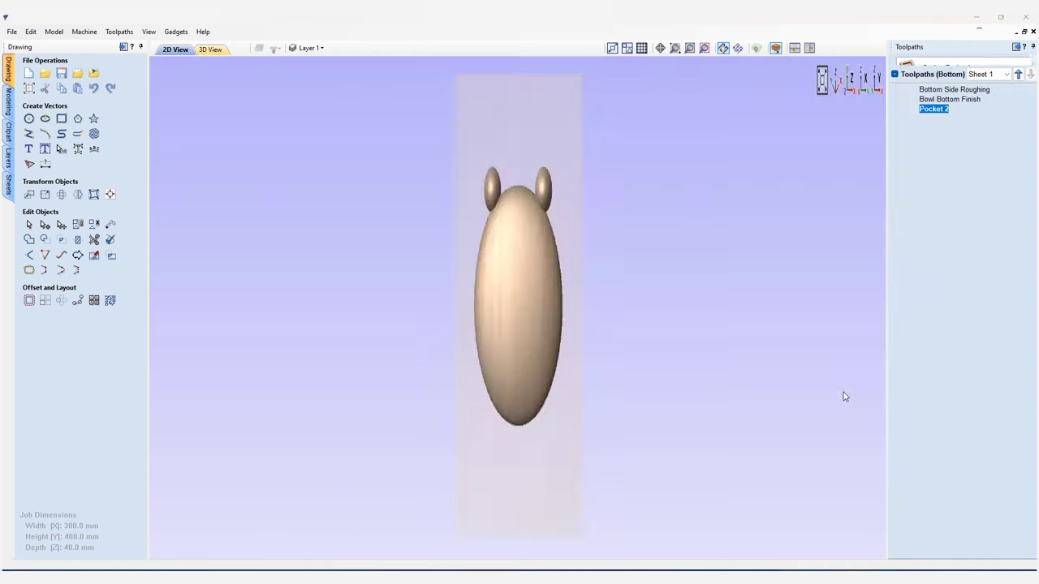
drag(568, 331, 580, 312)
key(F2)
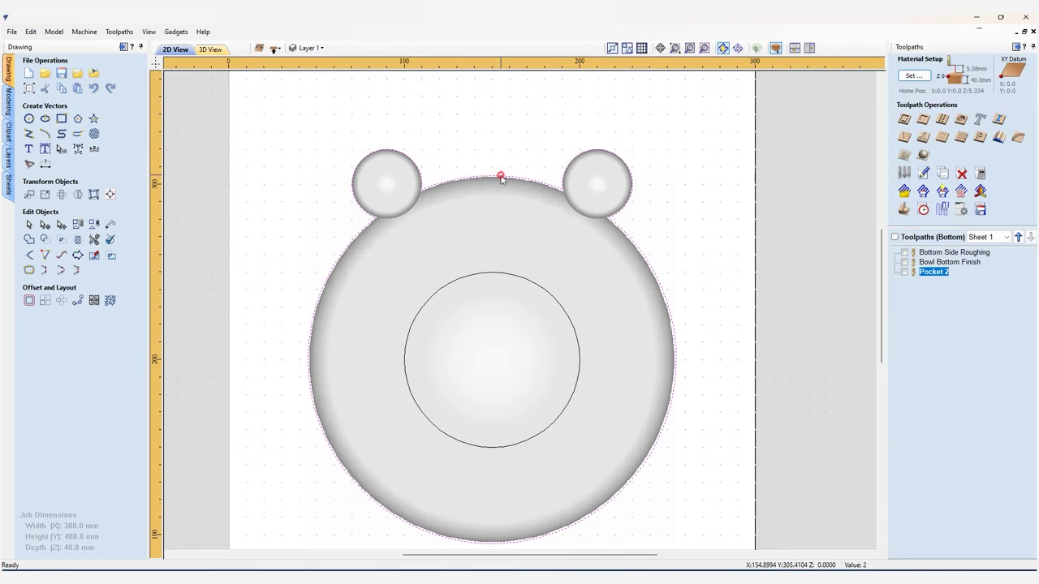
- Set up a profile toolpath outside the bear-head outline, 41 mm deep, with a separate last pass of 0.5 mm allowance
click(498, 172)
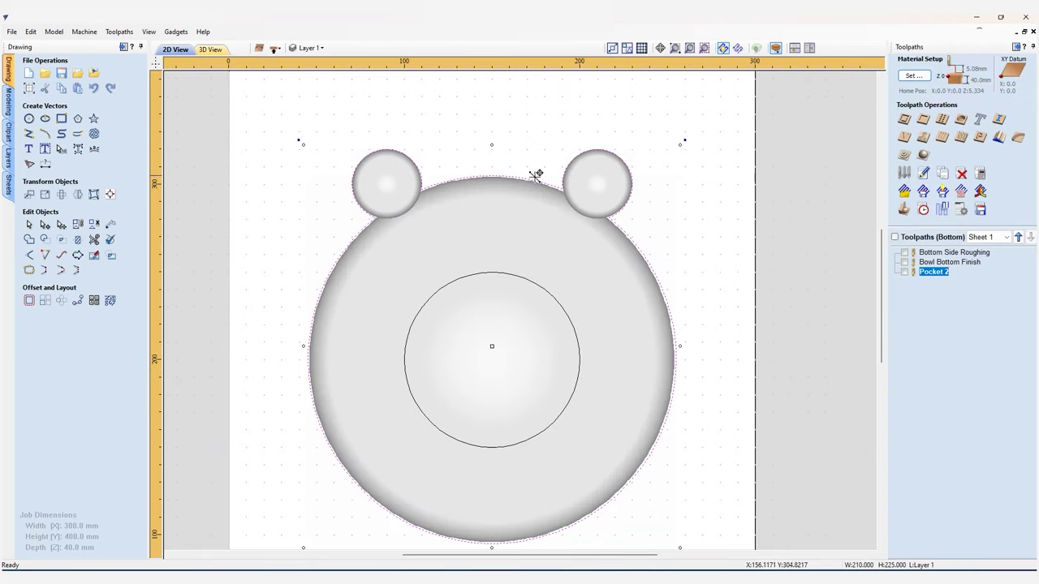
click(910, 123)
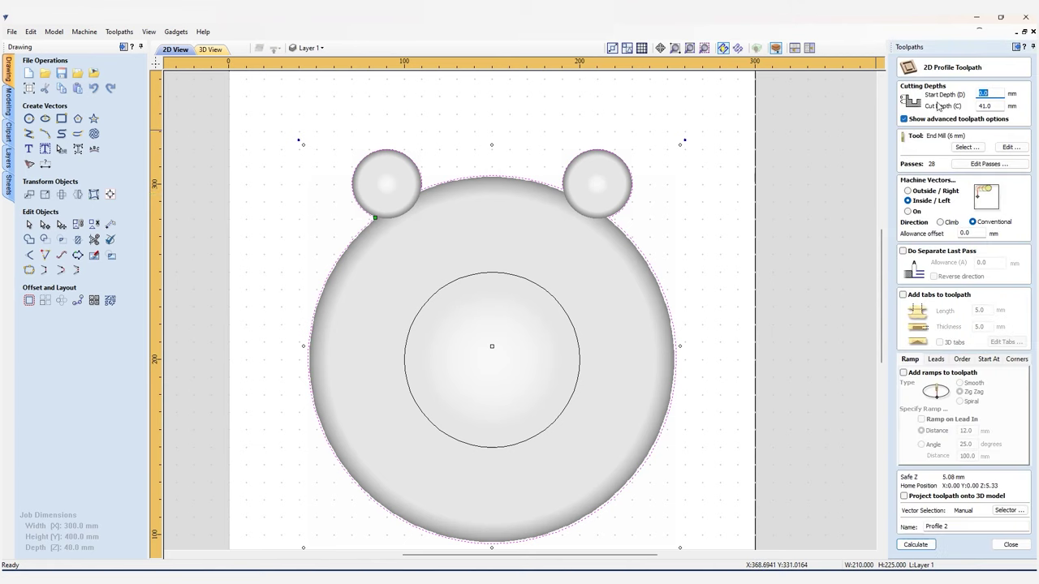
double_click(996, 105)
click(904, 252)
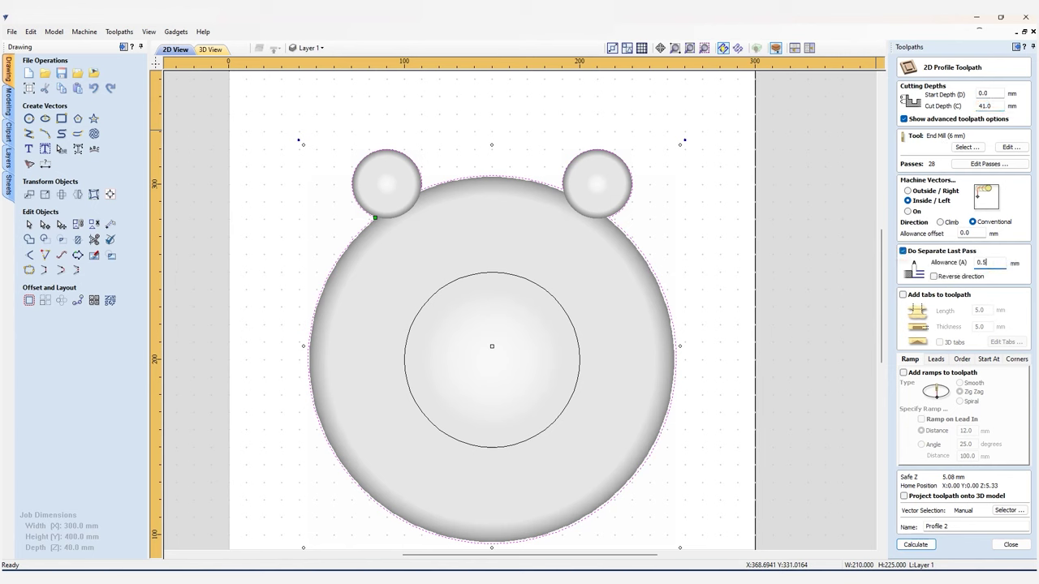
click(909, 191)
- Add 12 tabs, 5 mm long and 5 mm thick, around the bear-head outline and calculate the profile toolpath despite cutting through the material
click(904, 295)
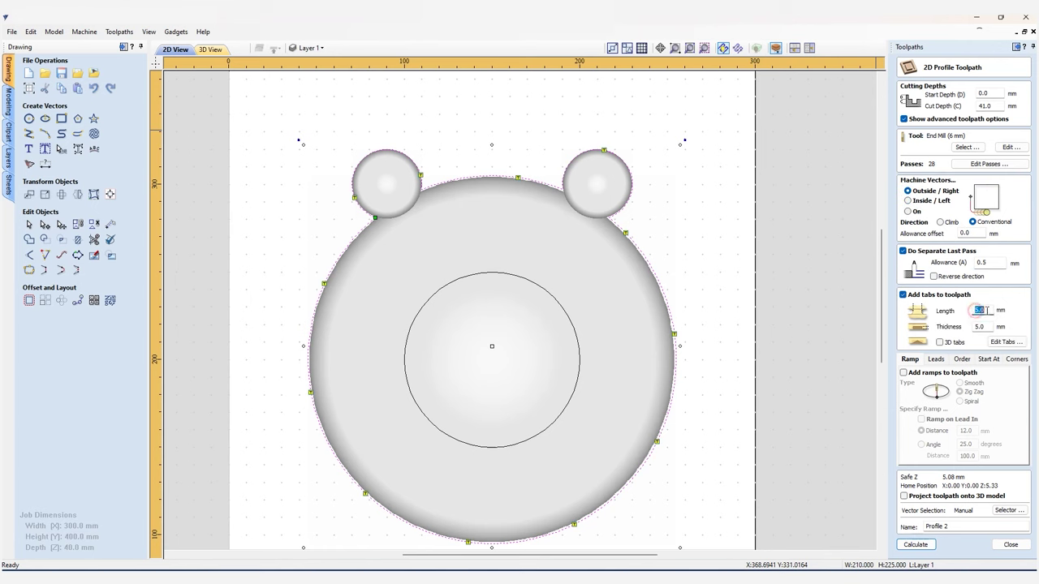
click(1006, 342)
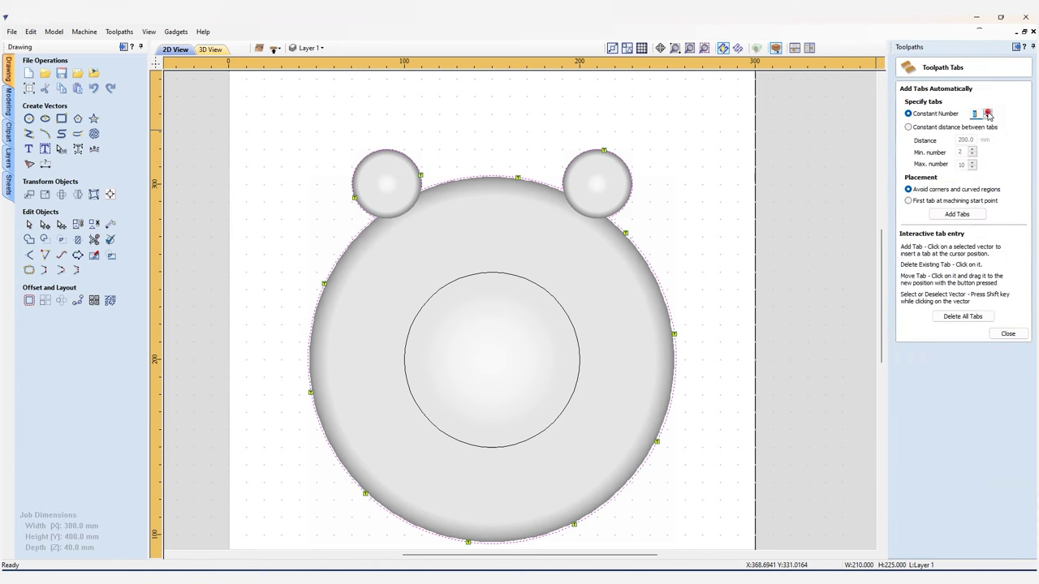
click(970, 215)
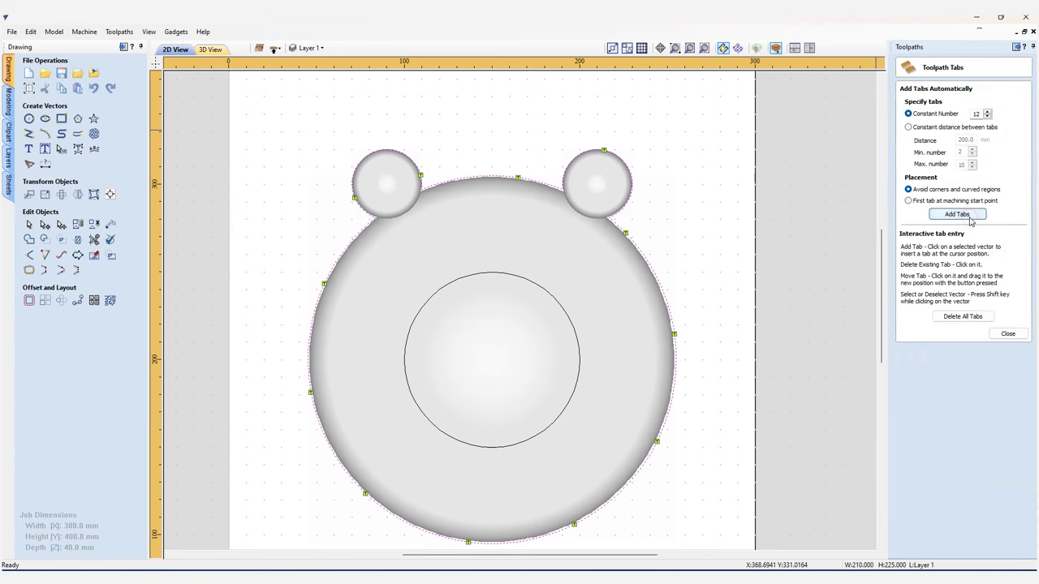
click(1008, 335)
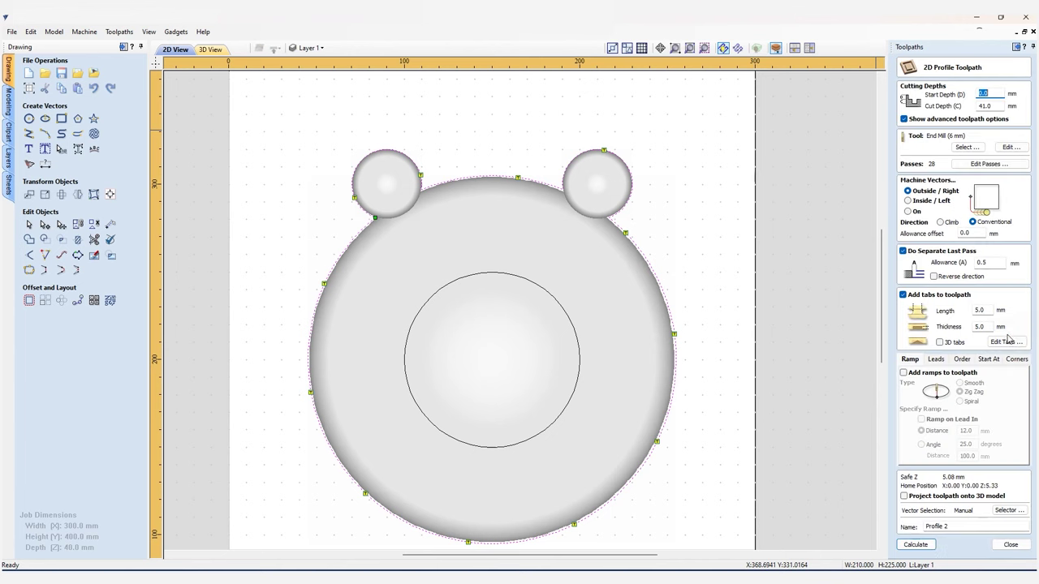
click(913, 543)
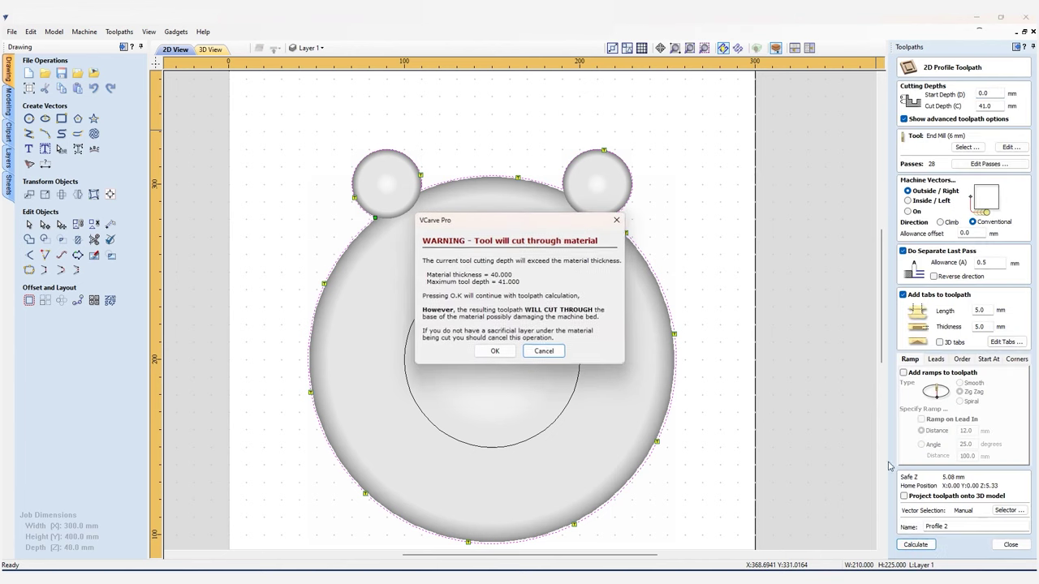
click(500, 350)
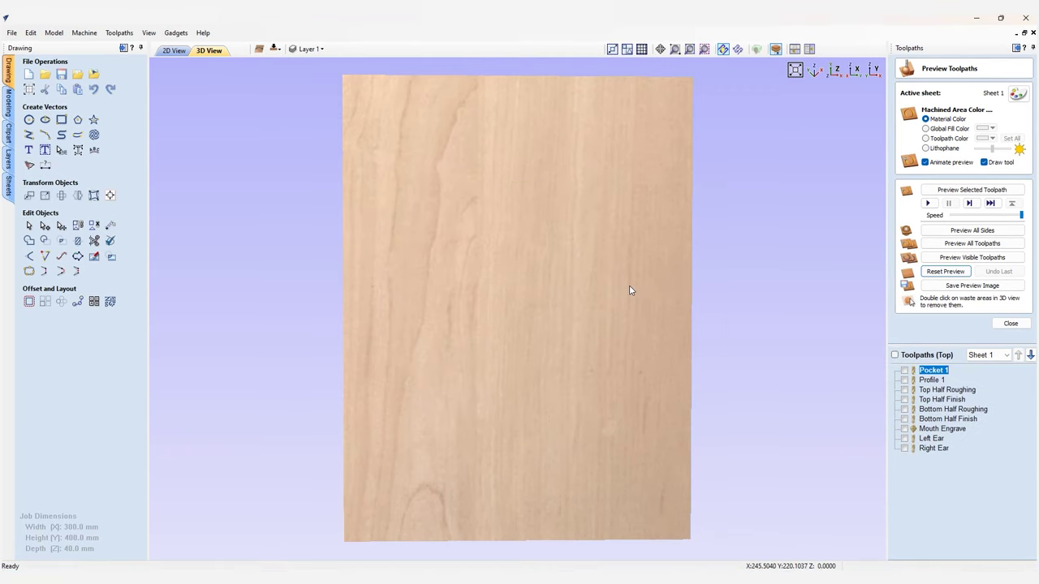
- Preview the toolpaths of all sides on the material and inspect the machined bowl in 3D
click(971, 231)
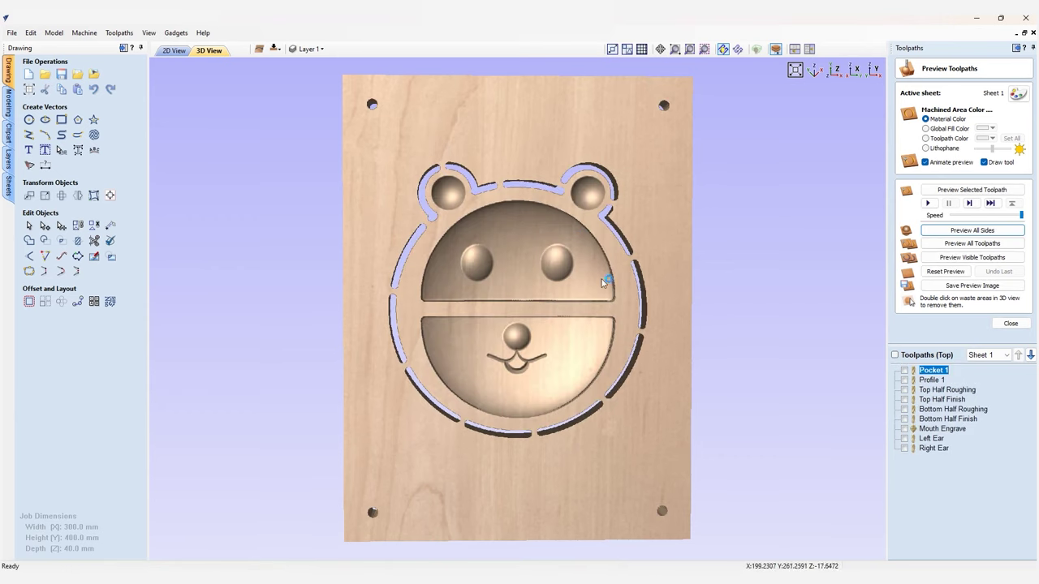
drag(603, 279, 613, 175)
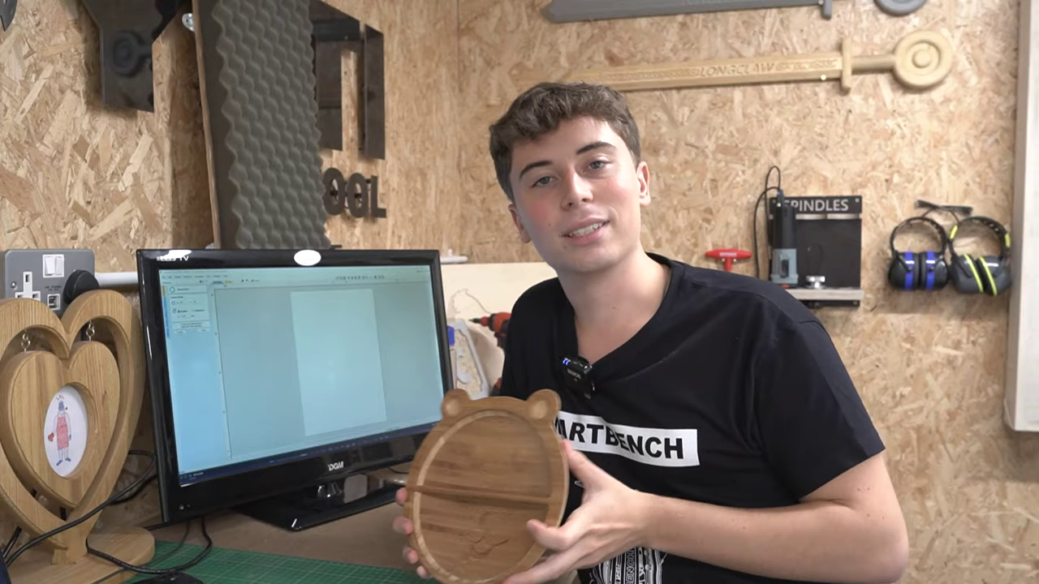